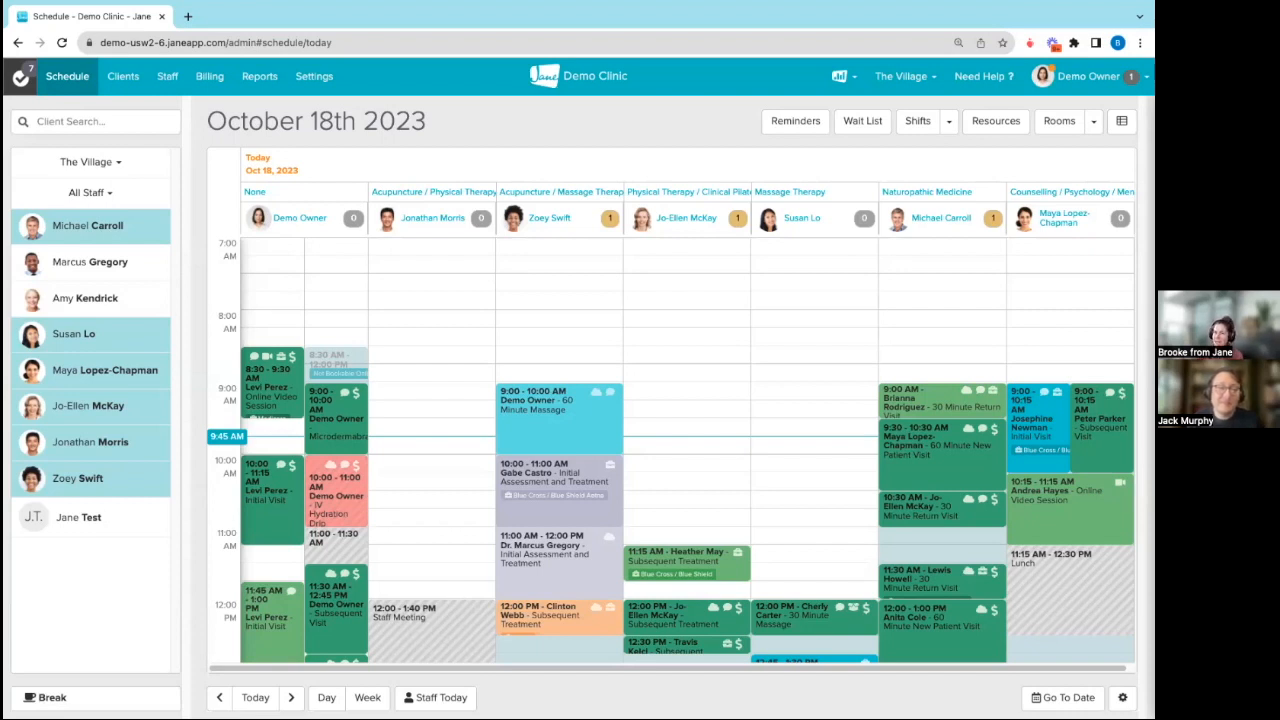
# Step: Start a new staff member profile and enter the person's first and last name
pyautogui.click(168, 84)
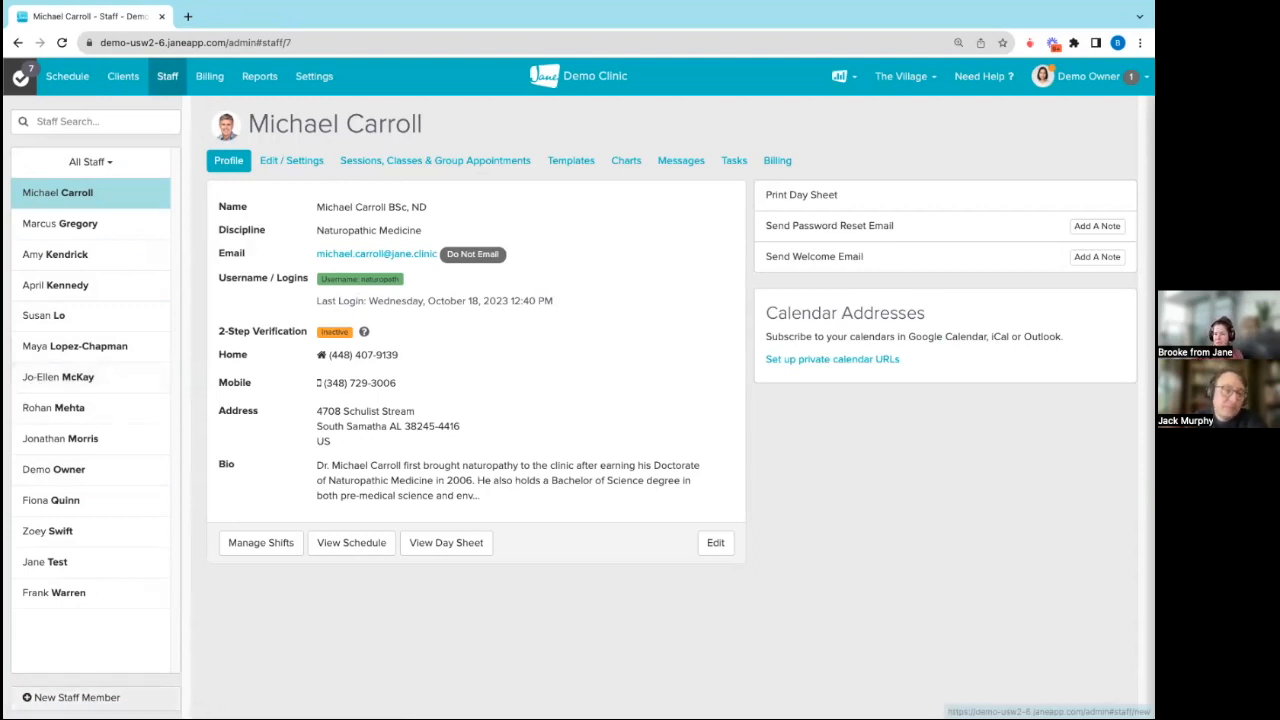
pyautogui.click(75, 697)
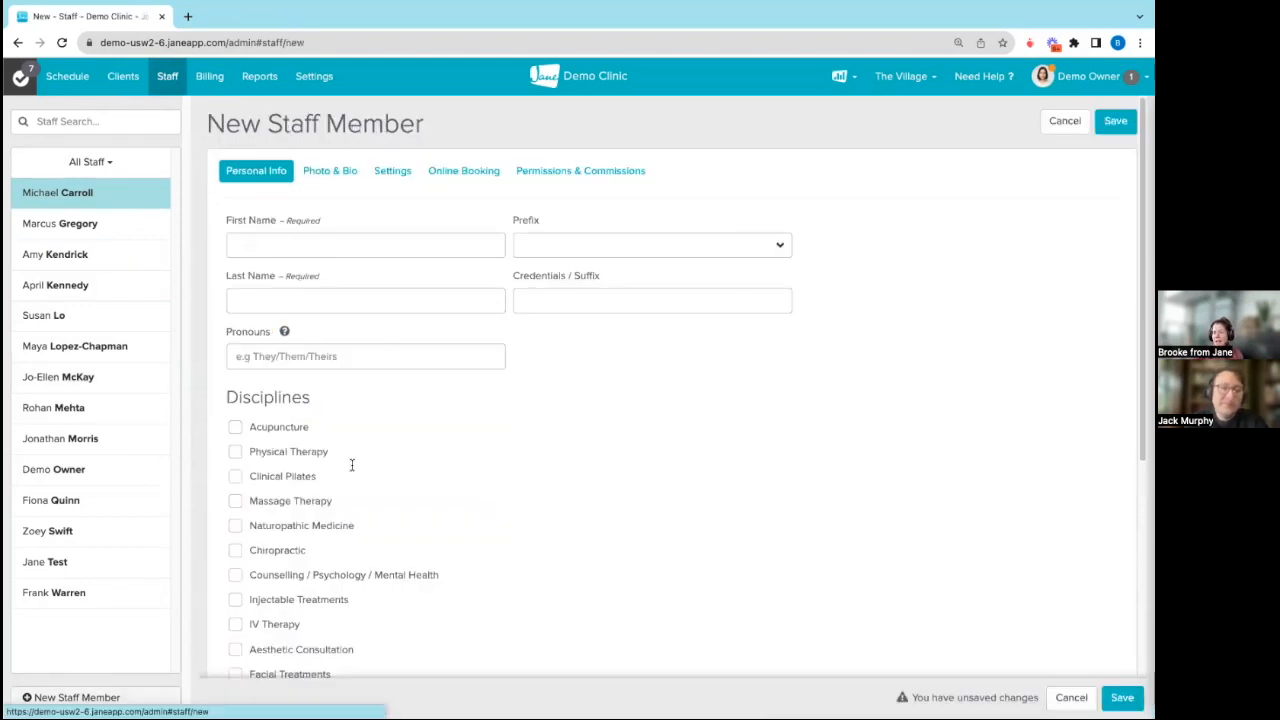
pyautogui.click(301, 251)
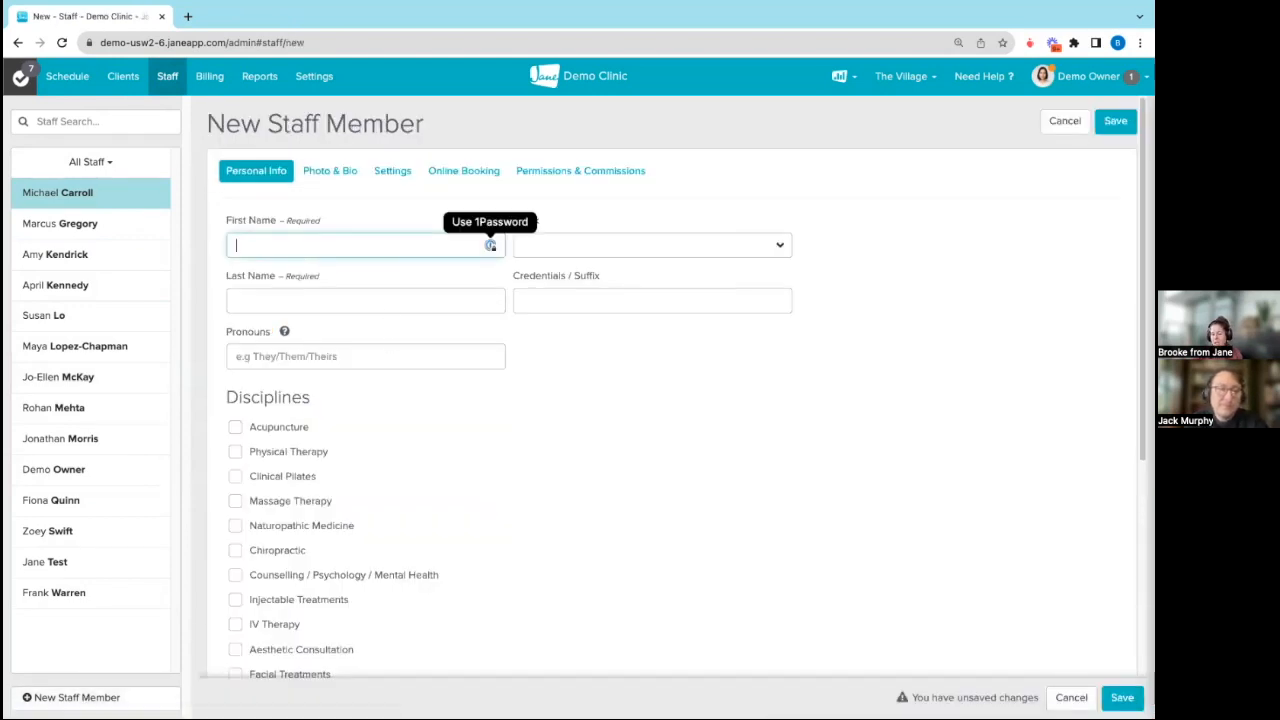
pyautogui.write('Brooke')
pyautogui.press('Tab')
pyautogui.write('Demo')
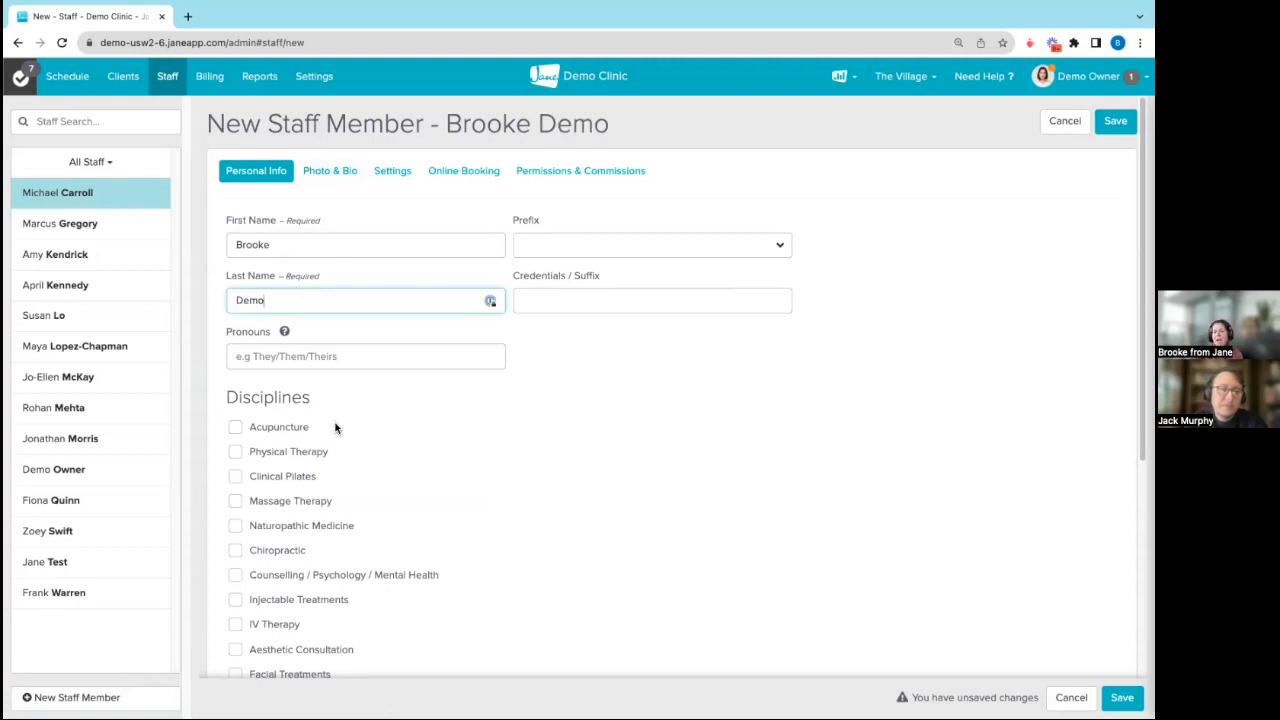
# Step: Assign the Chiropractic discipline to the new staff member and save the profile
pyautogui.scroll(-1, 336, 428)
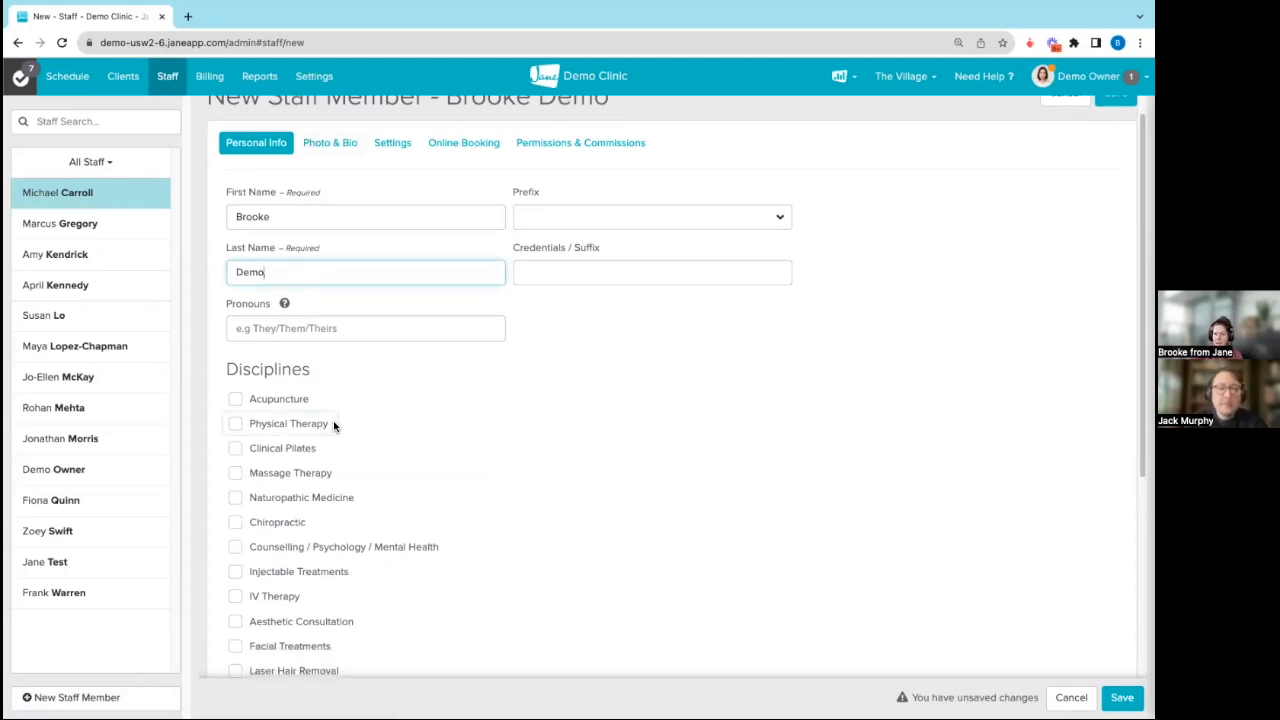
pyautogui.scroll(-2, 333, 425)
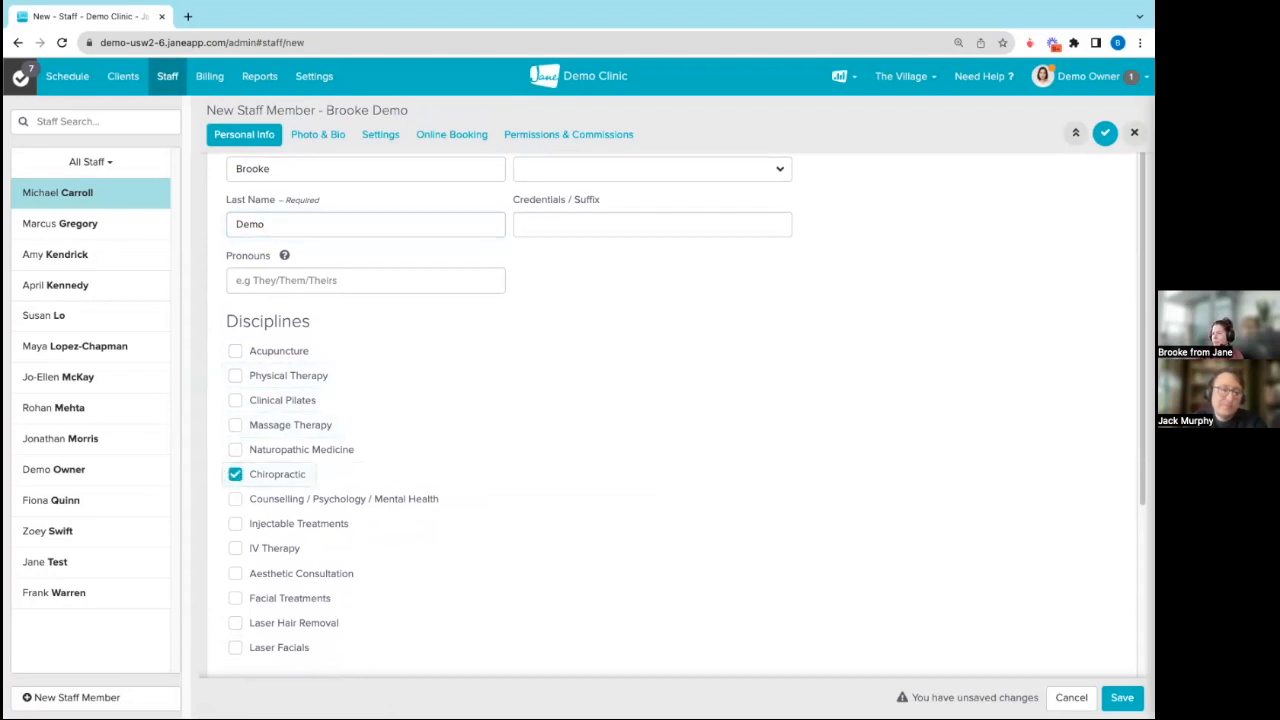
pyautogui.scroll(-5, 606, 523)
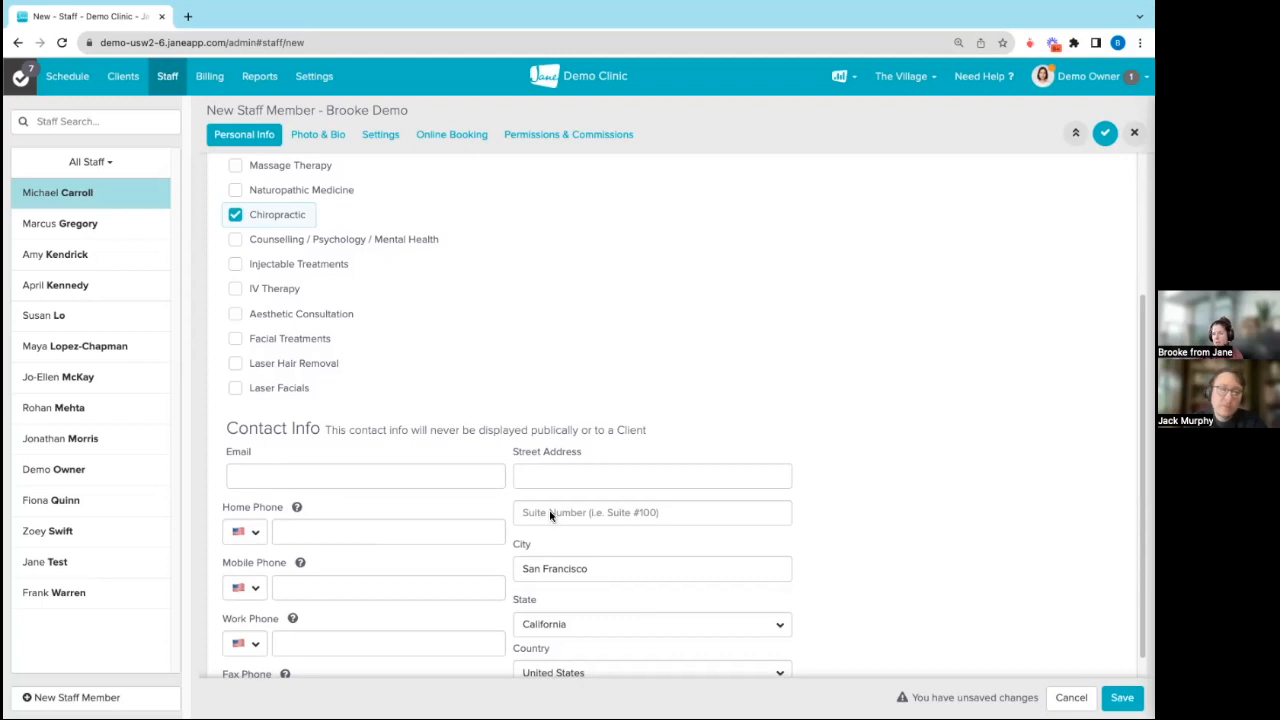
pyautogui.click(1122, 698)
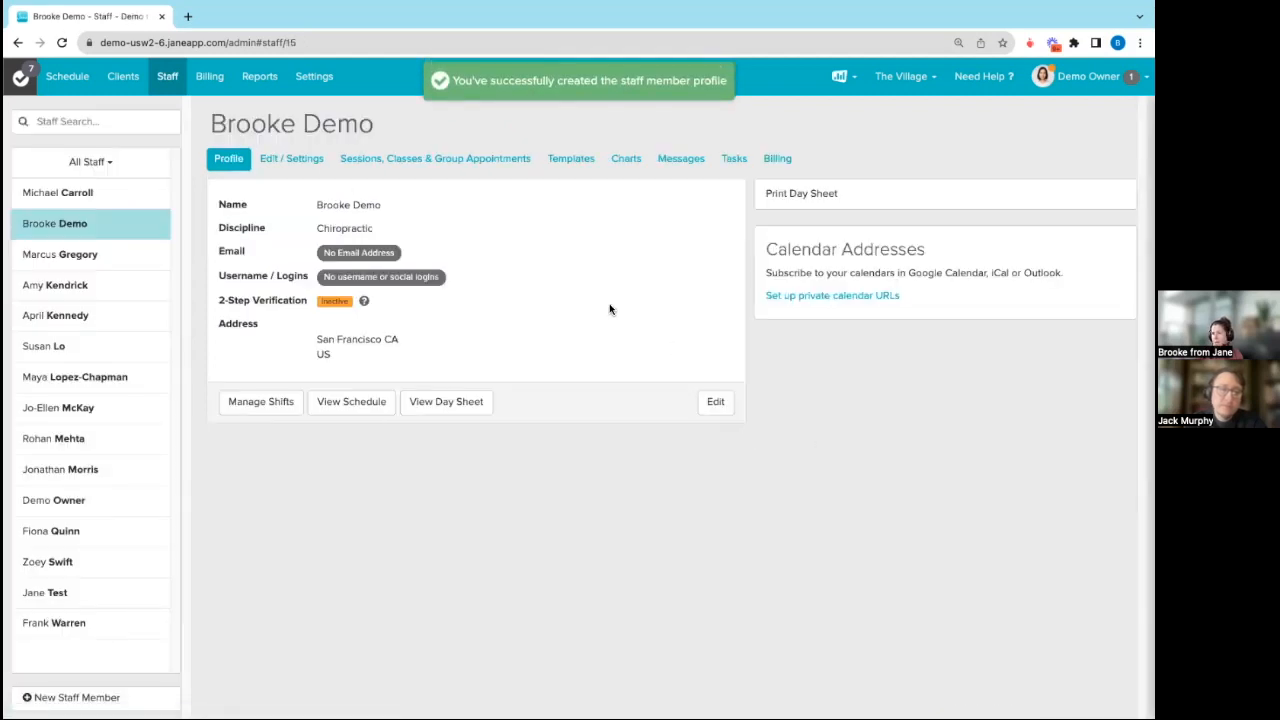
# Step: Show the new chiropractor's weekly schedule and open Manage Shifts for it
pyautogui.click(160, 254)
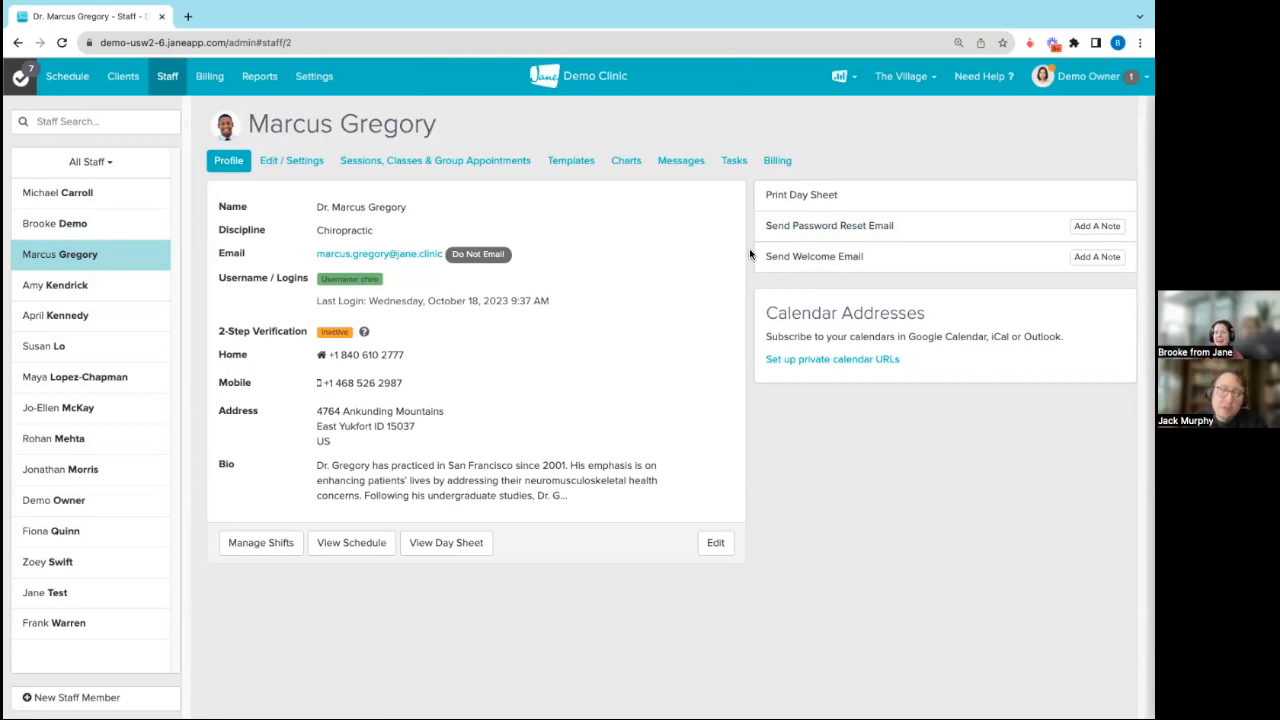
pyautogui.click(67, 86)
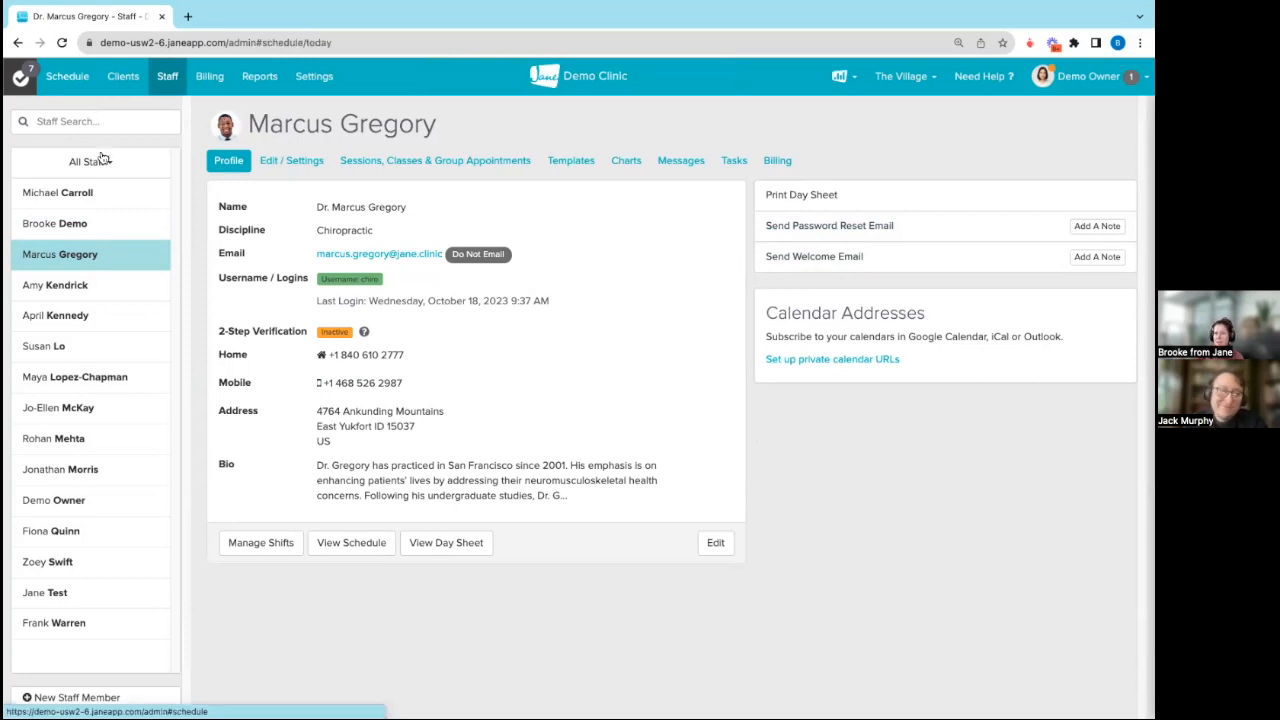
pyautogui.click(88, 264)
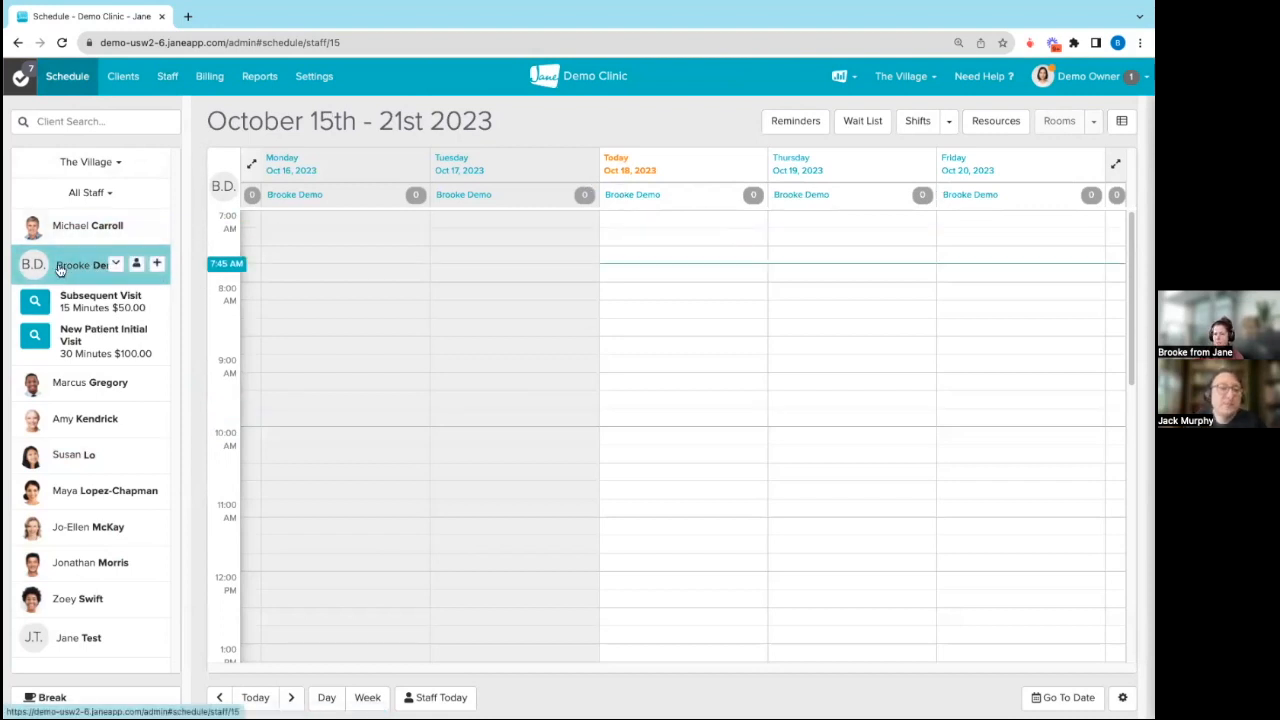
pyautogui.click(949, 122)
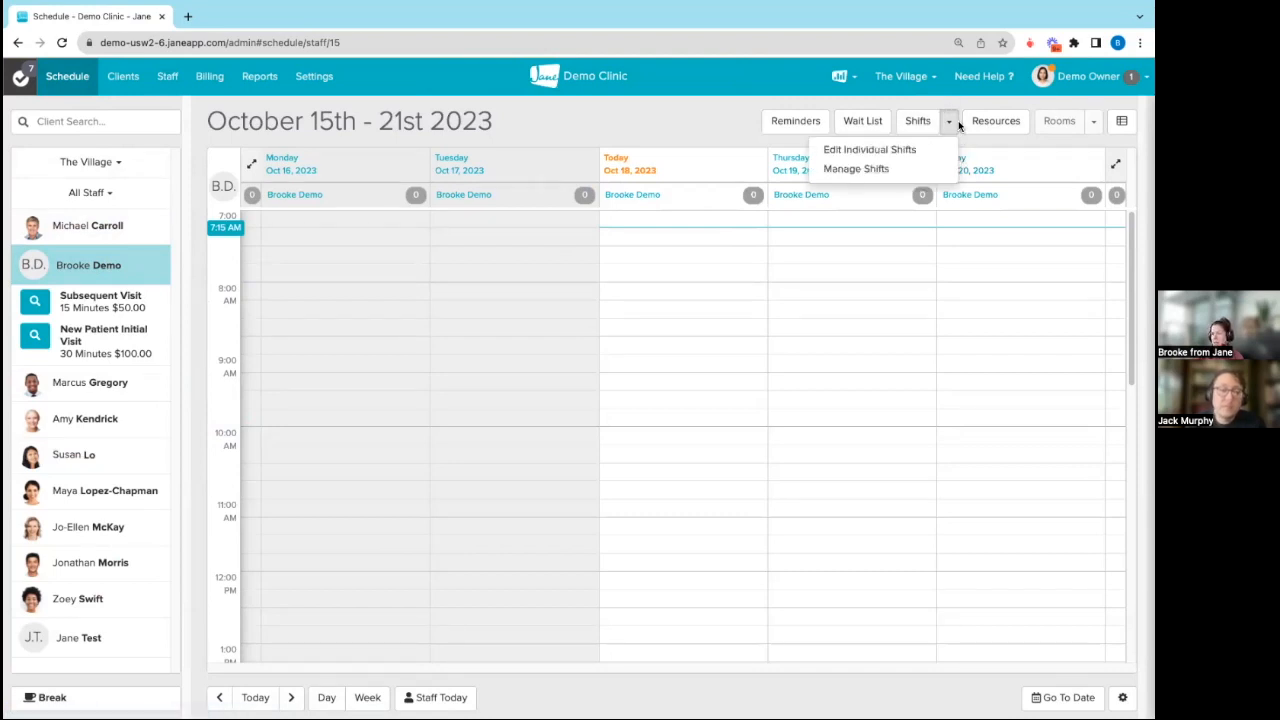
pyautogui.click(848, 169)
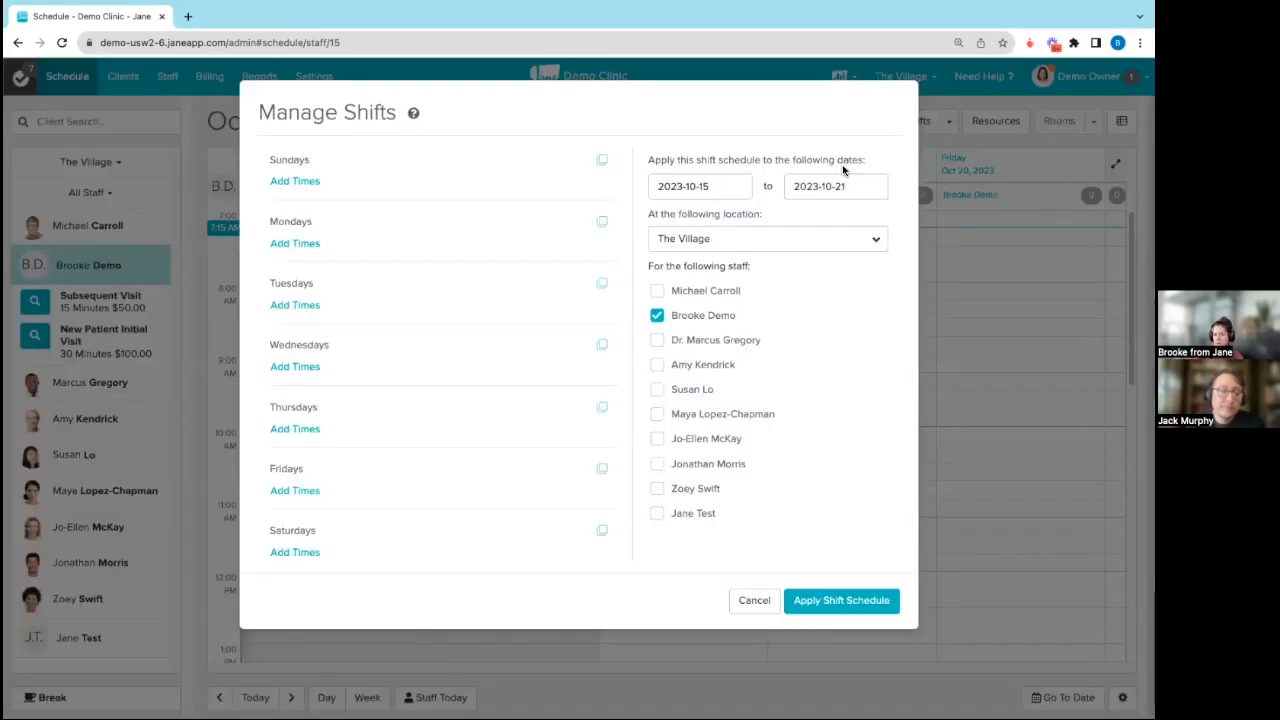
# Step: Add a Monday shift from 8:00 AM to 5:00 PM
pyautogui.click(307, 245)
pyautogui.click(324, 250)
pyautogui.click(304, 317)
pyautogui.click(410, 248)
pyautogui.scroll(3, 411, 120)
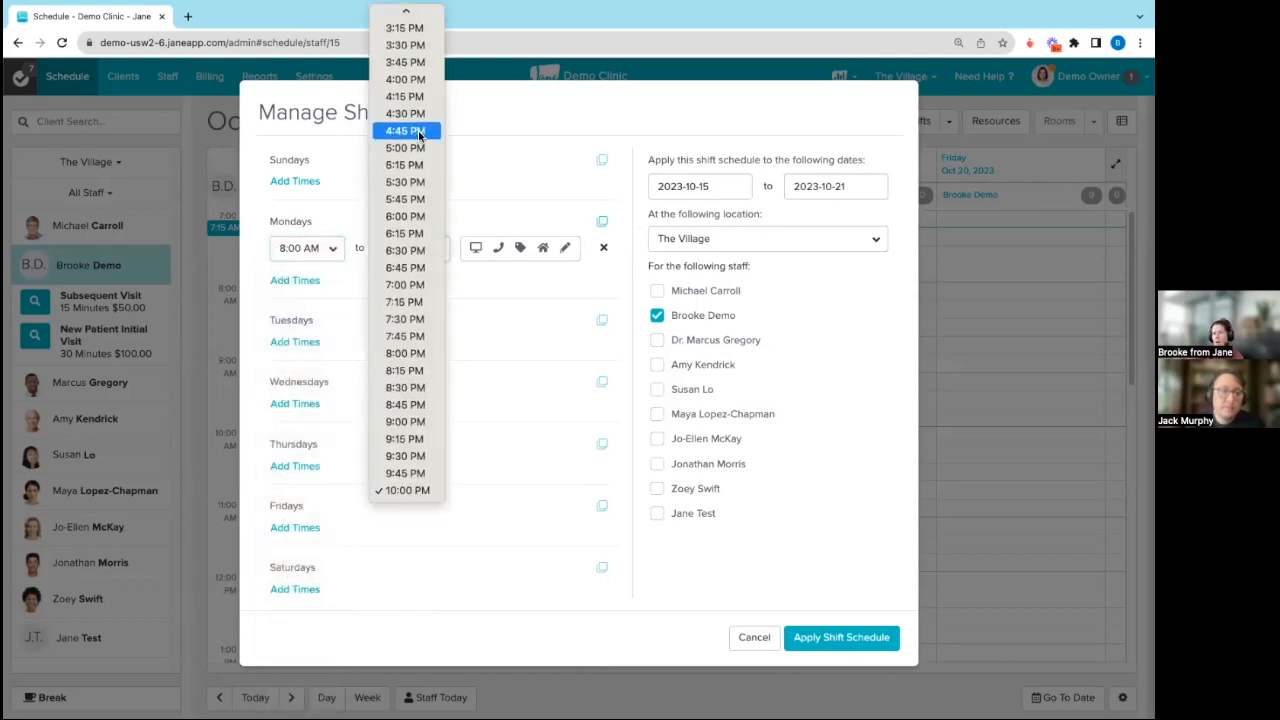
pyautogui.click(418, 151)
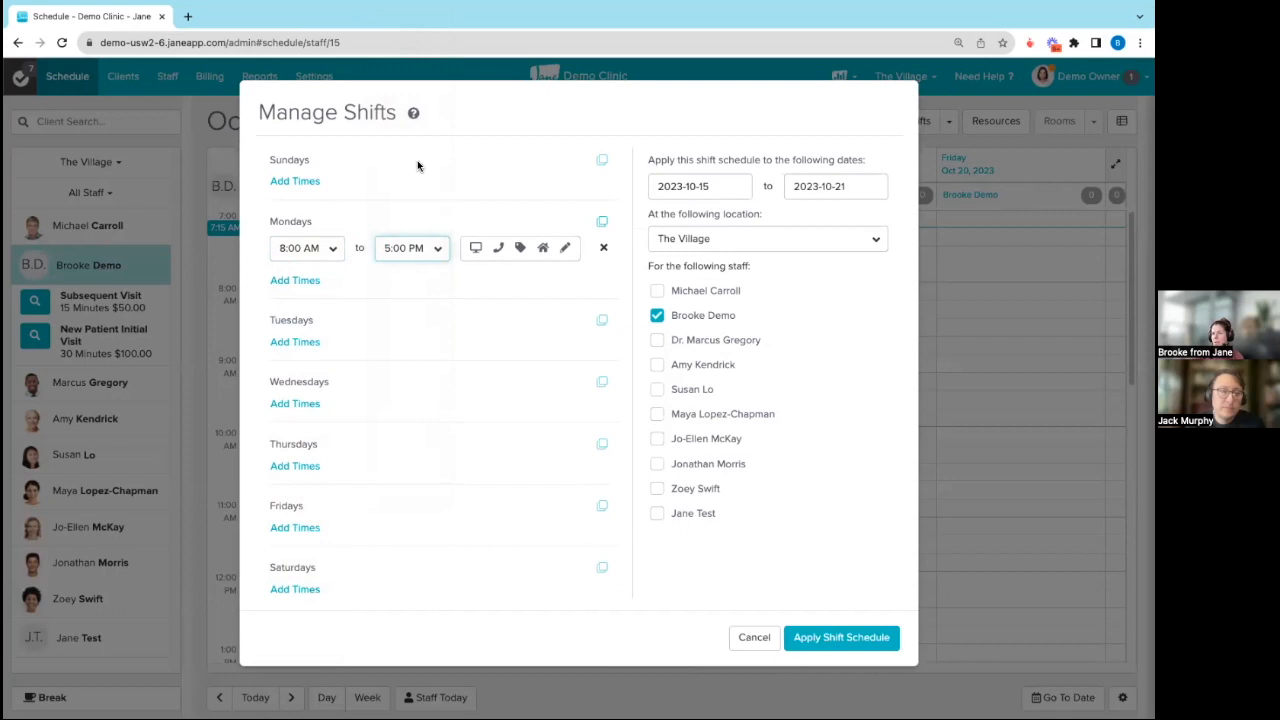
# Step: Add a Tuesday shift from 7:00 AM to 1:00 PM
pyautogui.click(323, 343)
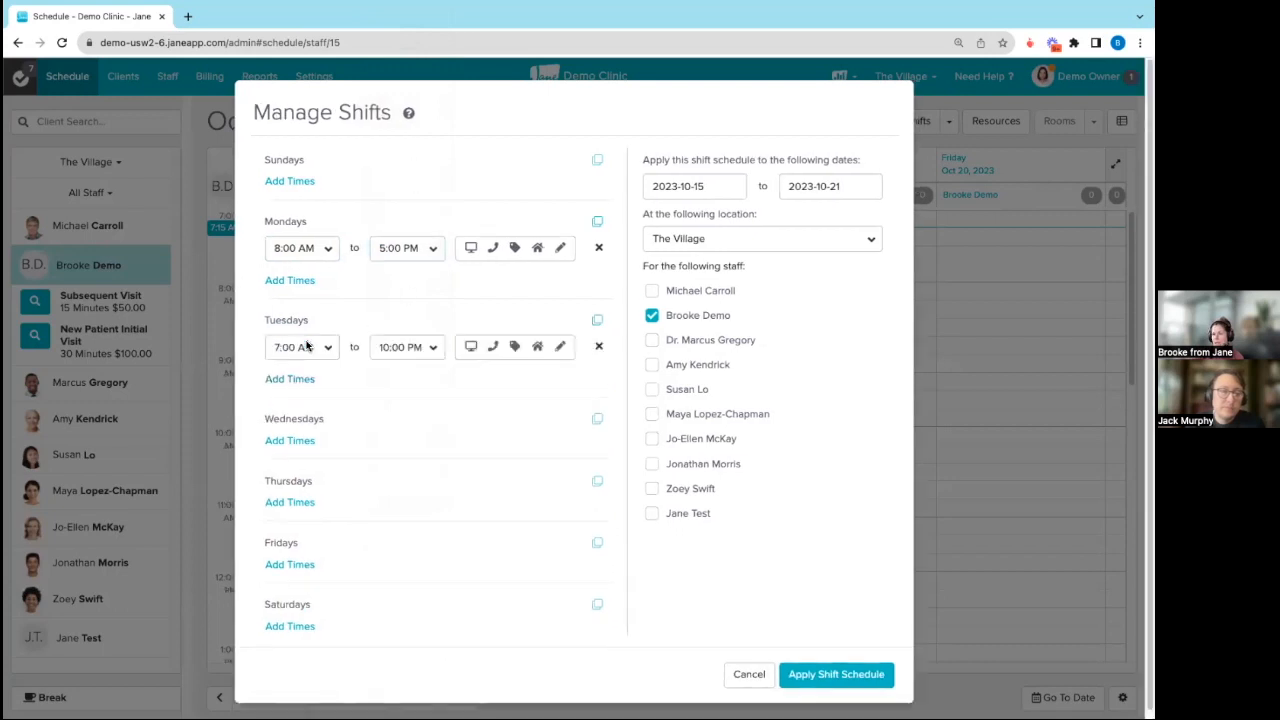
pyautogui.click(437, 348)
pyautogui.scroll(5, 412, 300)
pyautogui.click(410, 244)
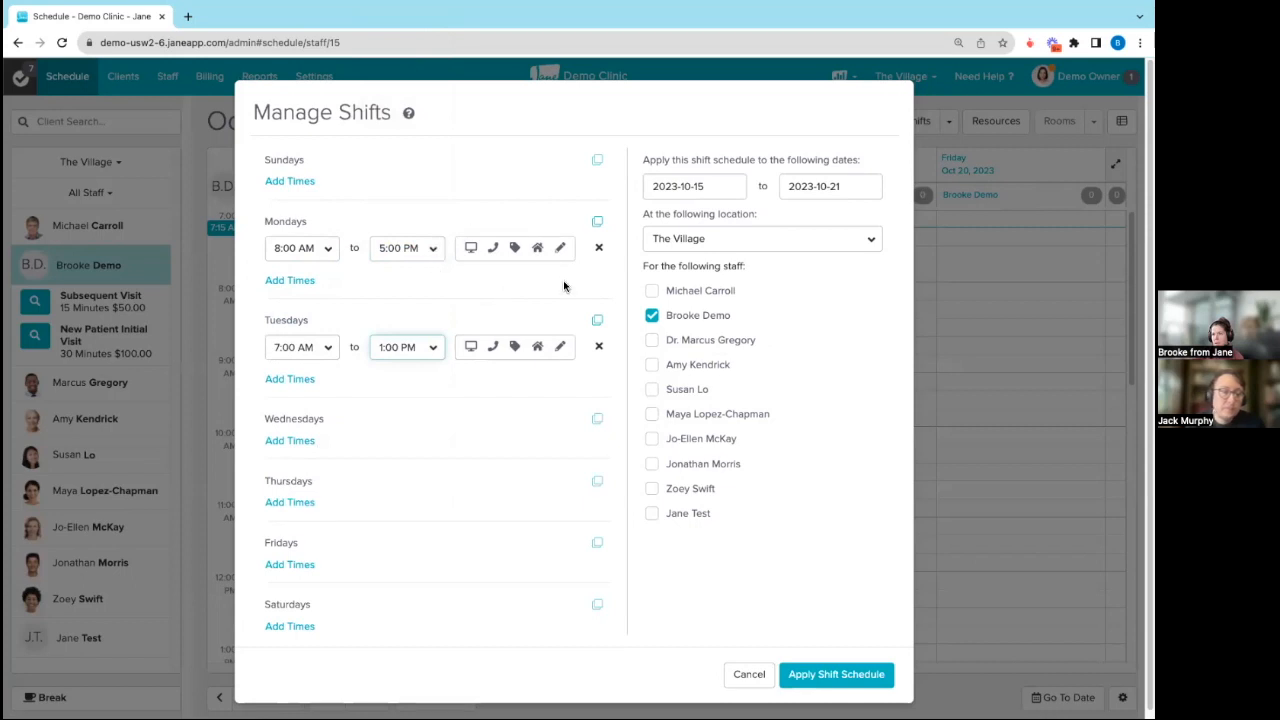
# Step: Make the Monday shift bookable online and check the available rooms without assigning one
pyautogui.click(492, 247)
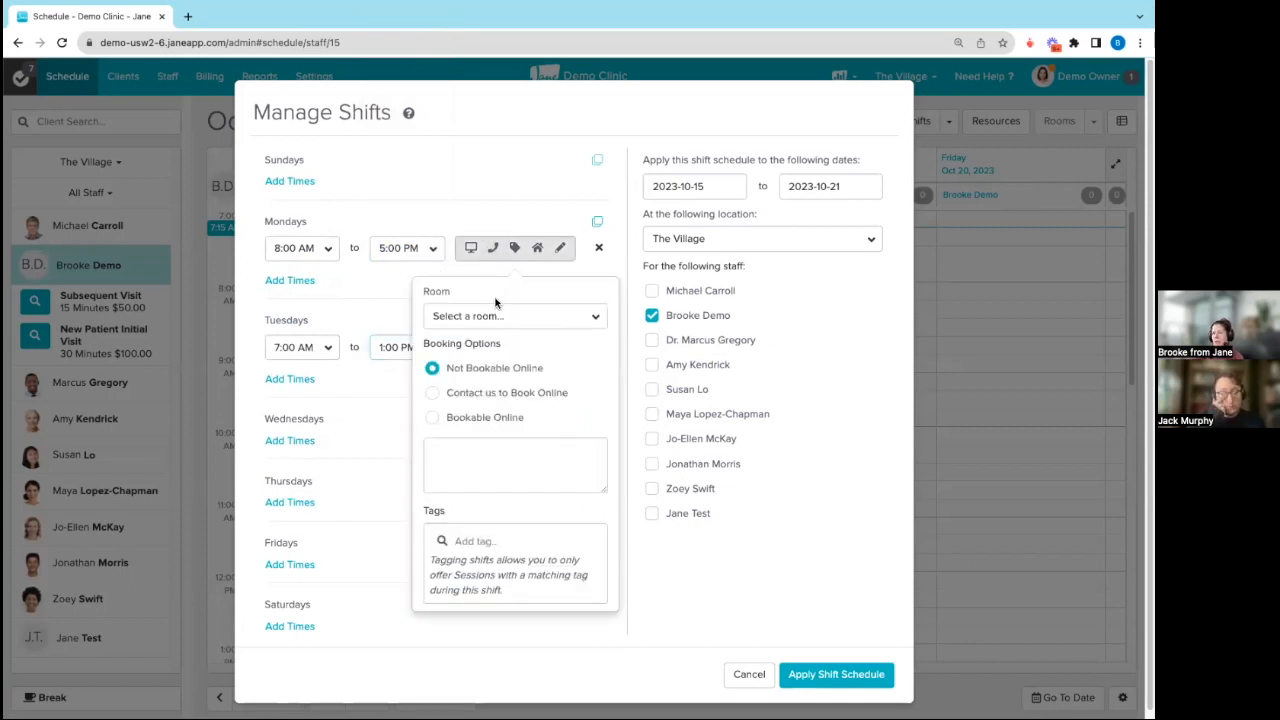
pyautogui.click(432, 417)
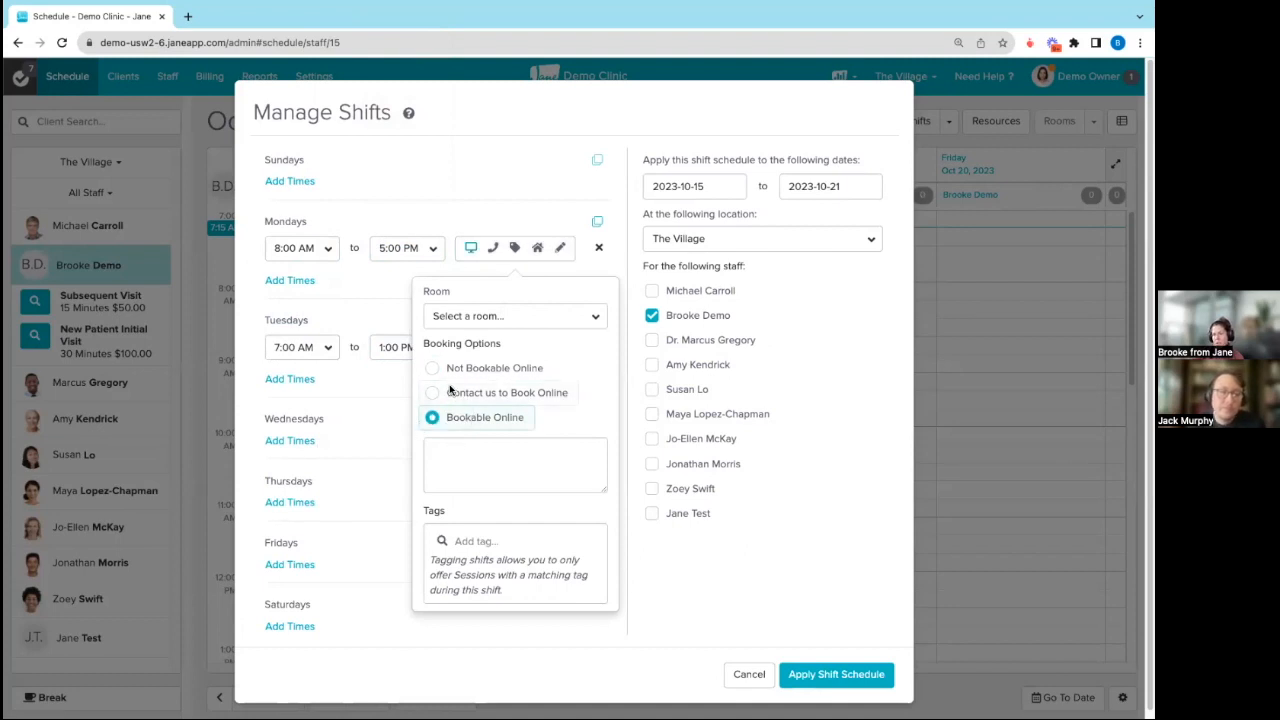
pyautogui.click(528, 318)
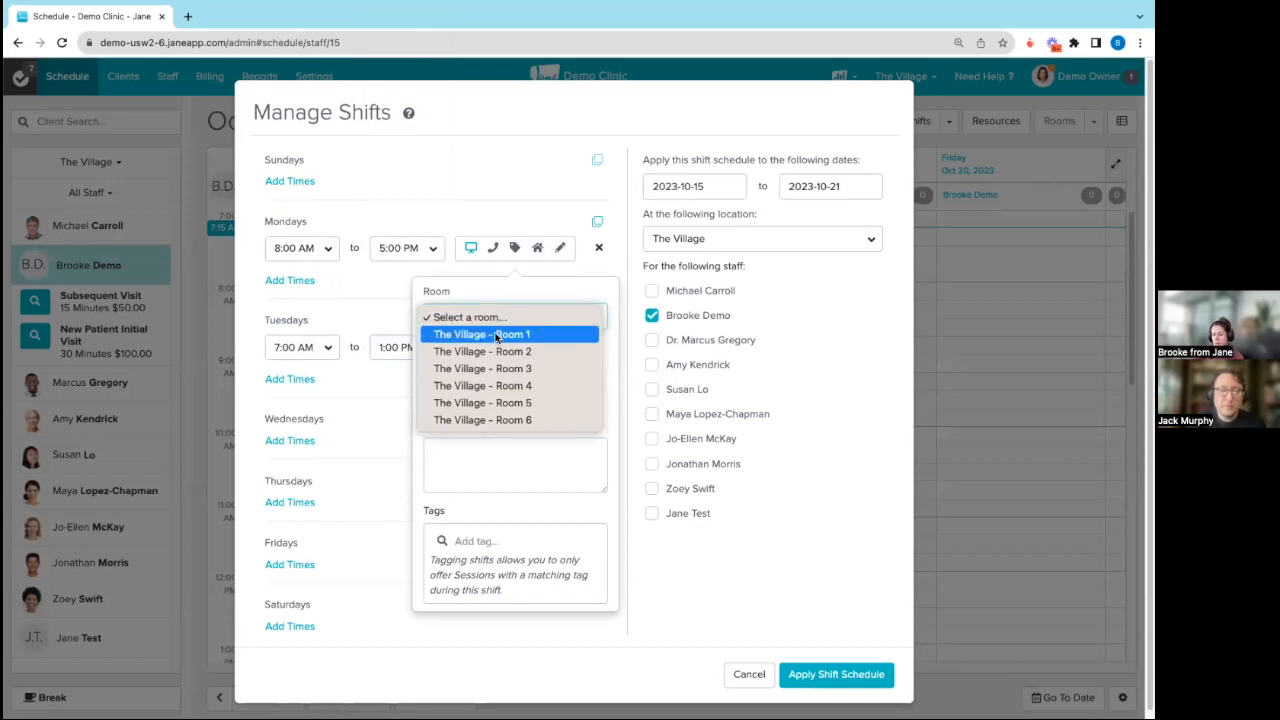
pyautogui.click(533, 268)
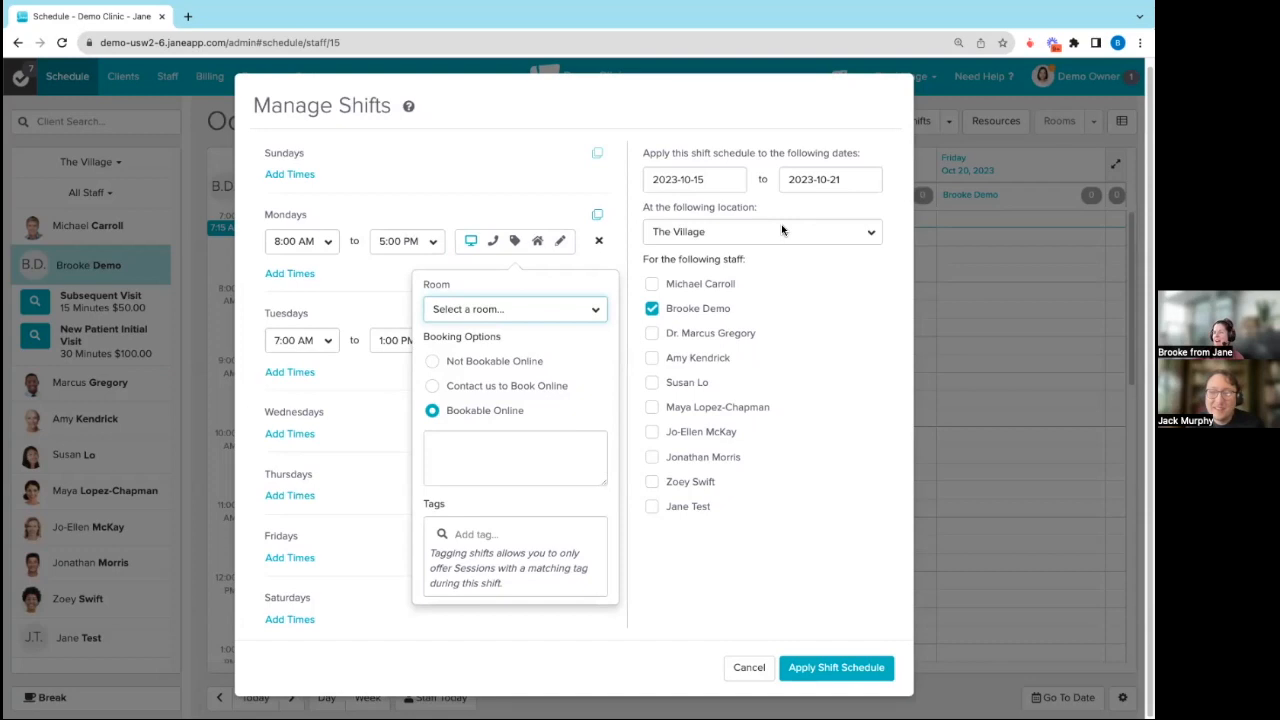
# Step: Add a Thursday shift from 7:00 AM to 4:00 PM
pyautogui.click(308, 496)
pyautogui.click(420, 500)
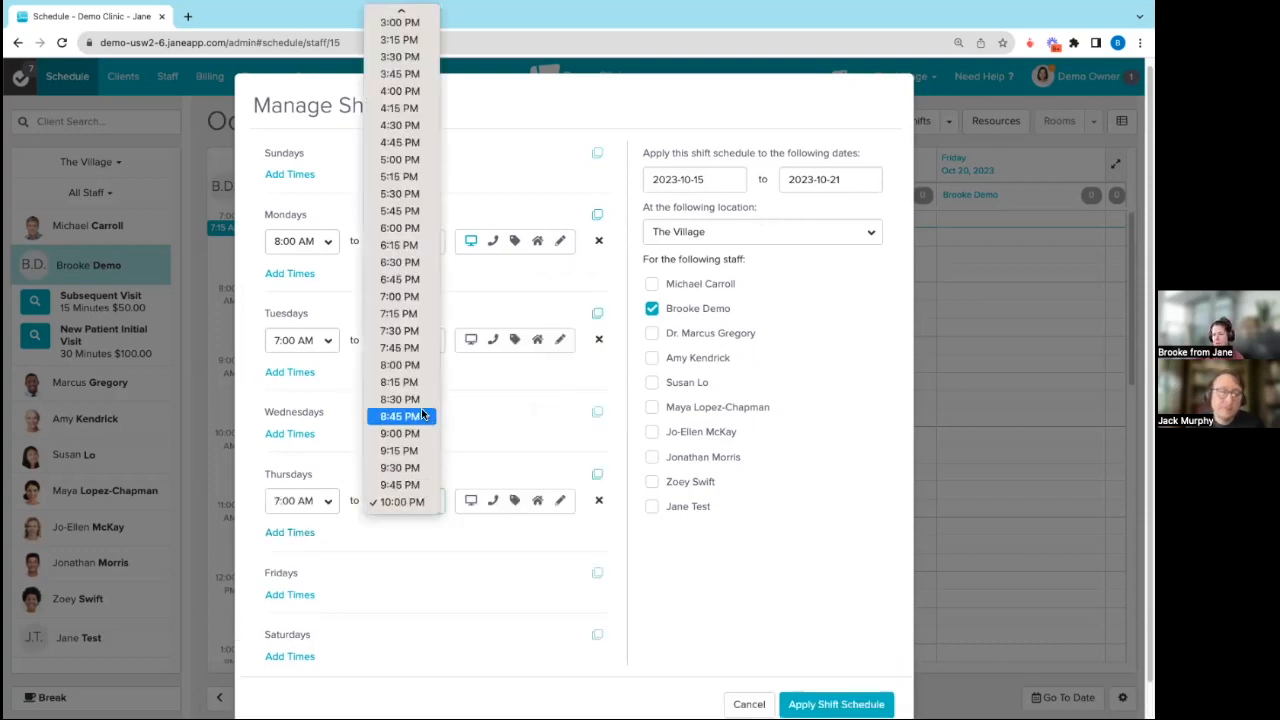
pyautogui.scroll(5, 400, 420)
pyautogui.click(405, 352)
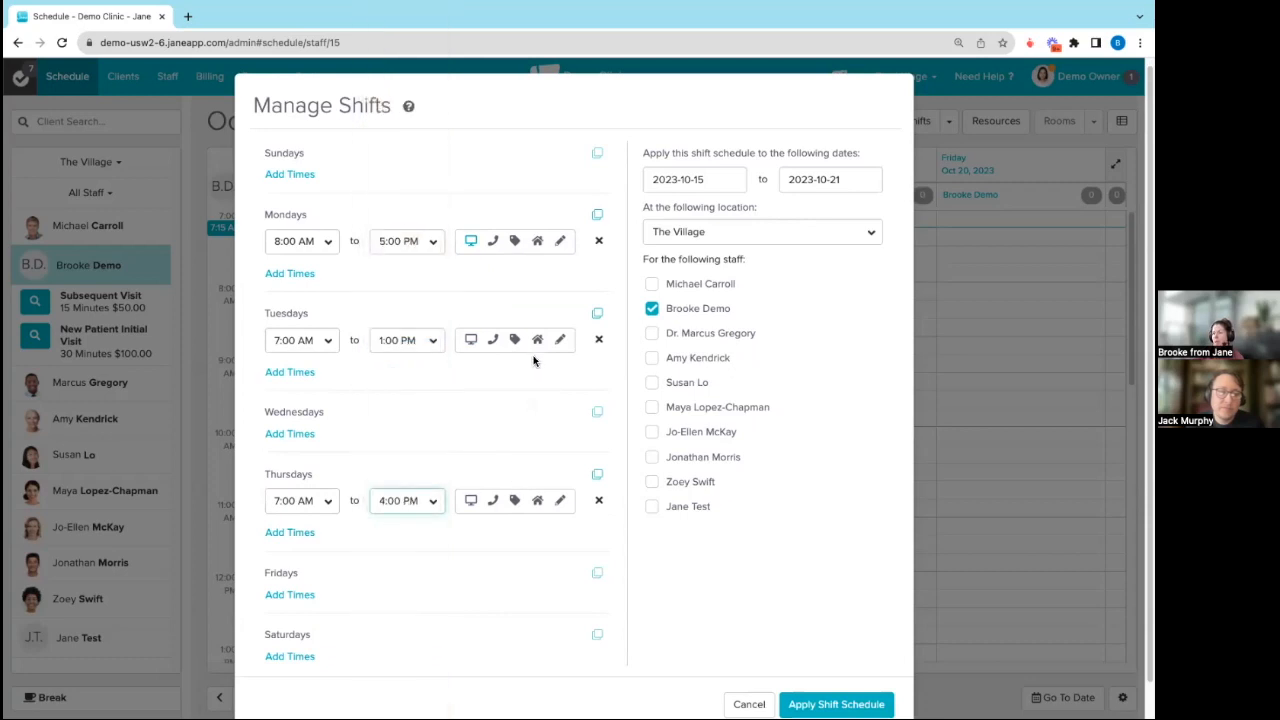
# Step: Make the Tuesday and Thursday shifts bookable online
pyautogui.click(526, 345)
pyautogui.click(440, 509)
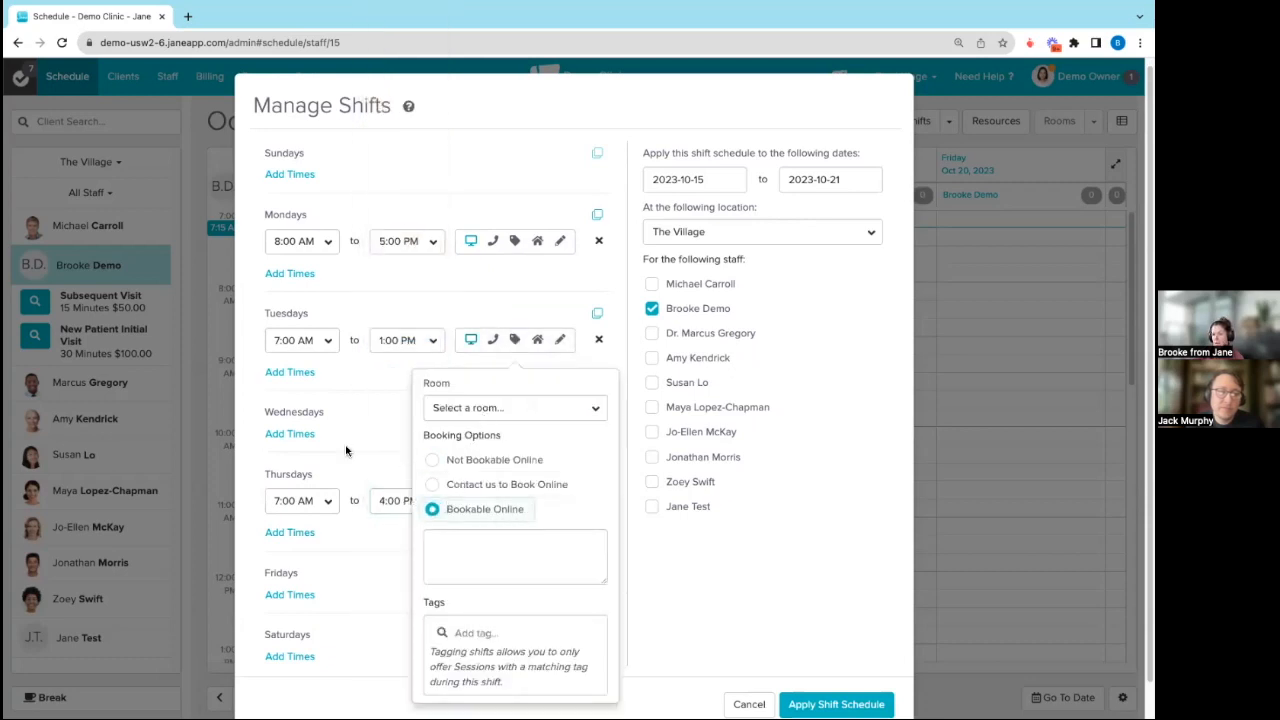
pyautogui.click(349, 452)
pyautogui.click(507, 511)
pyautogui.click(440, 670)
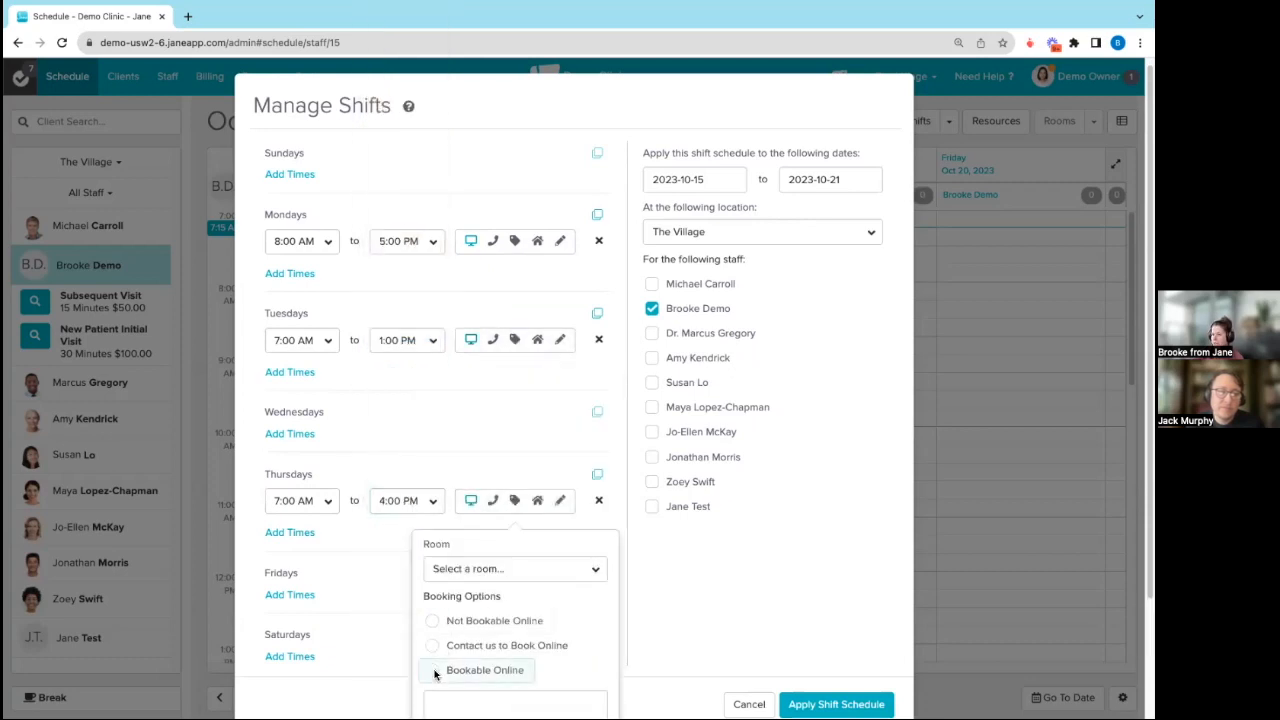
pyautogui.click(822, 288)
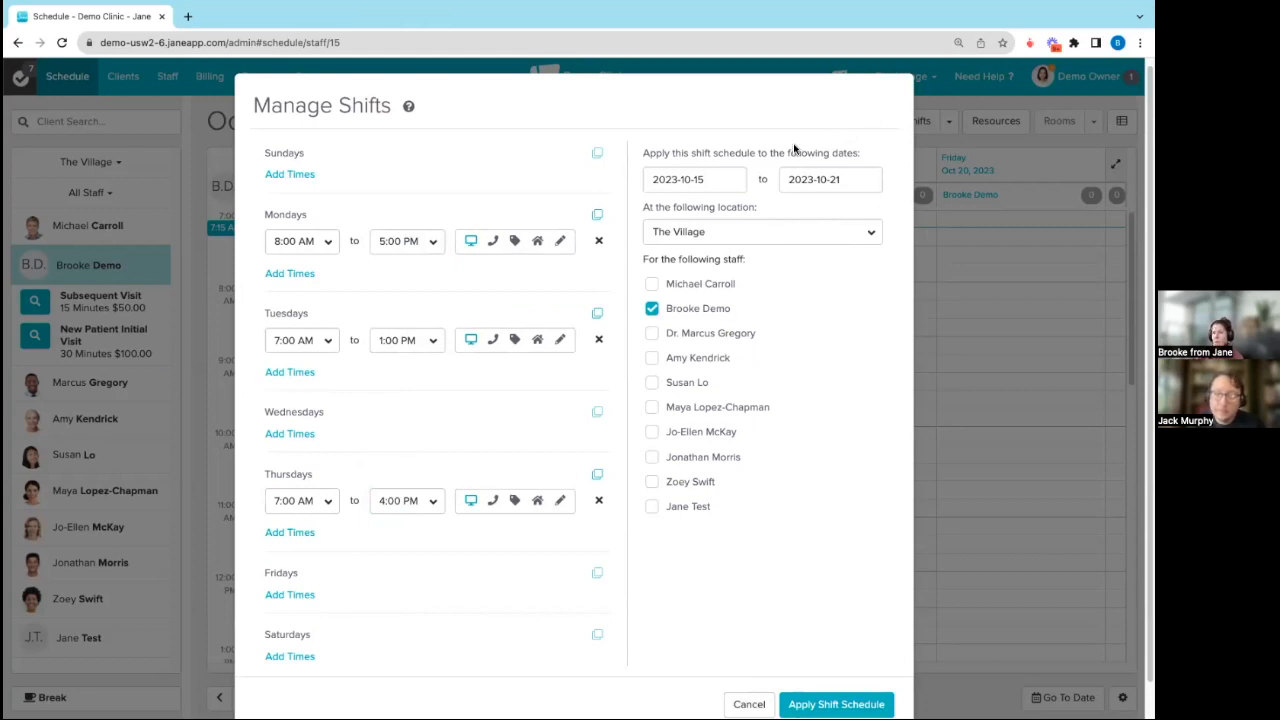
# Step: Set the end date of the shift schedule to 2024-10-31
pyautogui.click(856, 180)
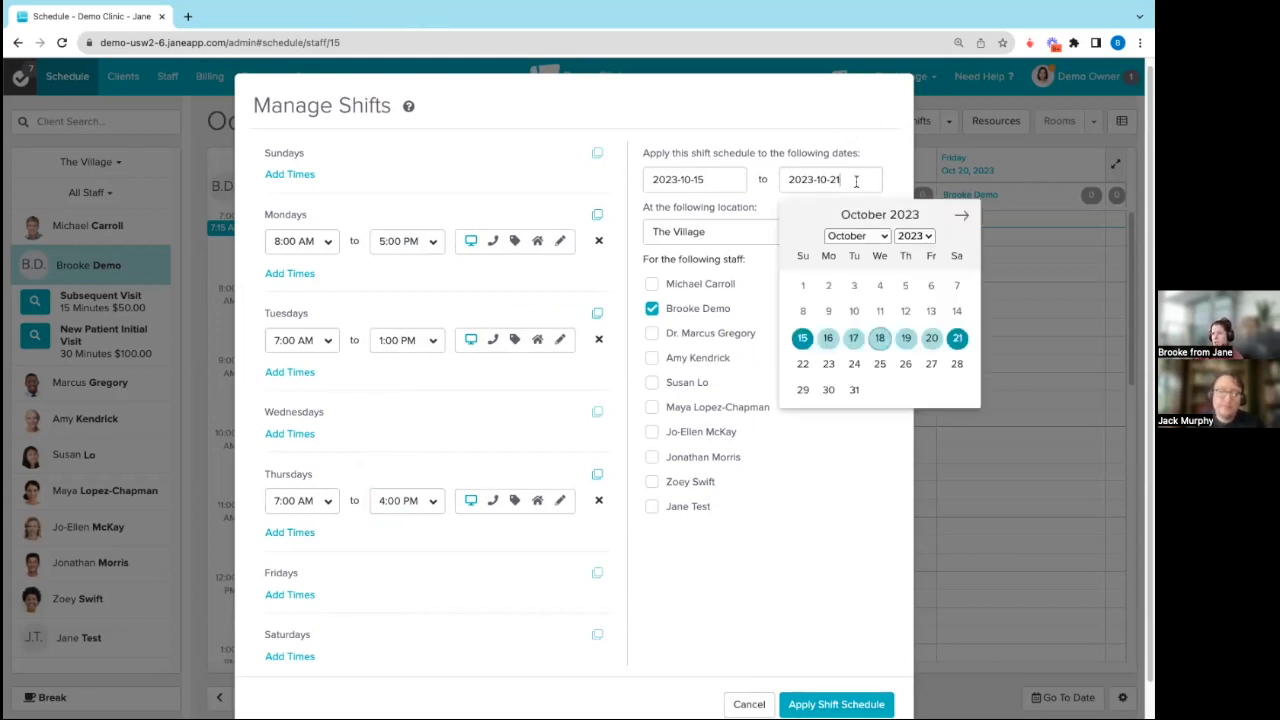
pyautogui.click(930, 237)
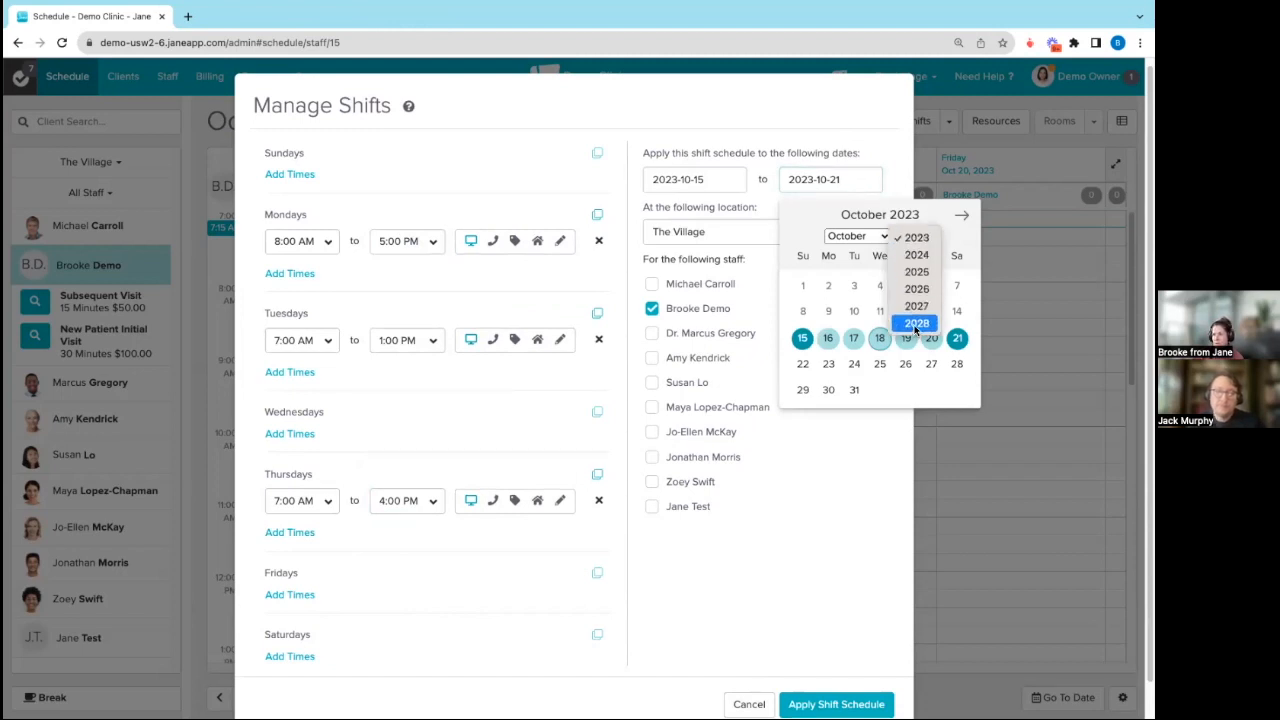
pyautogui.click(912, 255)
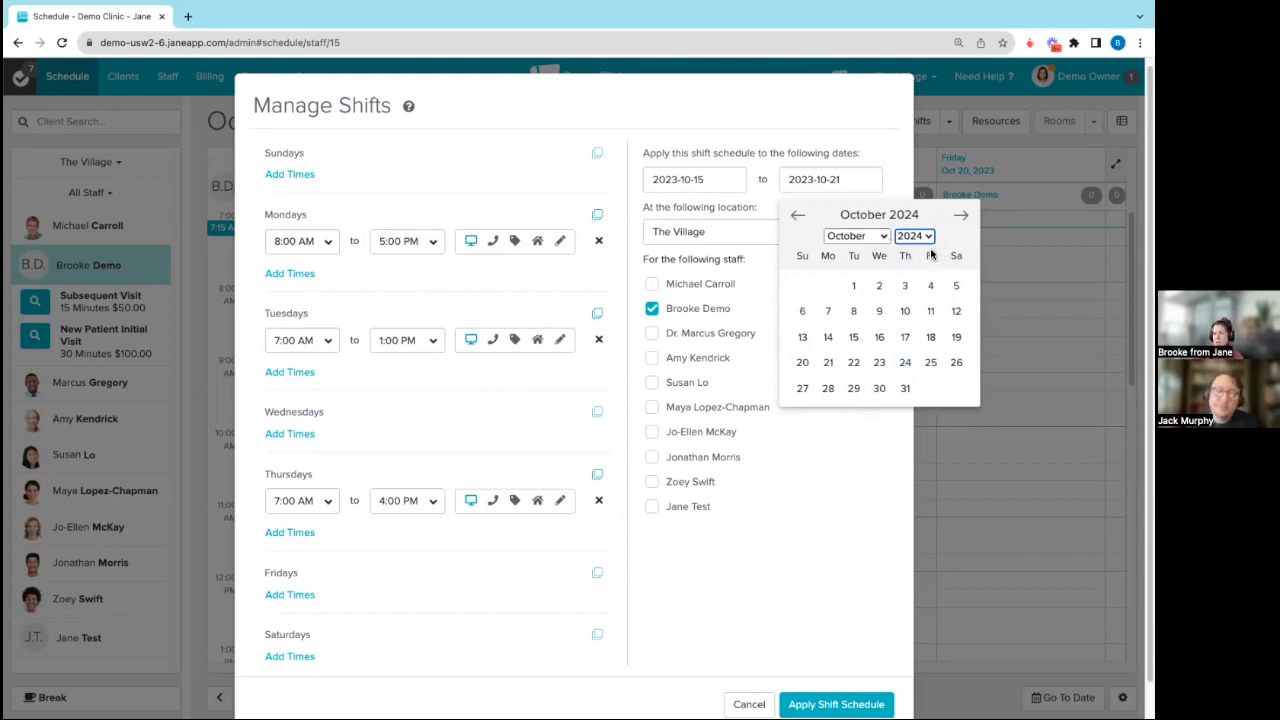
pyautogui.click(903, 389)
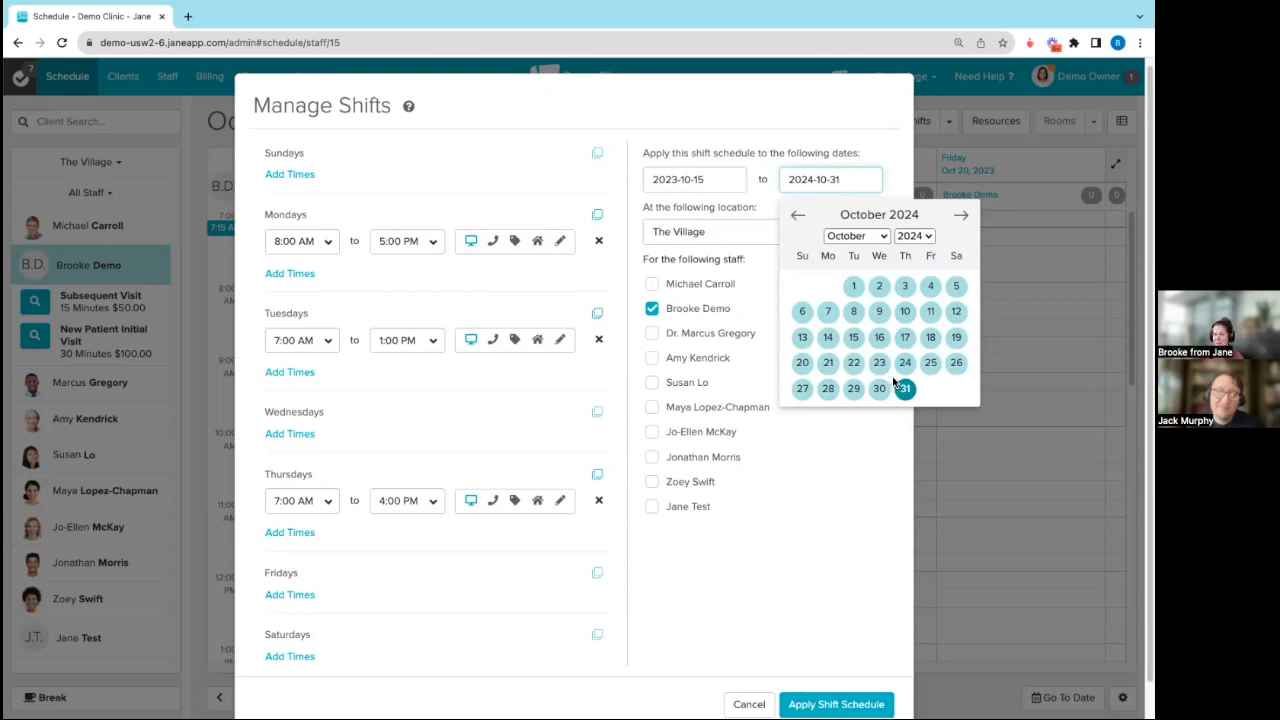
pyautogui.click(860, 594)
# Step: Apply the shift schedule and accept creating the multiple shifts at The Village
pyautogui.scroll(-1, 858, 598)
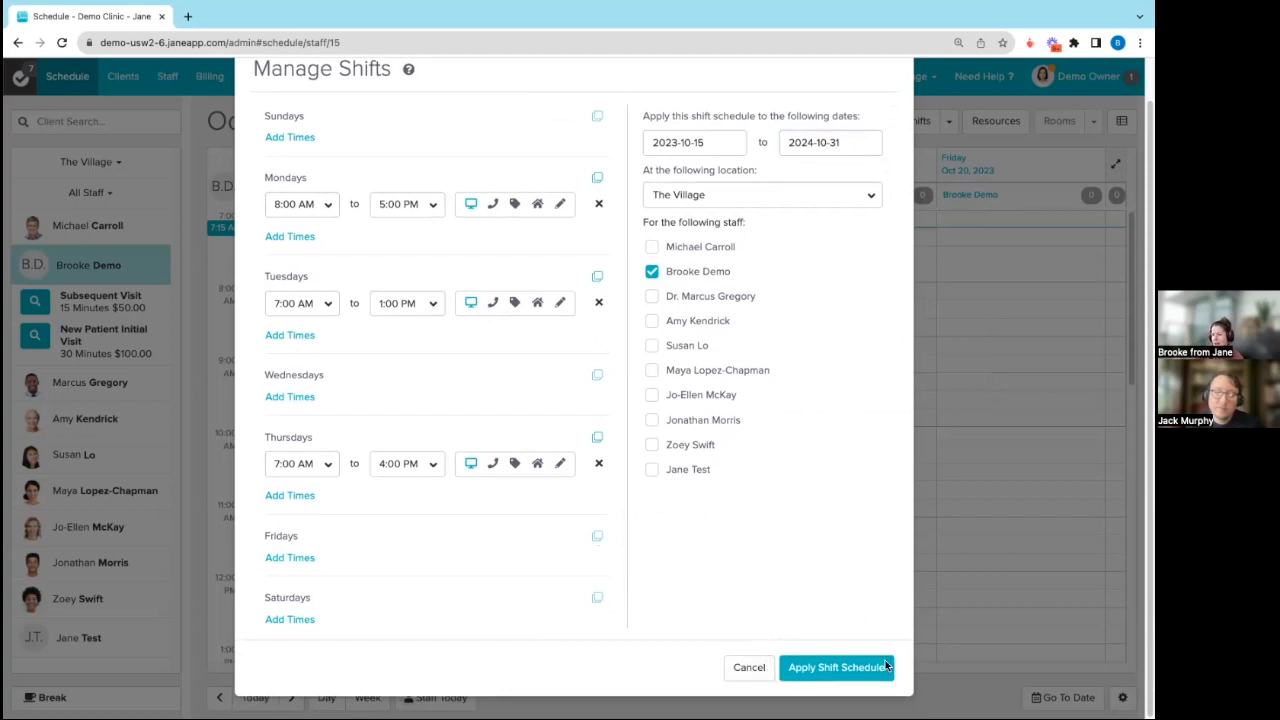
pyautogui.click(825, 668)
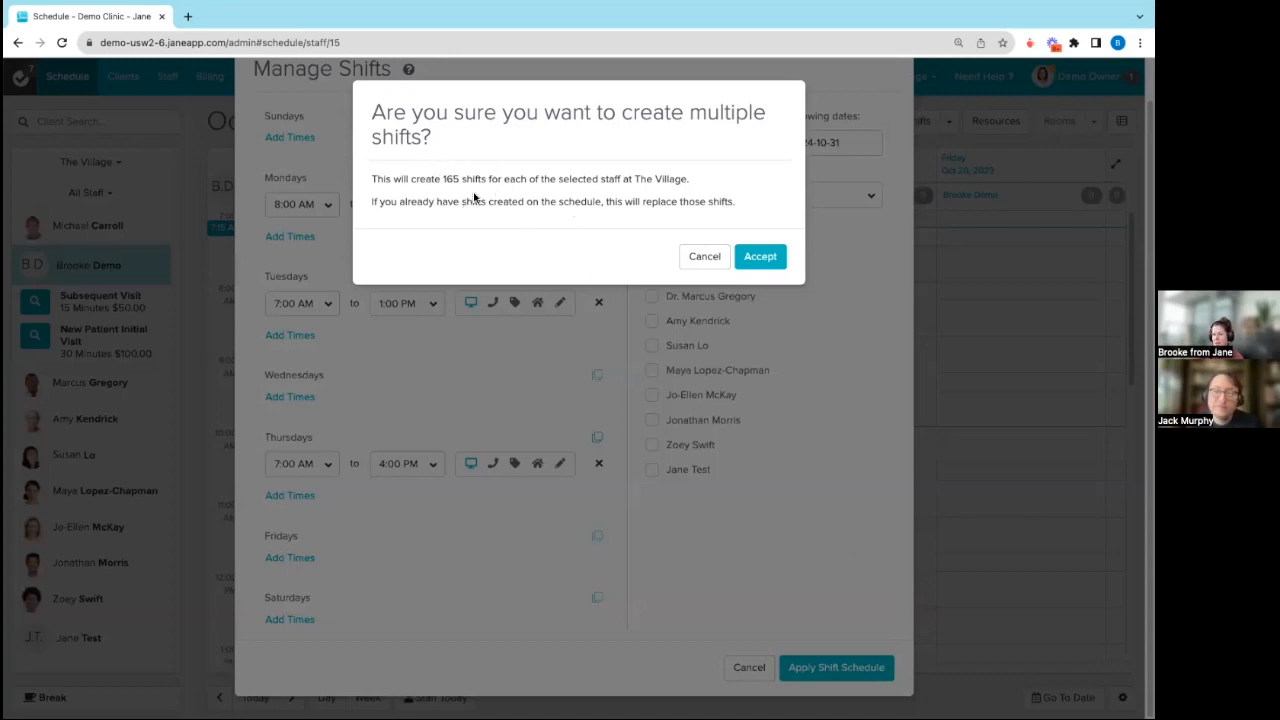
pyautogui.click(760, 257)
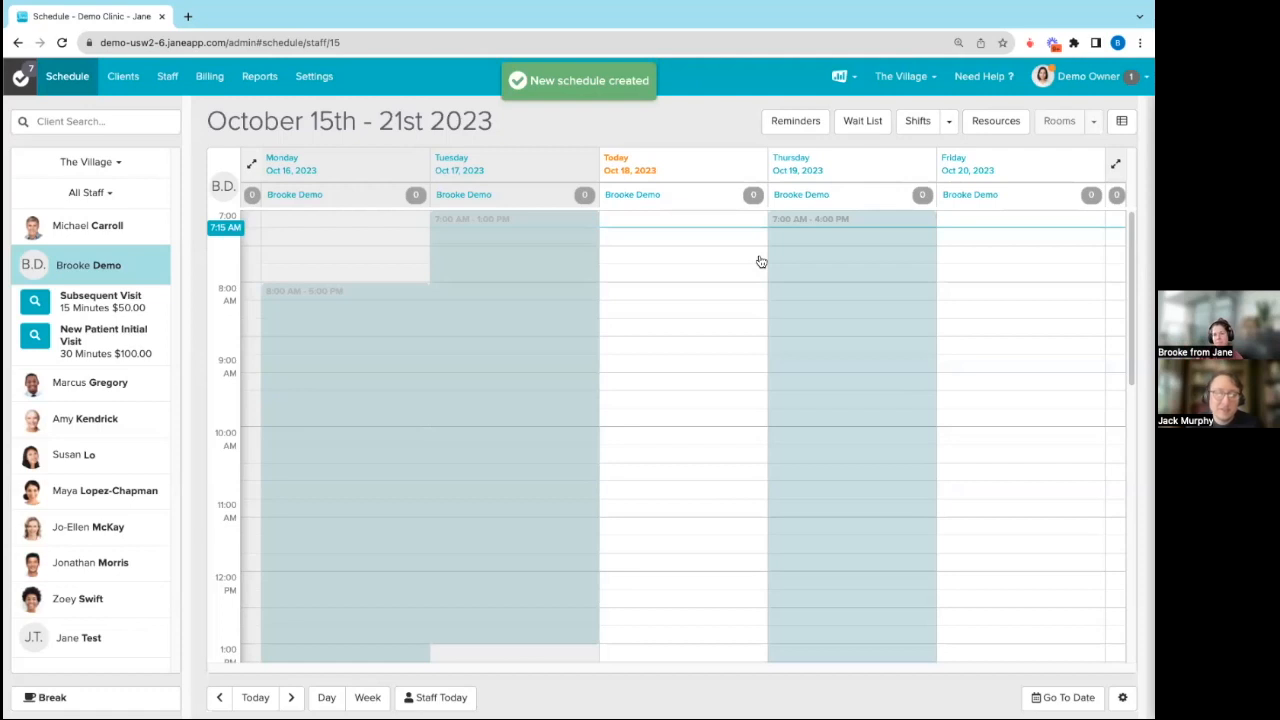
# Step: Show the weekend days in the schedule and add a 10:00–10:45 AM break on Monday, October 16
pyautogui.click(252, 164)
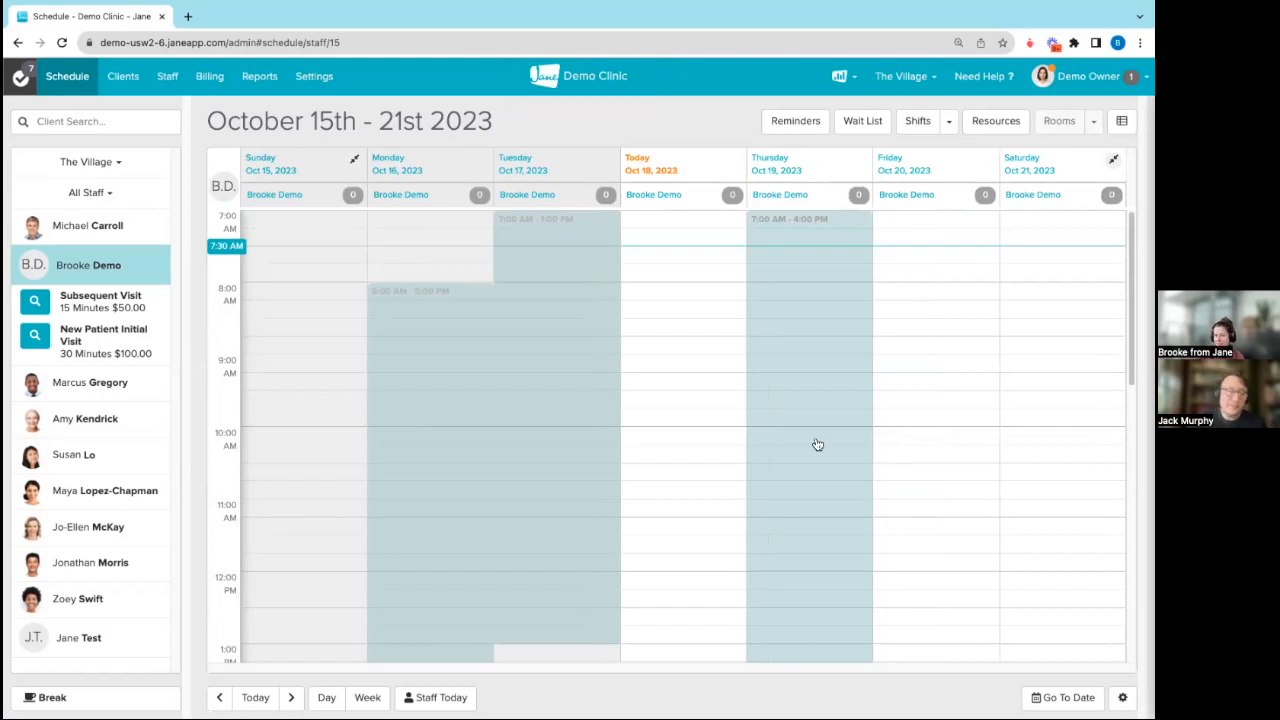
pyautogui.click(52, 697)
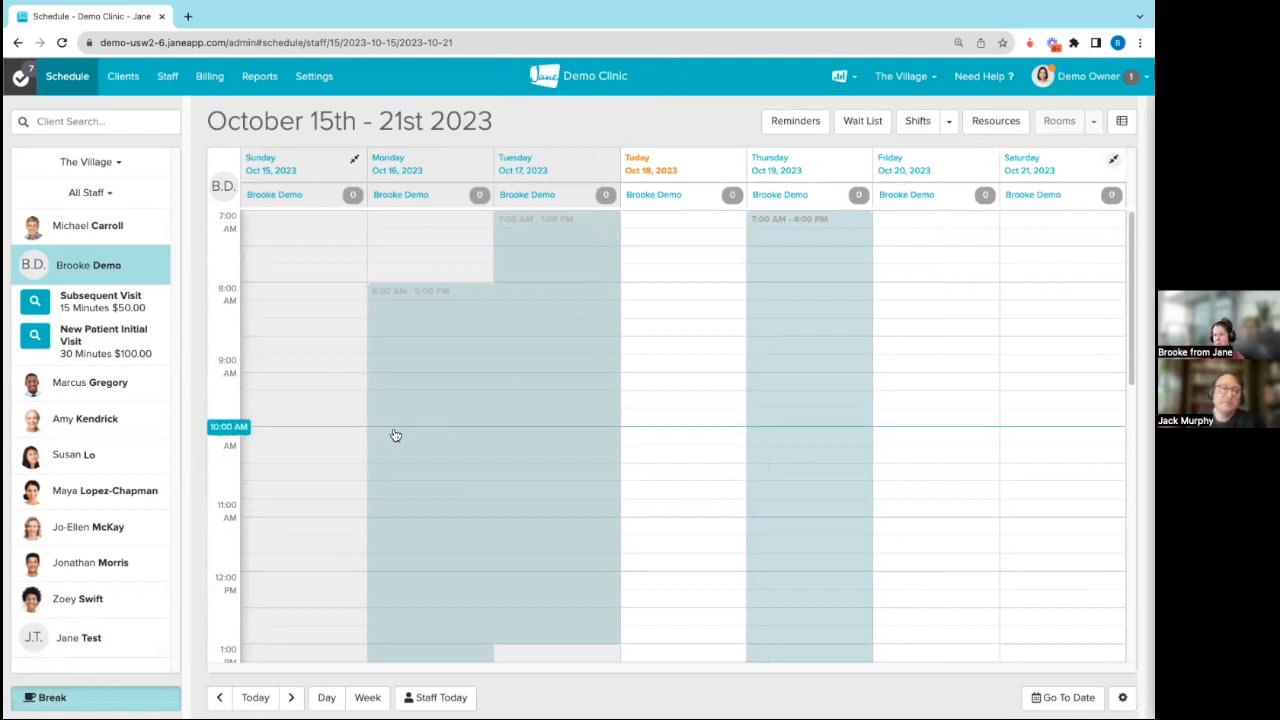
pyautogui.moveTo(397, 437); pyautogui.dragTo(396, 488)
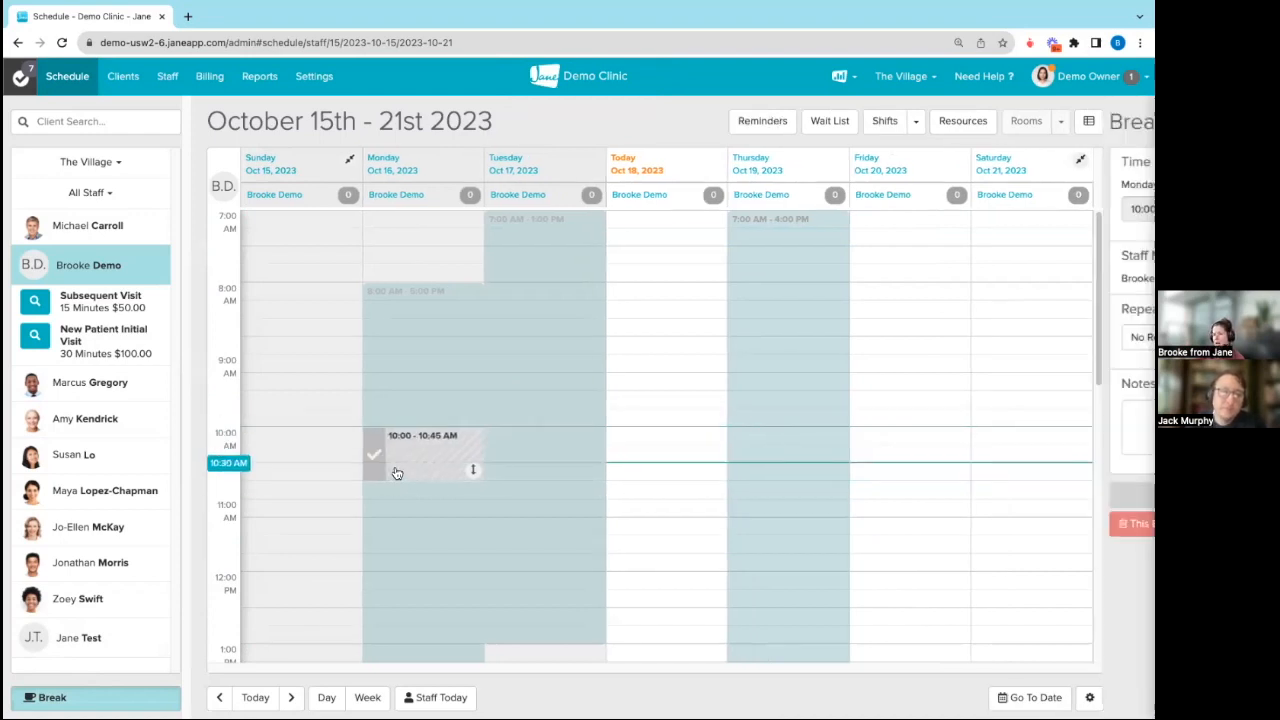
# Step: Repeat the Monday break every day with a shift until 2023-10-31 and save it
pyautogui.click(975, 337)
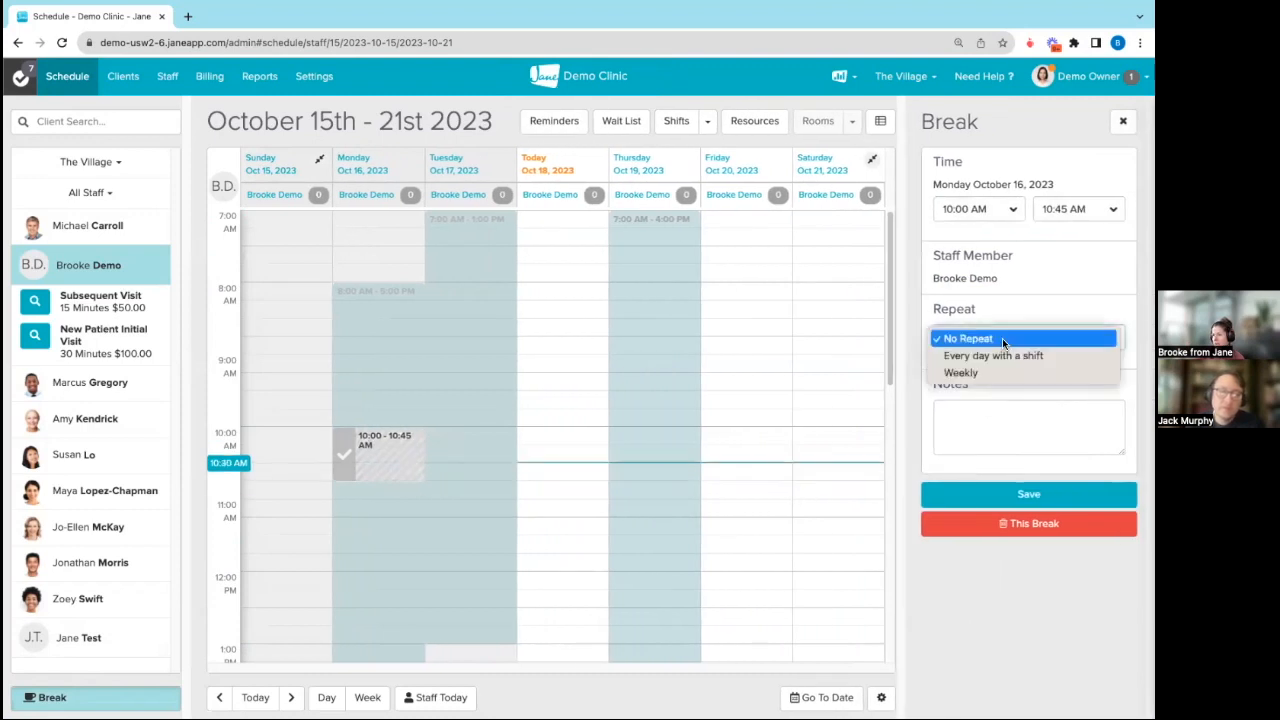
pyautogui.click(958, 356)
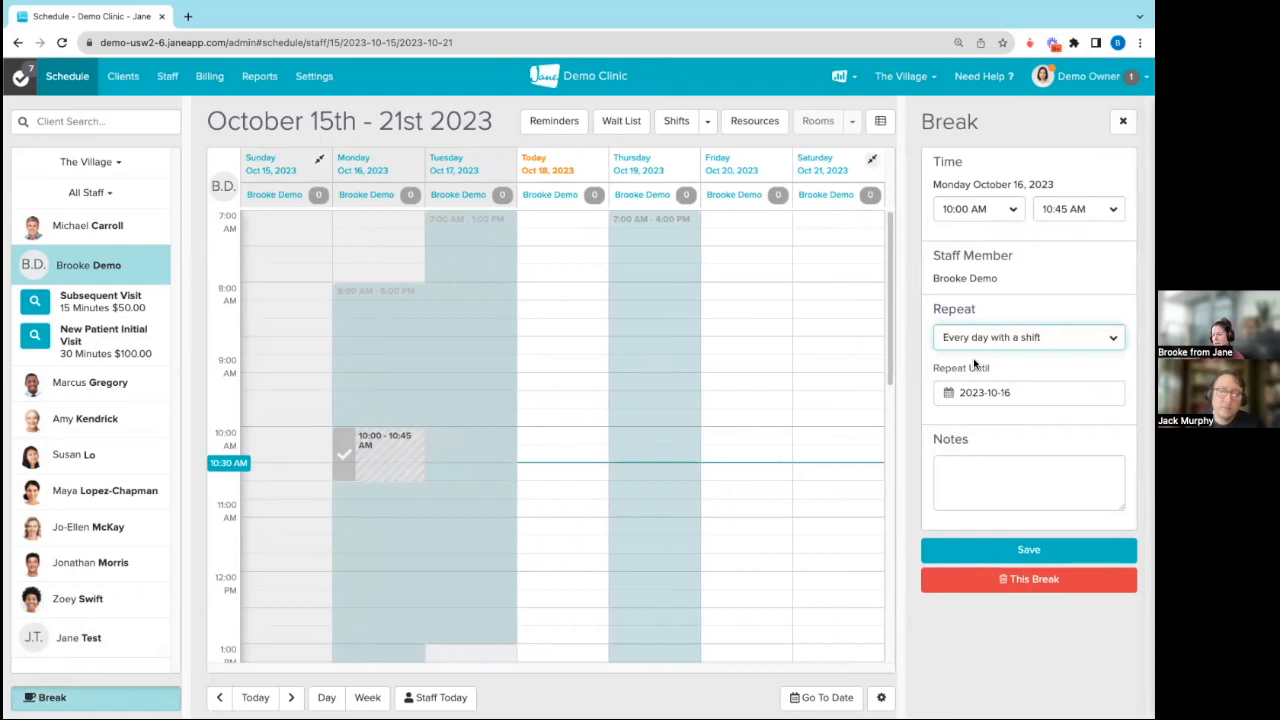
pyautogui.click(1025, 395)
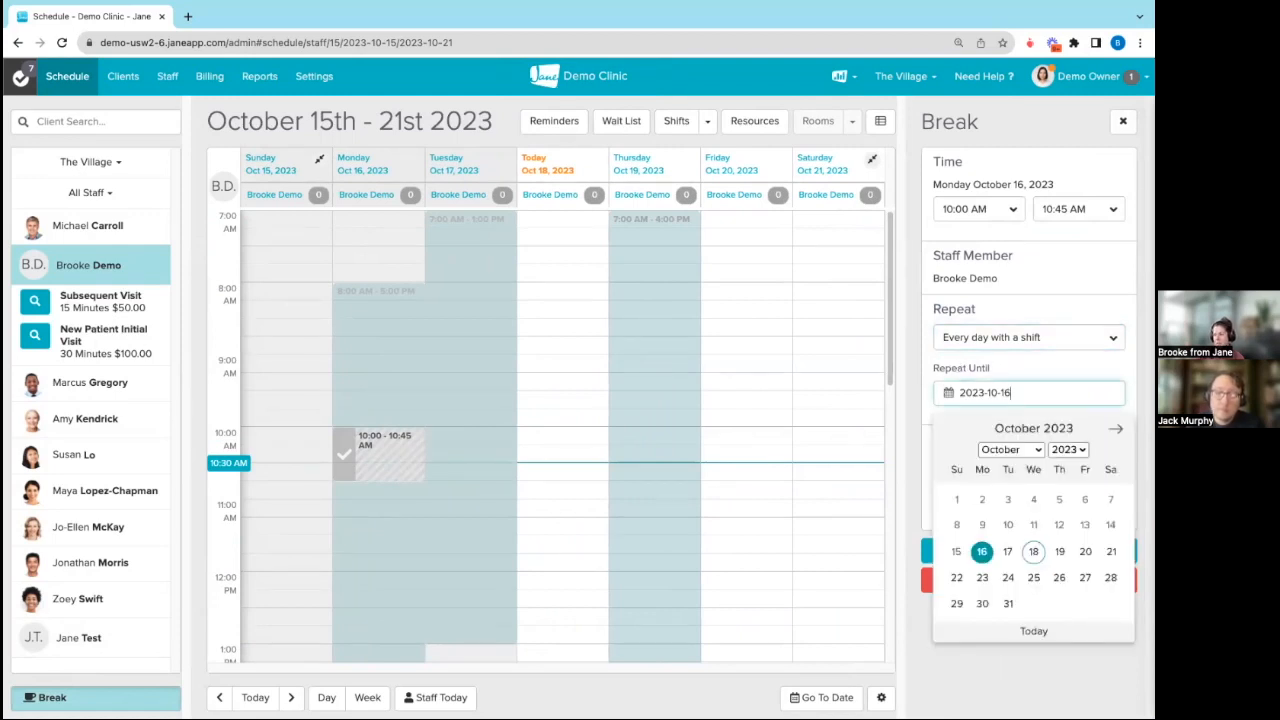
pyautogui.click(1008, 603)
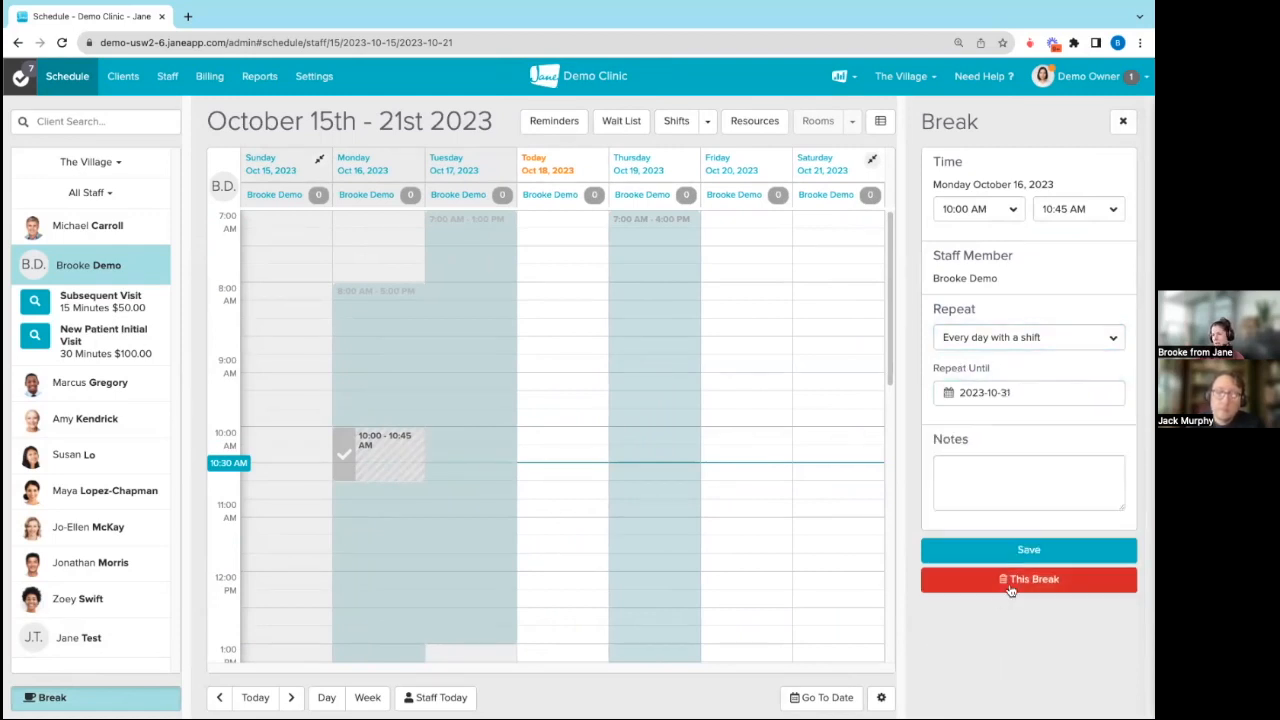
pyautogui.click(1022, 549)
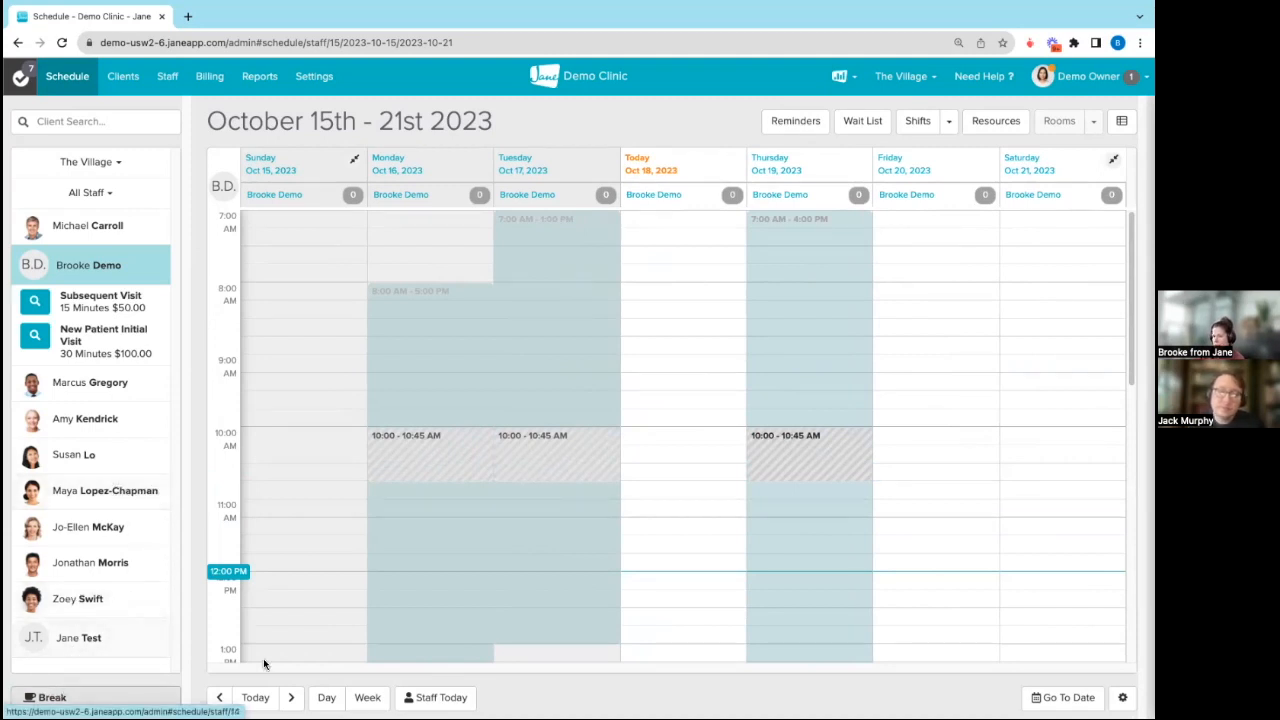
# Step: Change the Monday, October 23 shift to start at 7:00 AM, applying the change to only this shift
pyautogui.click(292, 697)
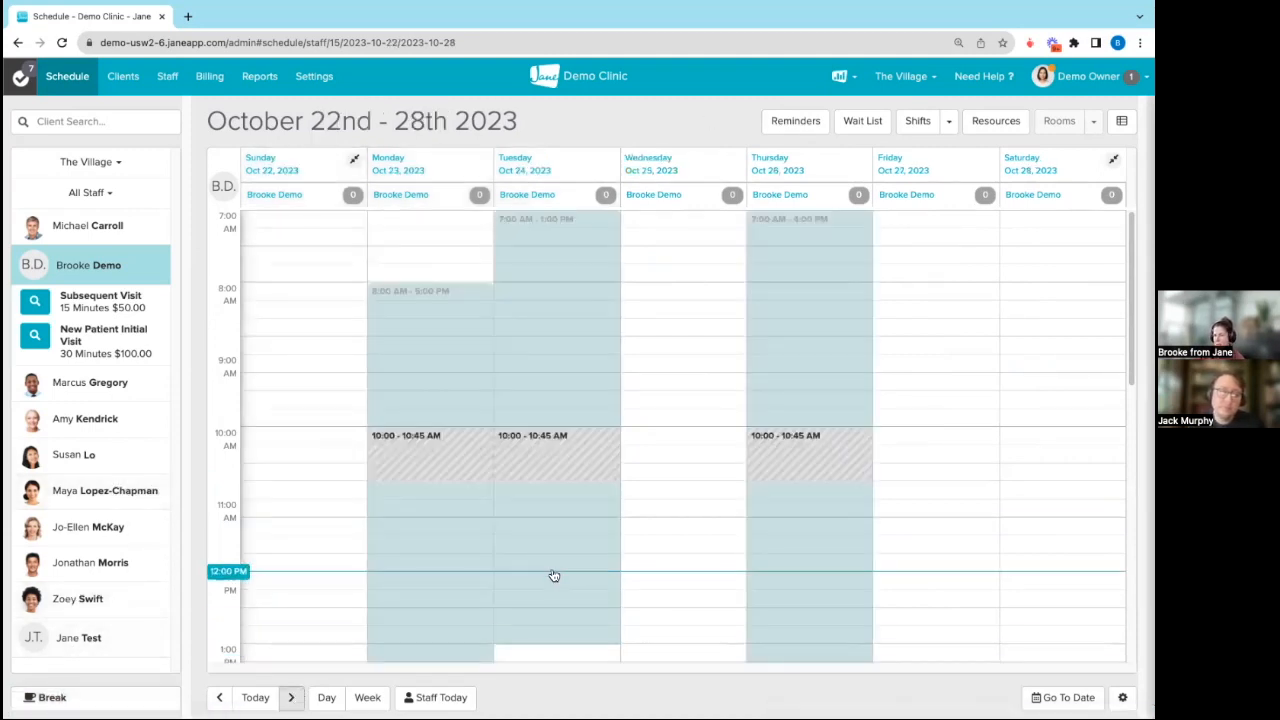
pyautogui.scroll(-3, 560, 565)
pyautogui.scroll(3, 749, 569)
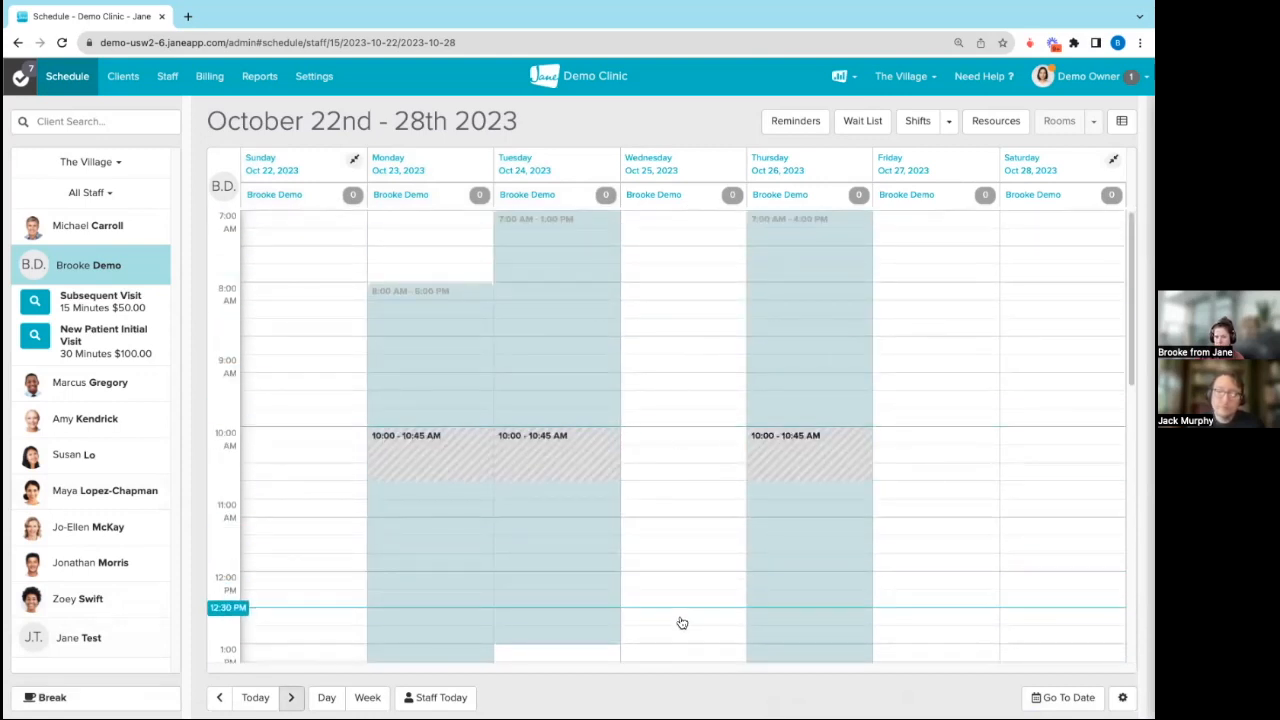
pyautogui.click(948, 121)
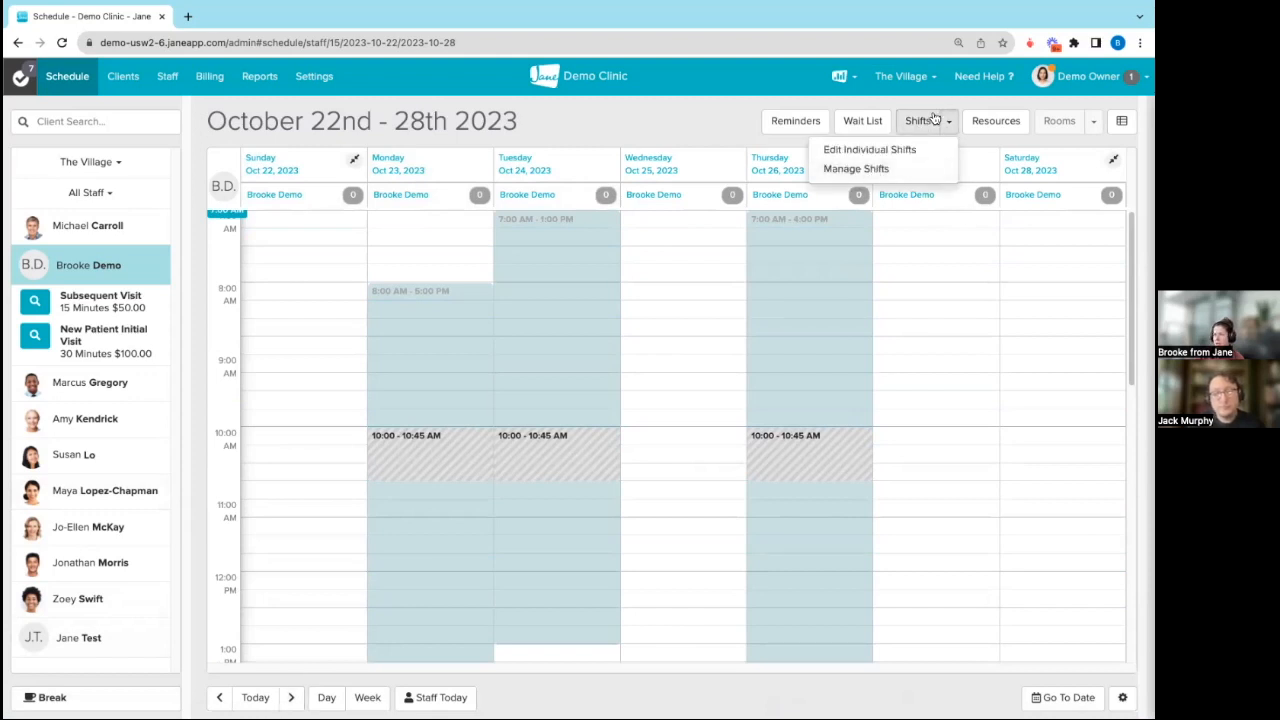
pyautogui.click(860, 149)
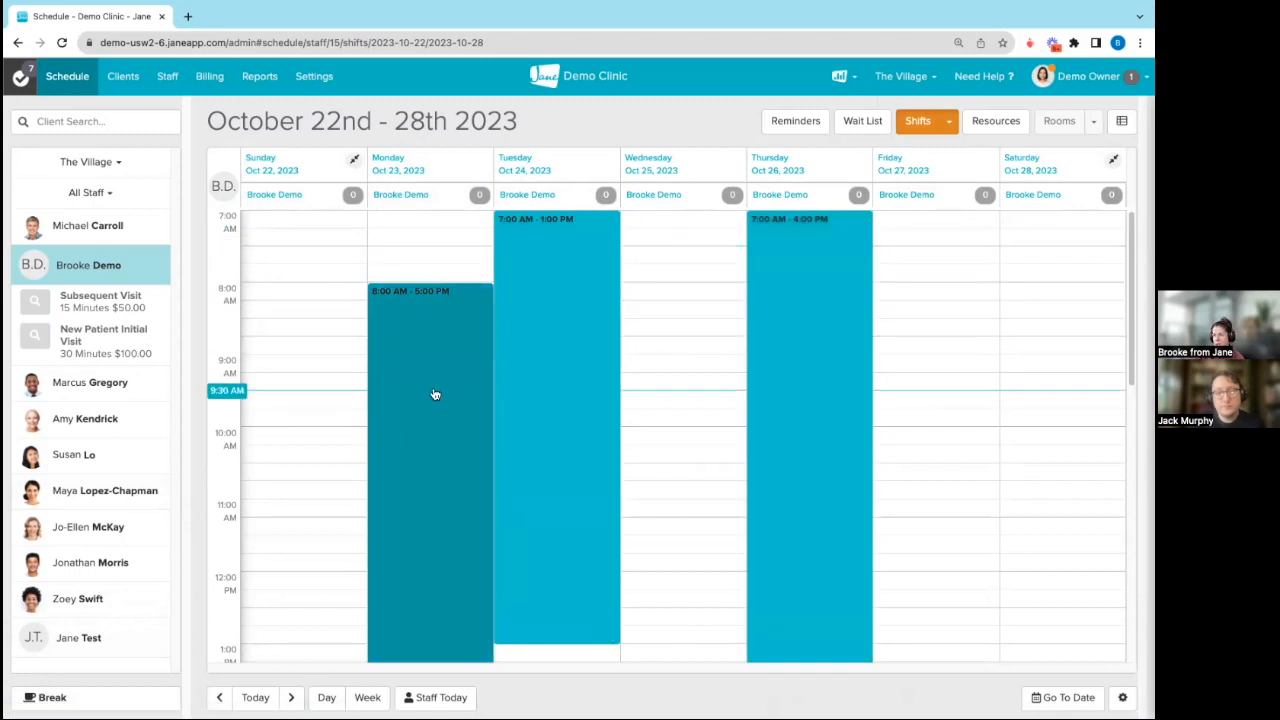
pyautogui.click(449, 331)
pyautogui.click(1014, 269)
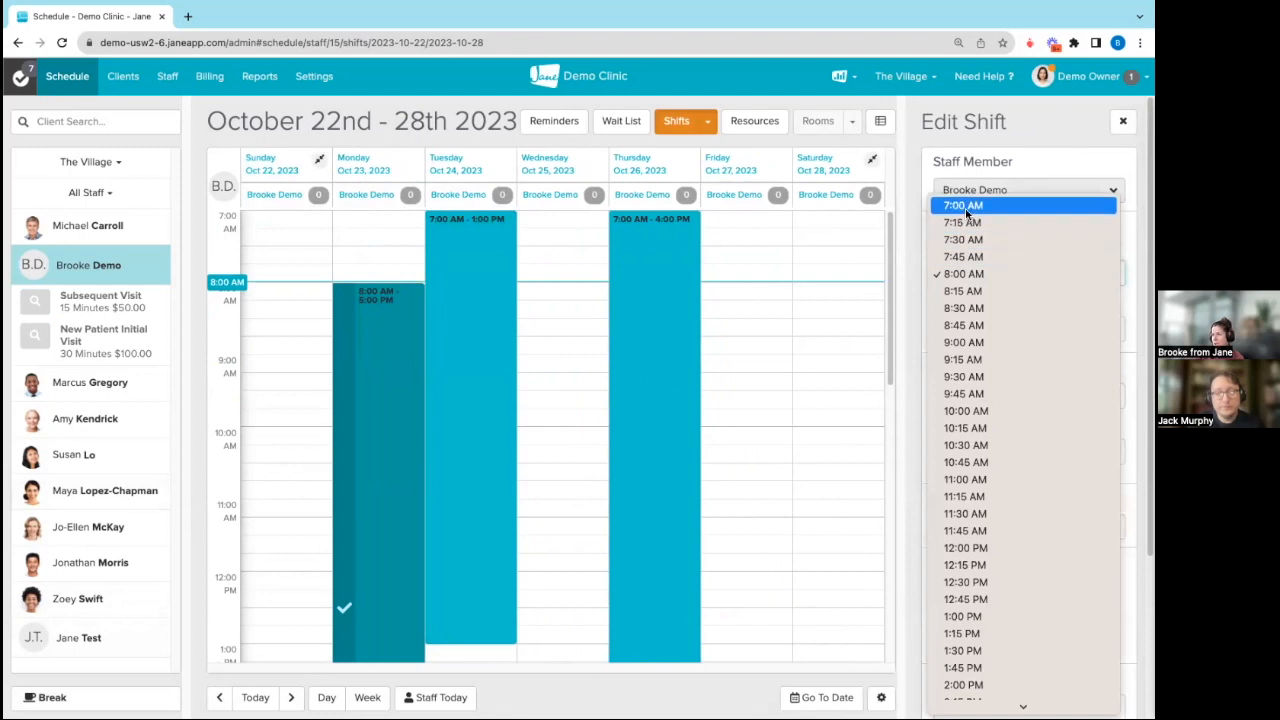
pyautogui.click(1014, 205)
pyautogui.scroll(-3, 1028, 400)
pyautogui.click(1115, 700)
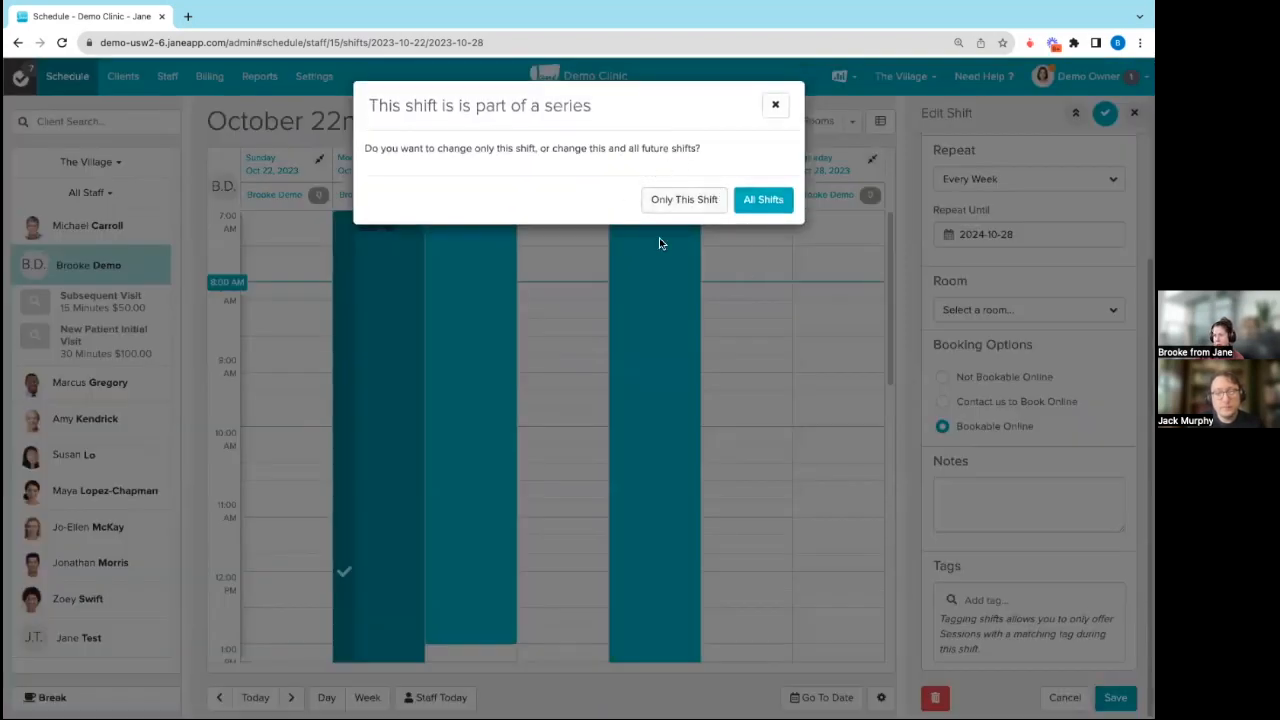
pyautogui.click(680, 201)
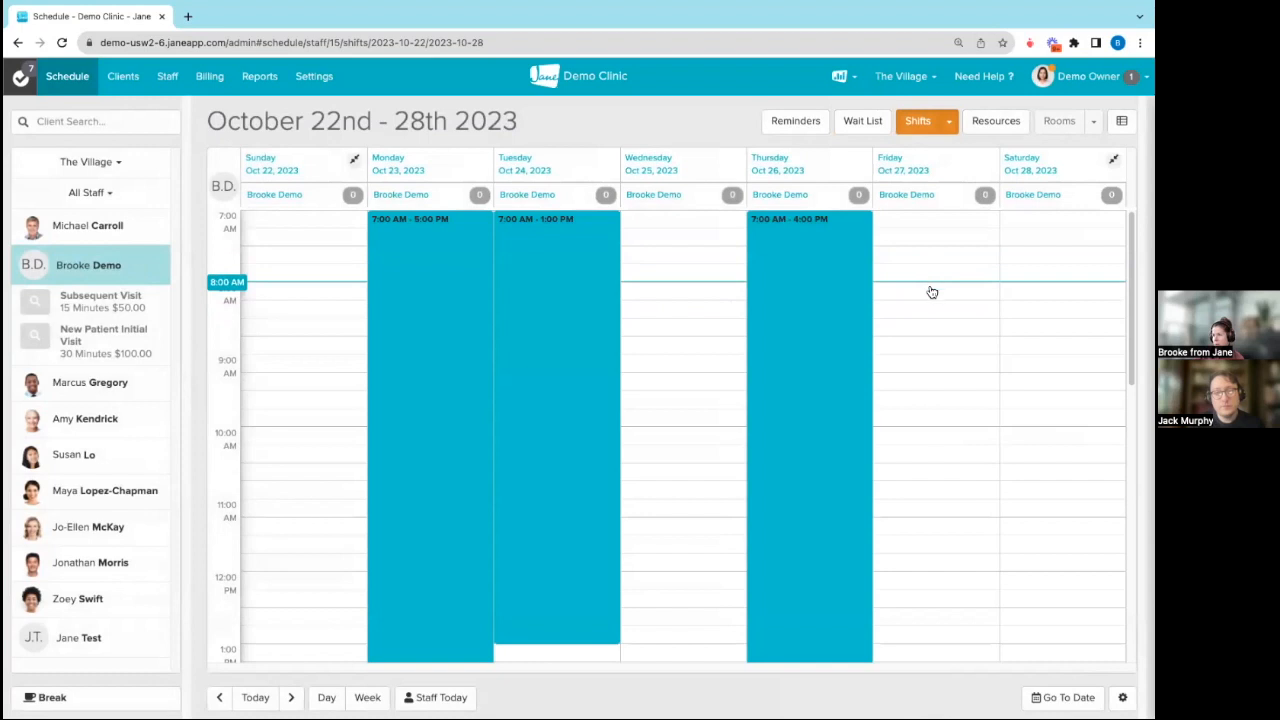
# Step: Add a non-repeating, online-bookable shift on Friday, October 27 from 12:30 to 4:00 PM, save it, and leave shift editing
pyautogui.scroll(-3, 931, 451)
pyautogui.moveTo(927, 327); pyautogui.dragTo(917, 564)
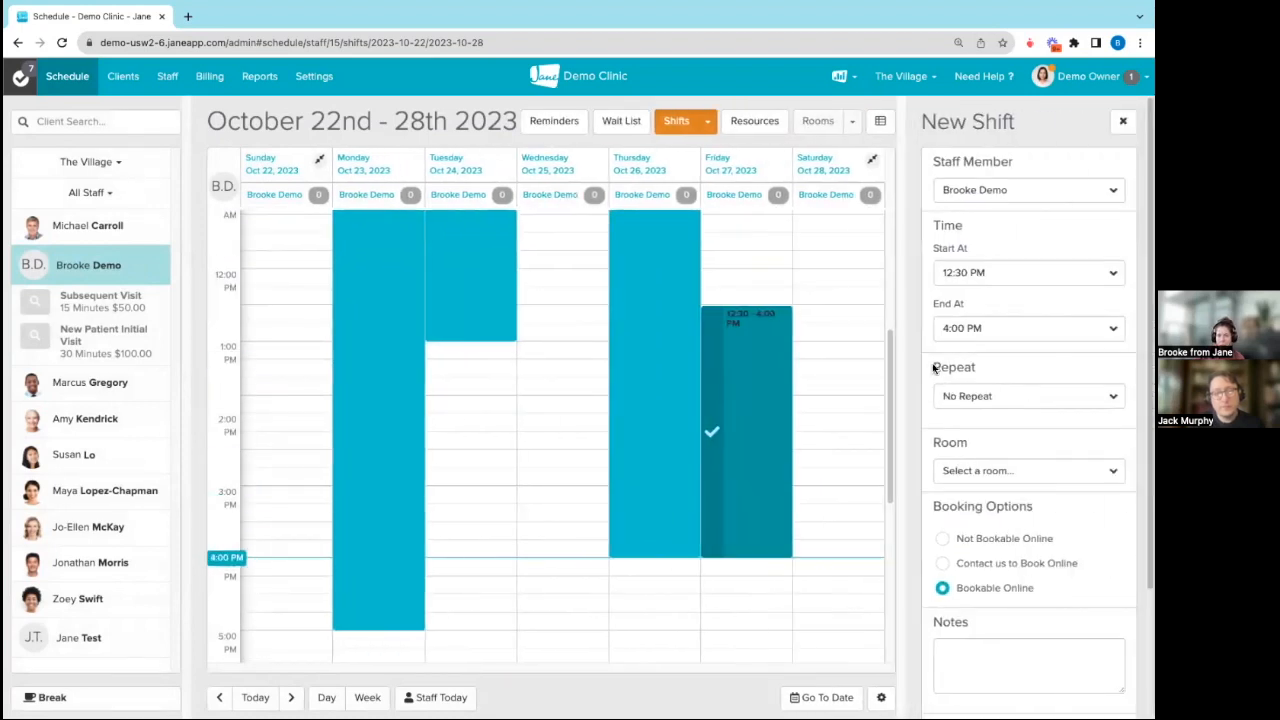
pyautogui.scroll(-2, 1000, 436)
pyautogui.scroll(-1, 1023, 571)
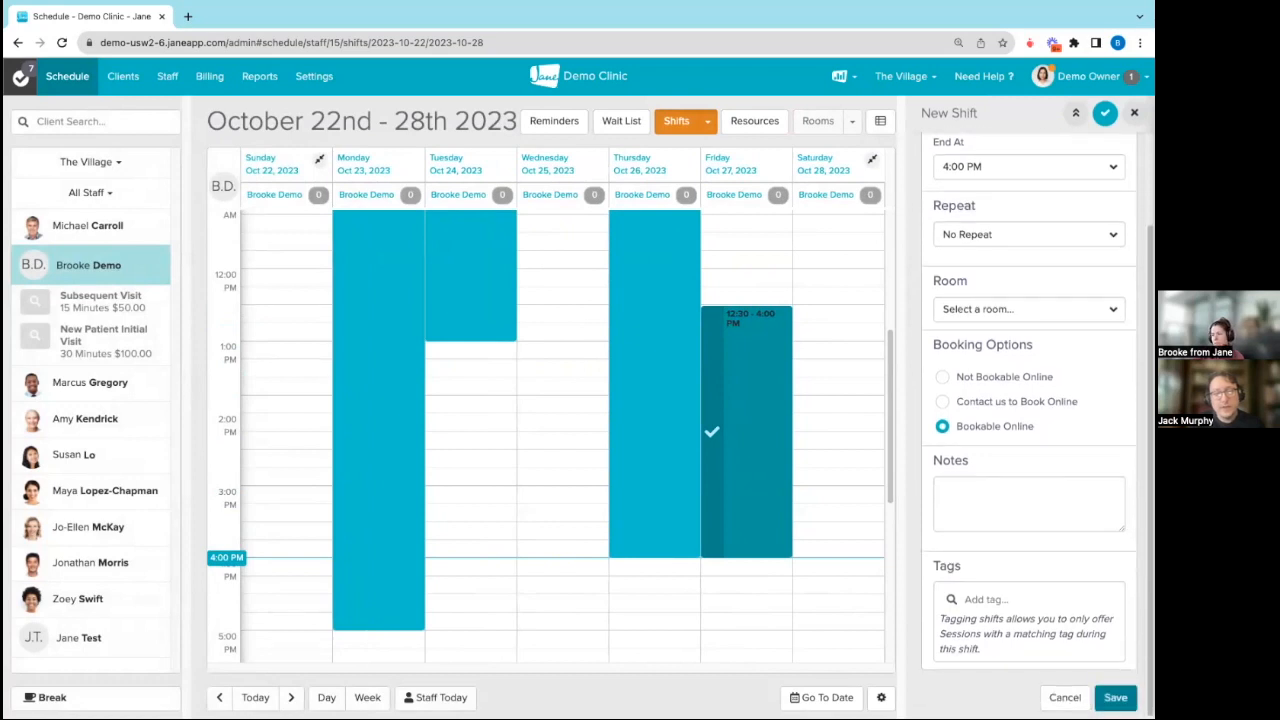
pyautogui.click(1114, 697)
pyautogui.click(913, 128)
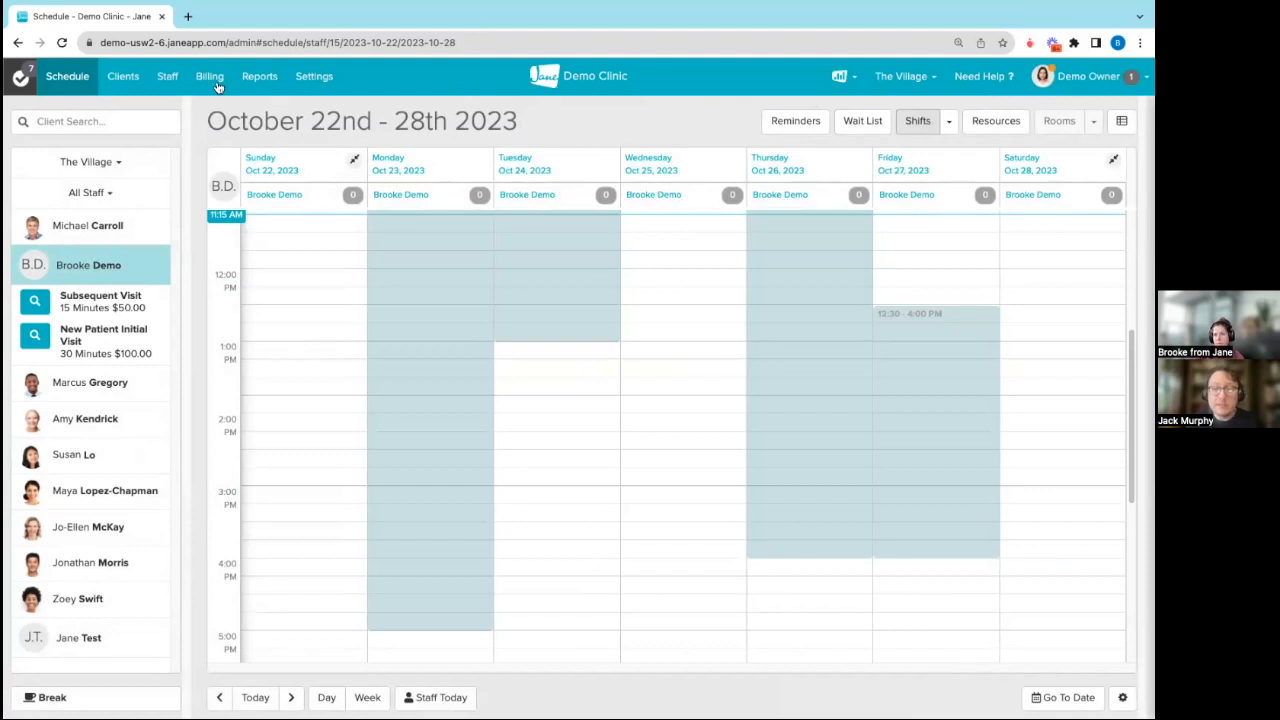
# Step: Examine the ID number types that can be added in the new chiropractic staff member's billing settings
pyautogui.click(167, 78)
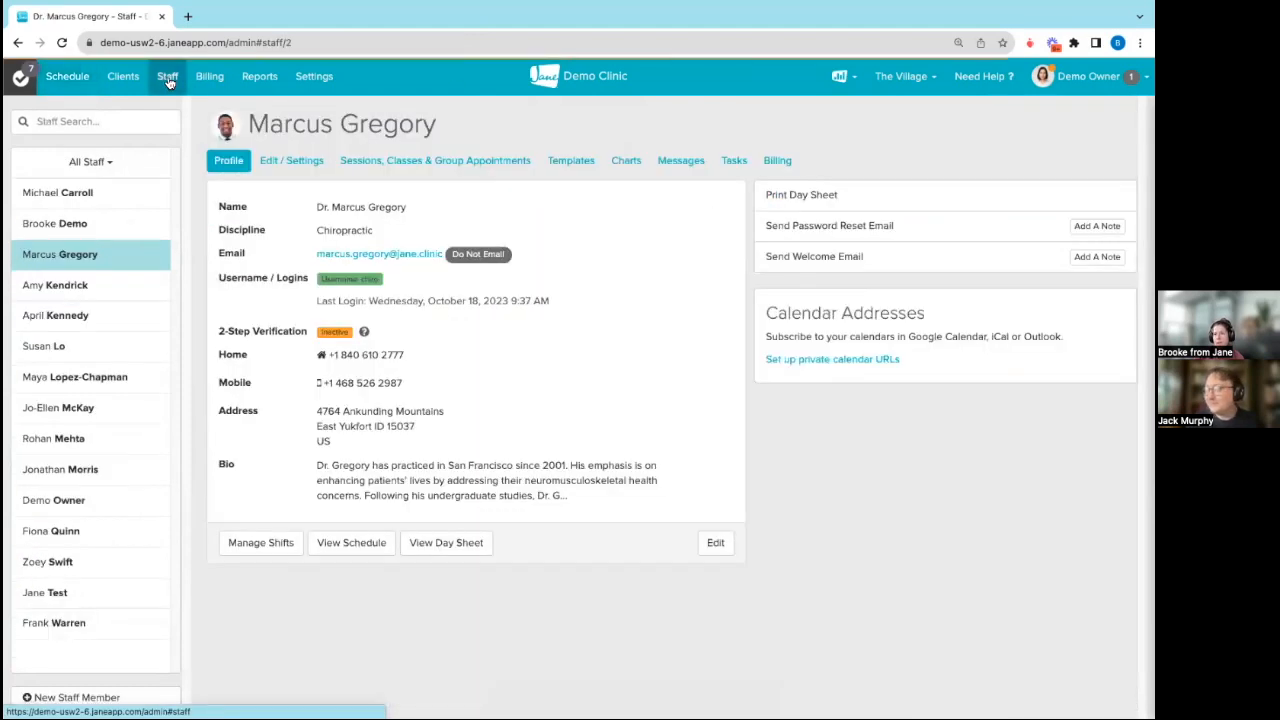
pyautogui.click(57, 225)
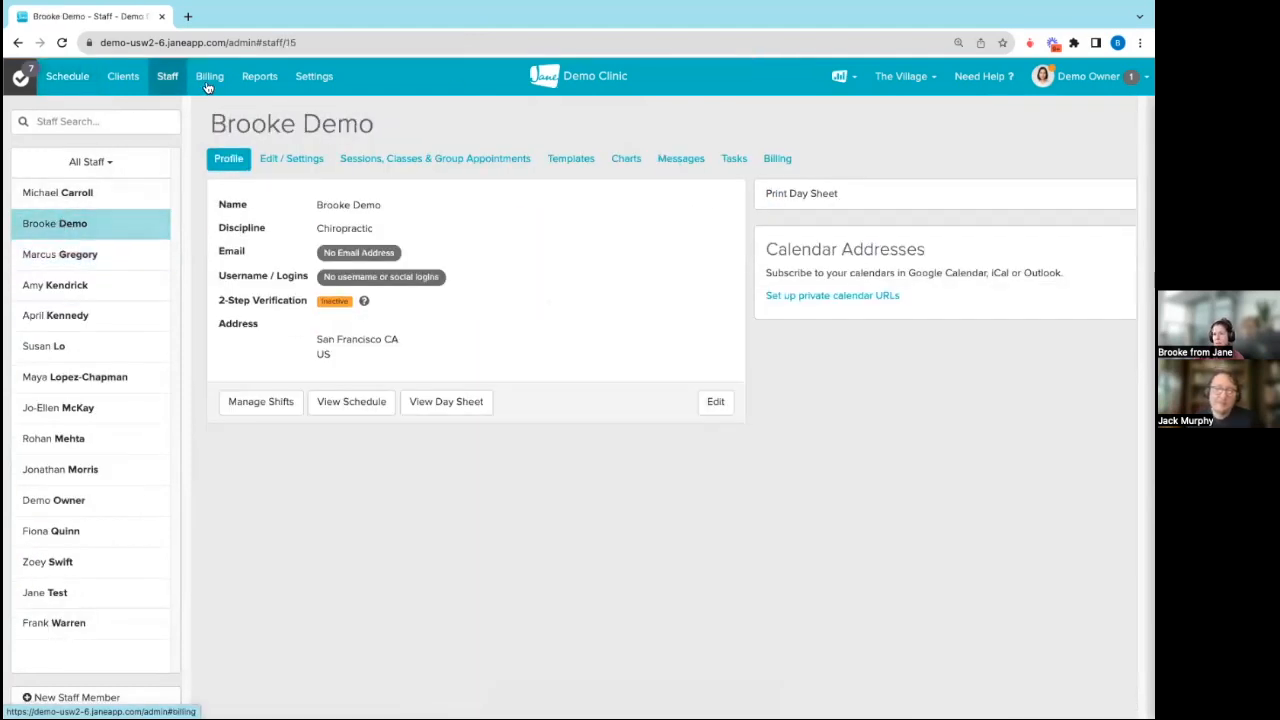
pyautogui.click(777, 160)
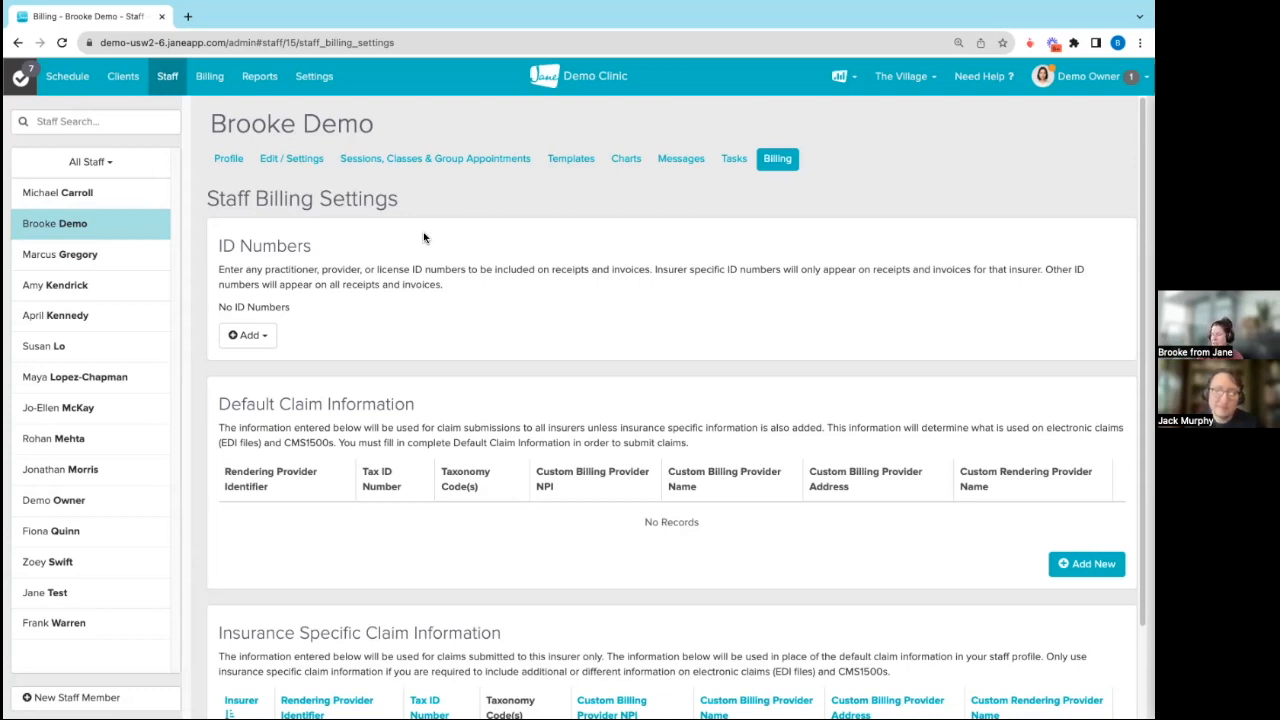
pyautogui.click(242, 337)
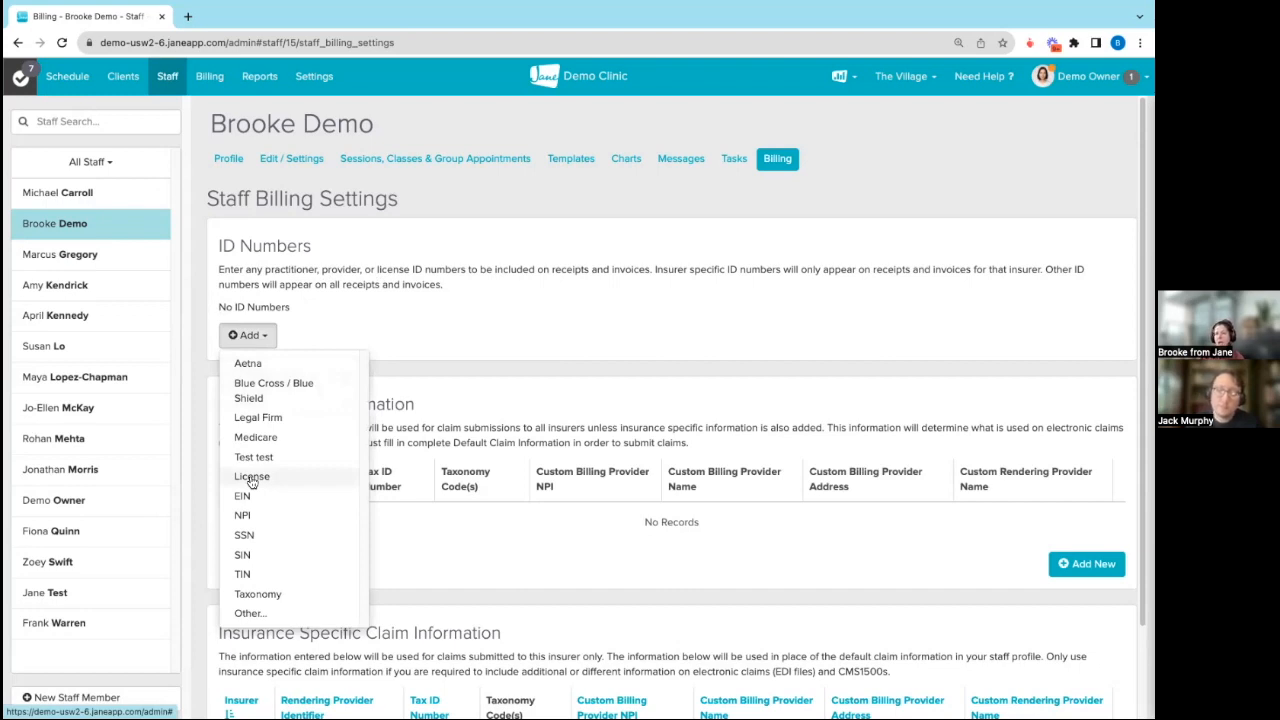
pyautogui.click(435, 376)
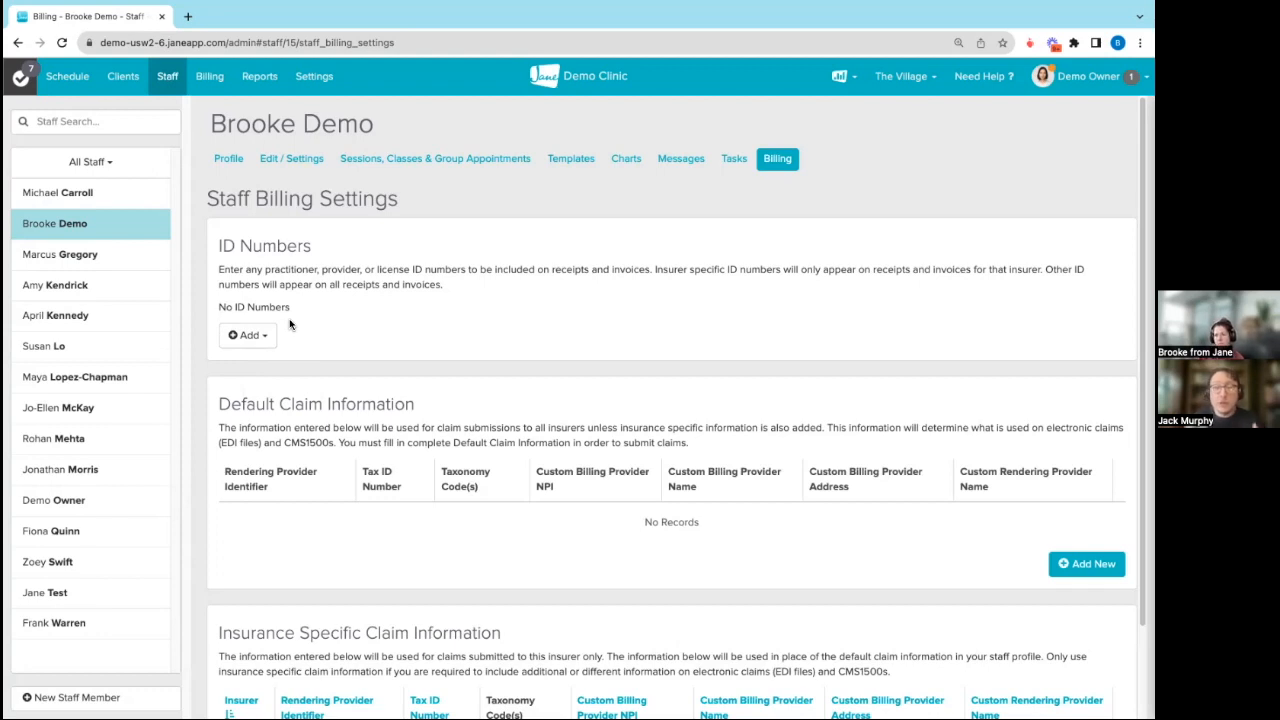
# Step: Try setting the opening time to 6 in the clinic's schedule settings, and leave the page without saving
pyautogui.click(67, 78)
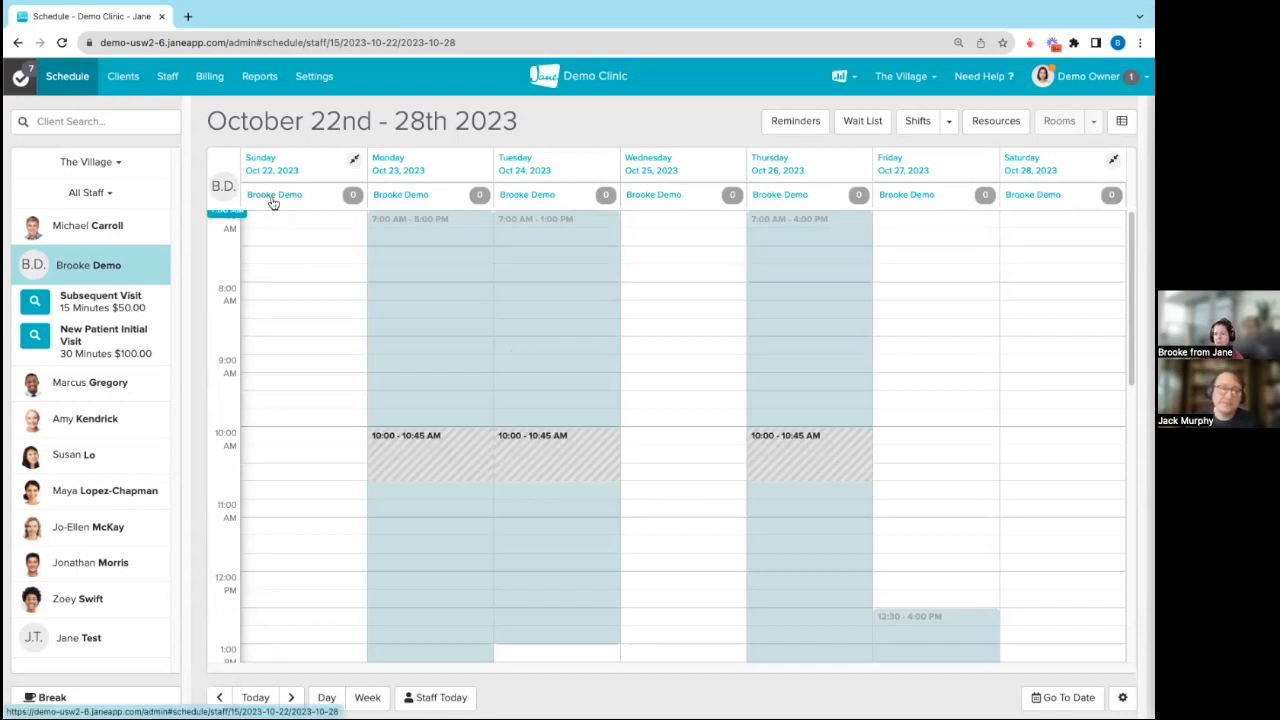
pyautogui.click(314, 80)
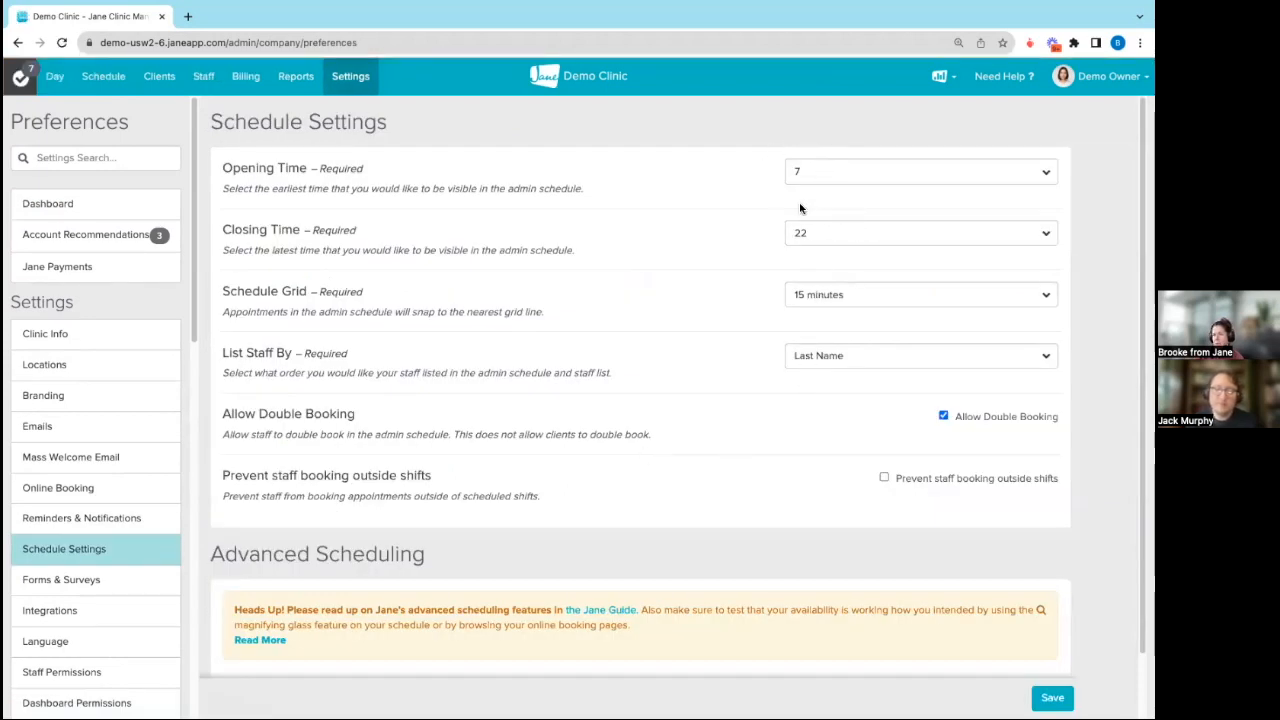
pyautogui.click(825, 171)
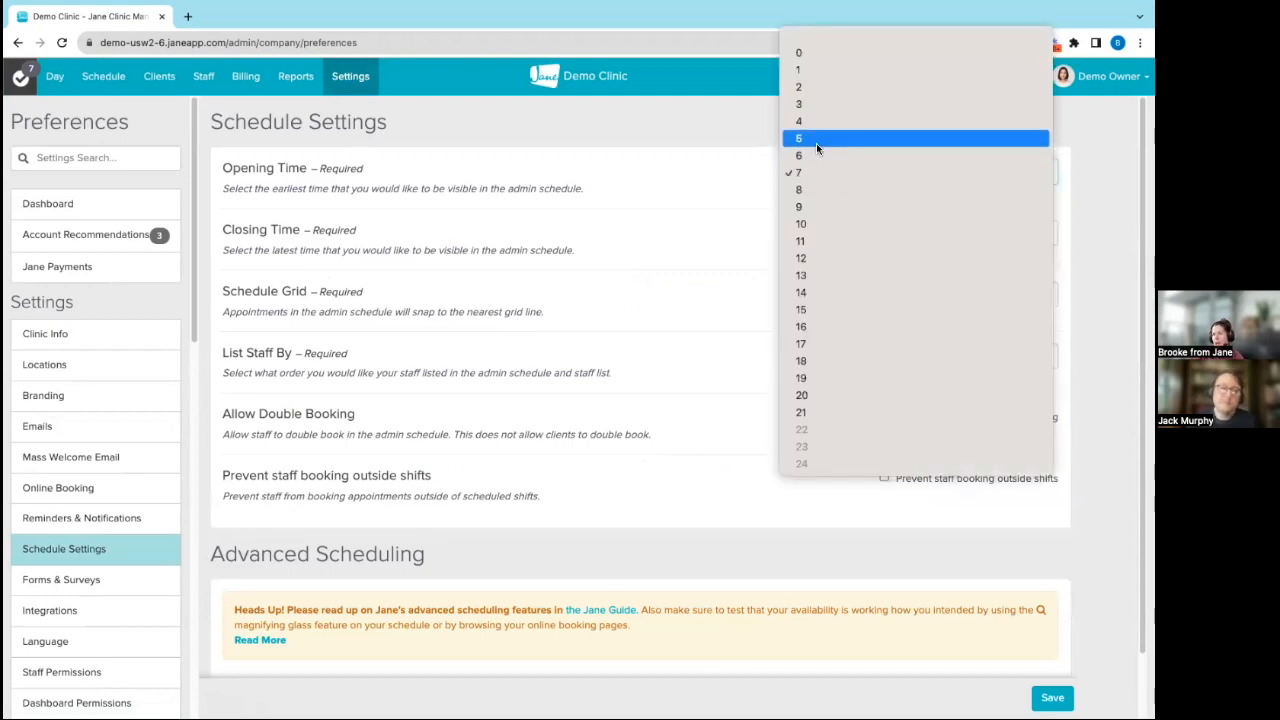
pyautogui.click(814, 156)
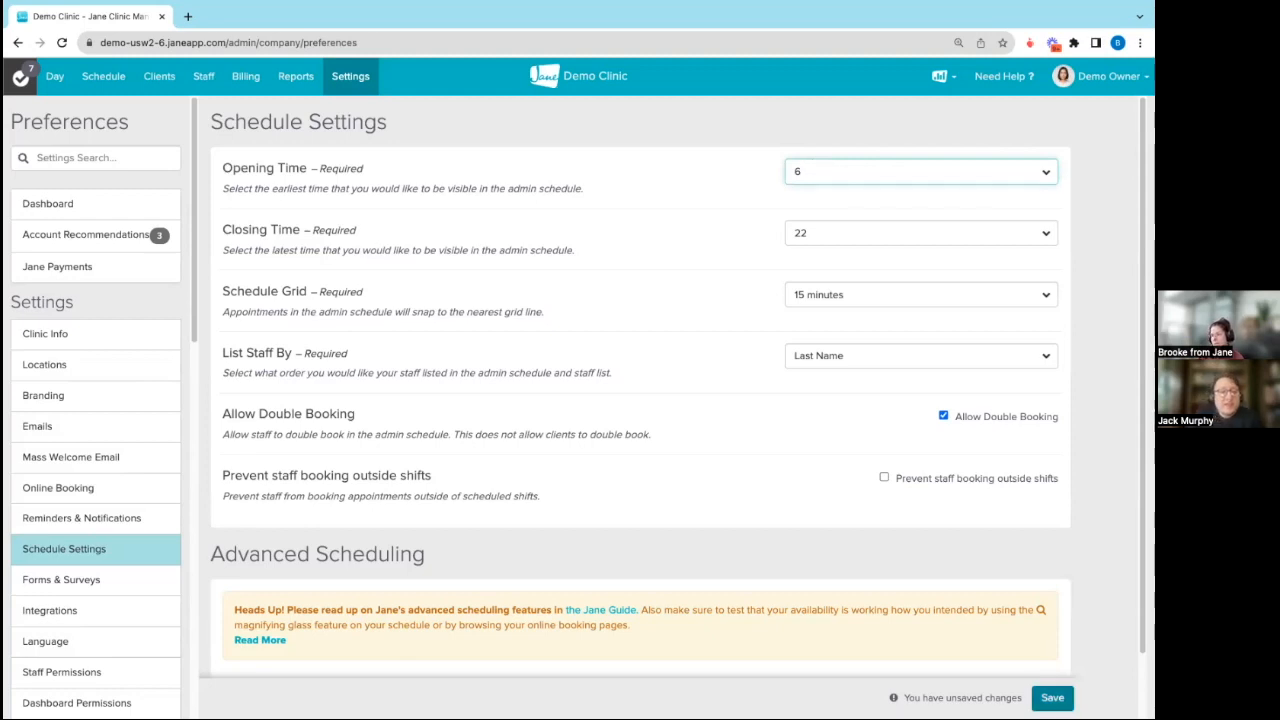
pyautogui.scroll(-1, 950, 609)
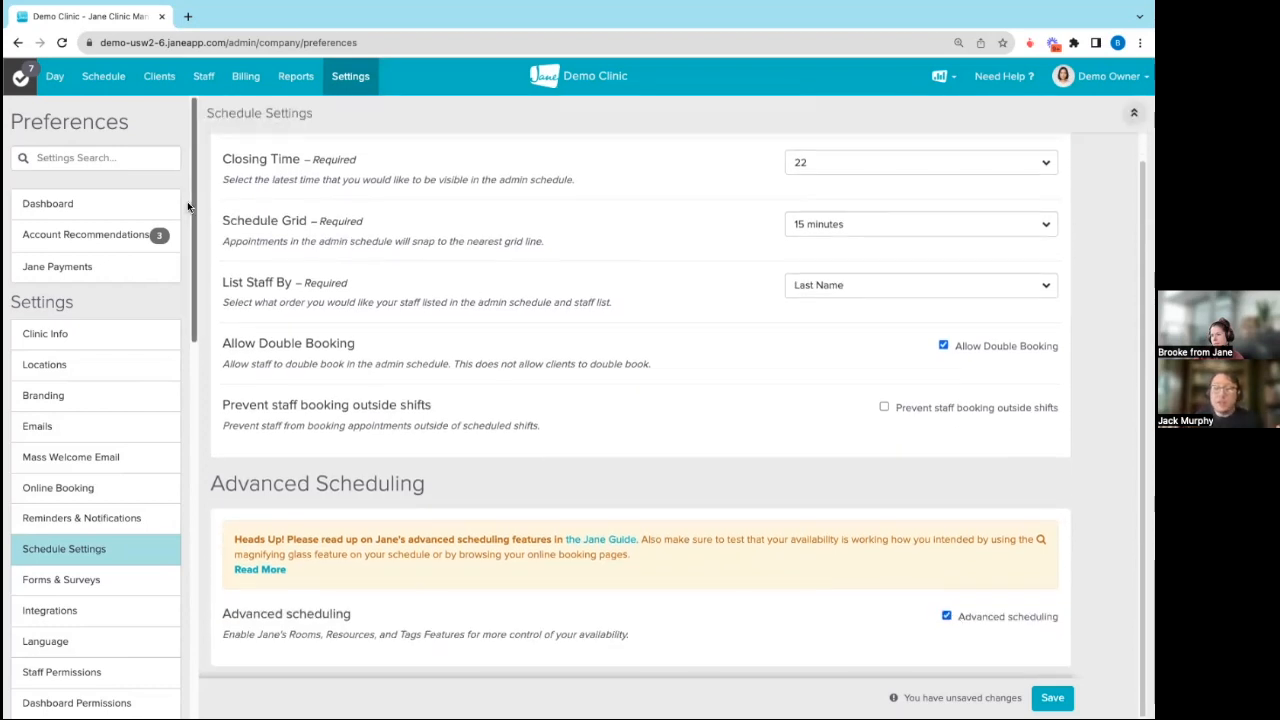
pyautogui.click(88, 80)
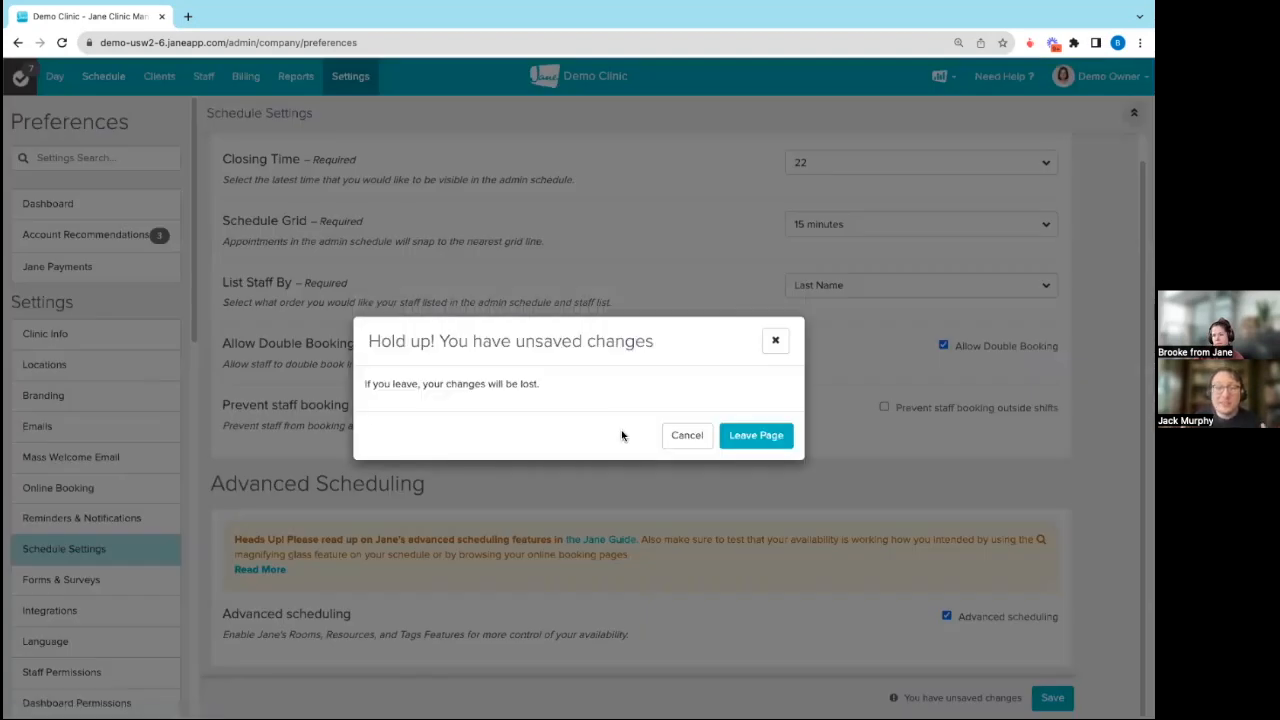
pyautogui.click(755, 437)
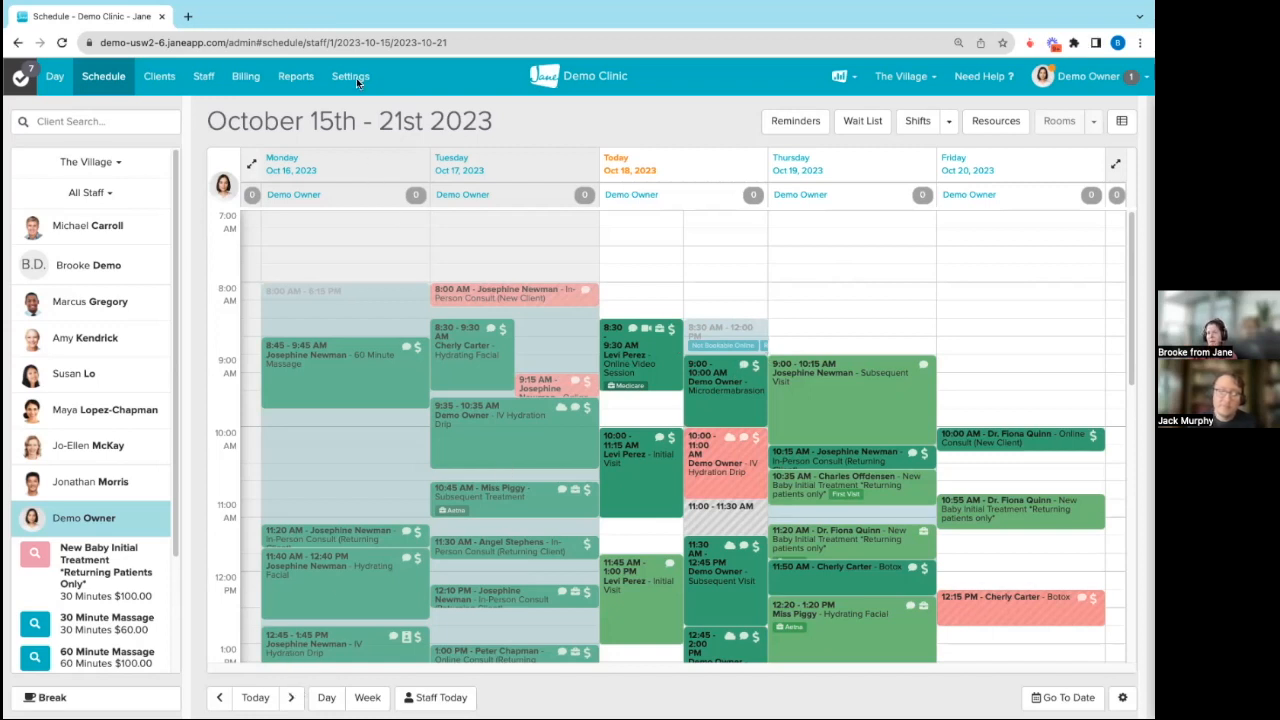
# Step: Open the new chiropractic staff member's online booking settings for review
pyautogui.click(203, 77)
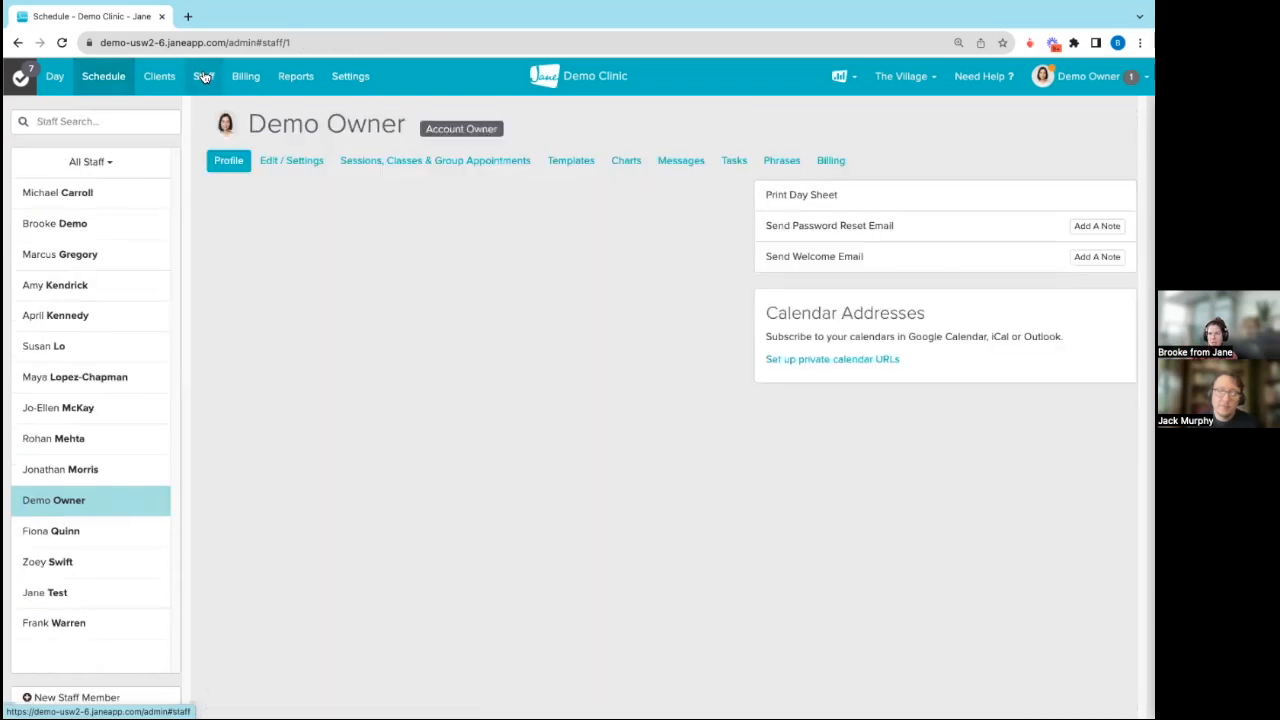
pyautogui.click(148, 226)
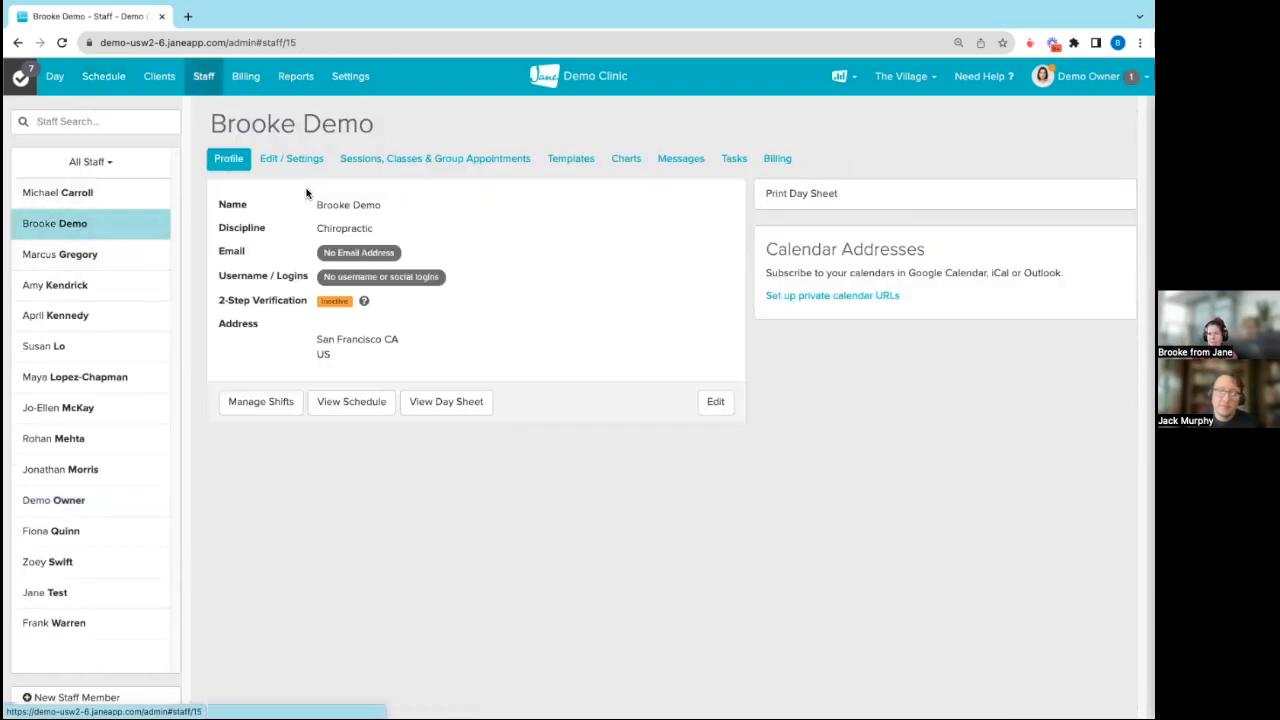
pyautogui.click(306, 161)
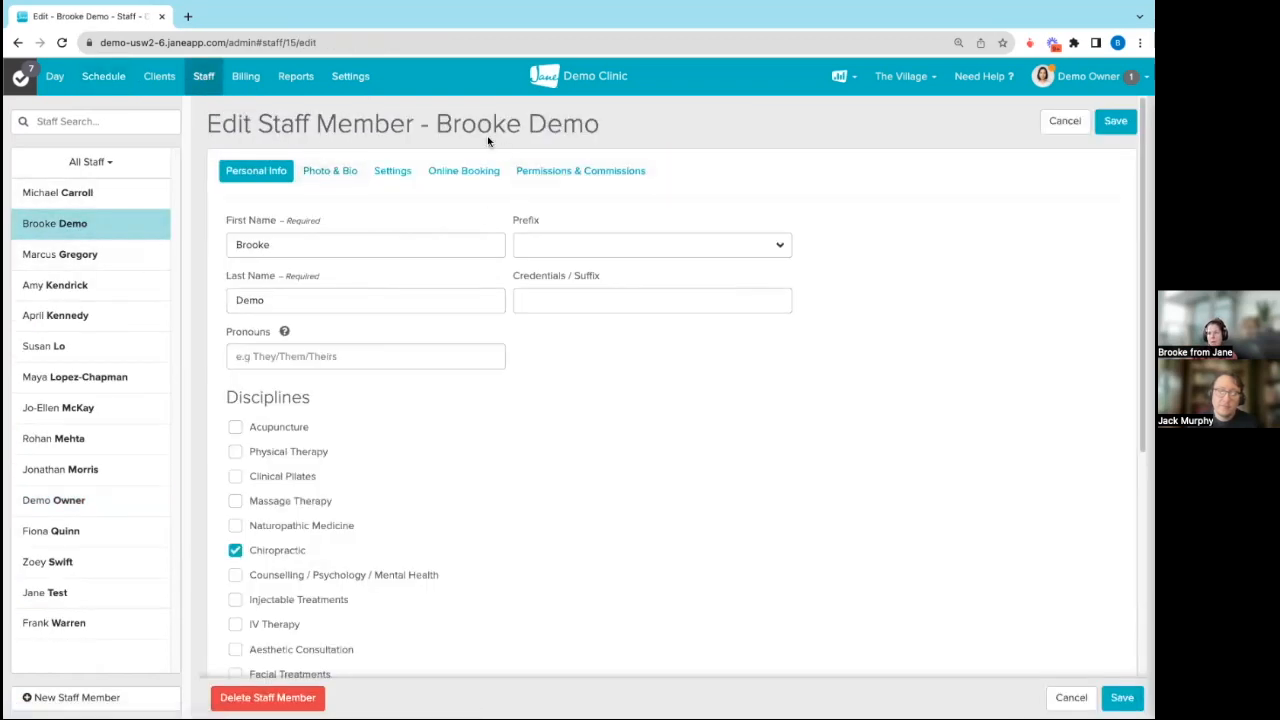
pyautogui.click(446, 170)
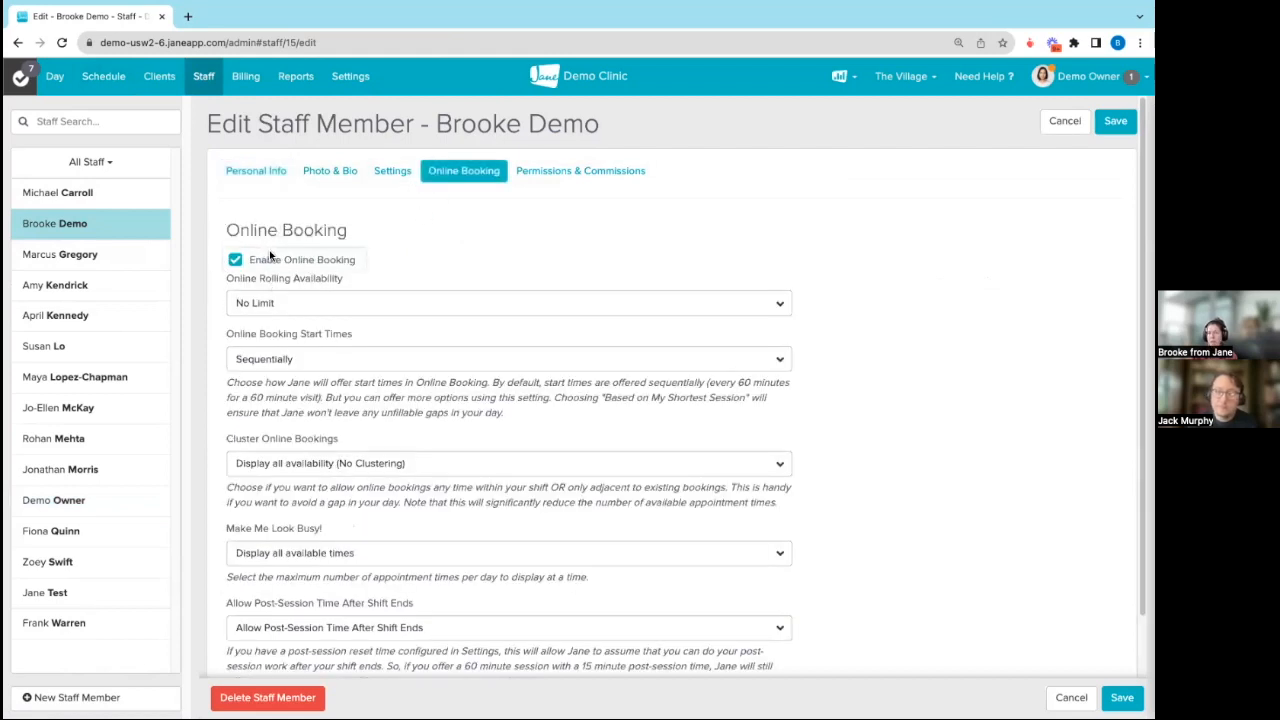
# Step: Open the clinic-wide online booking settings and view the Online Booking Policy options without changing the policy
pyautogui.click(345, 78)
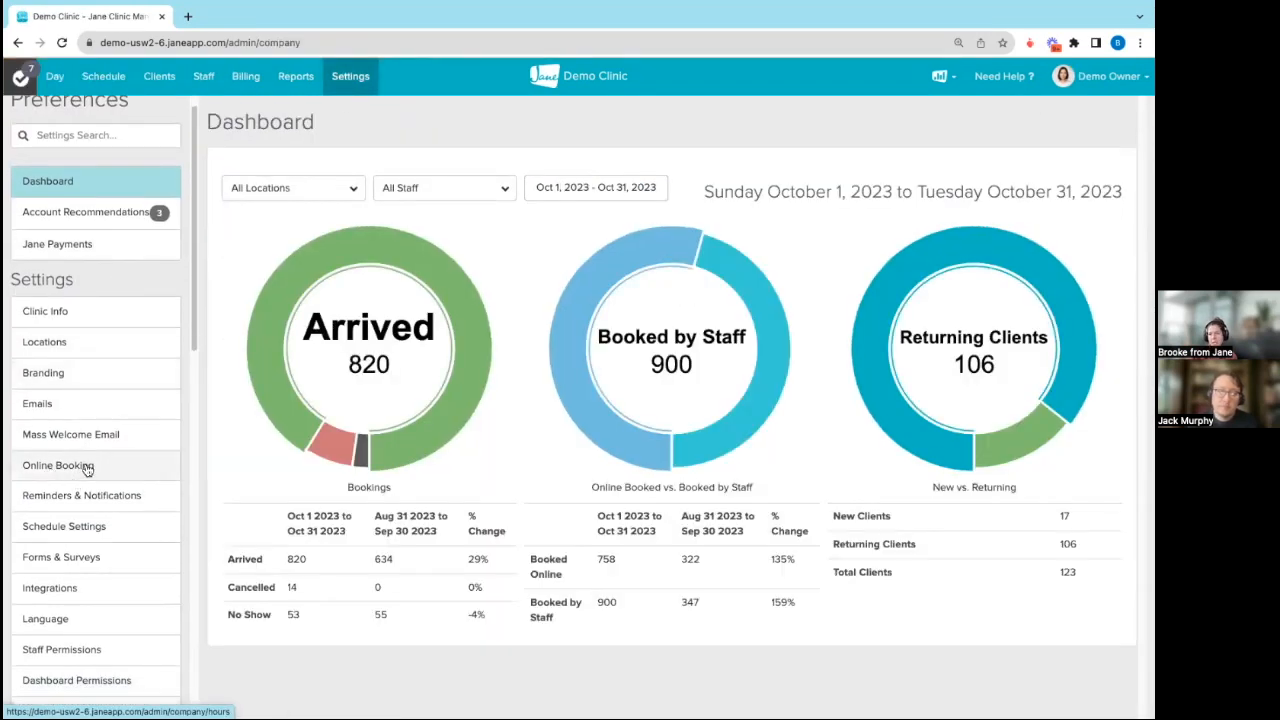
pyautogui.click(37, 470)
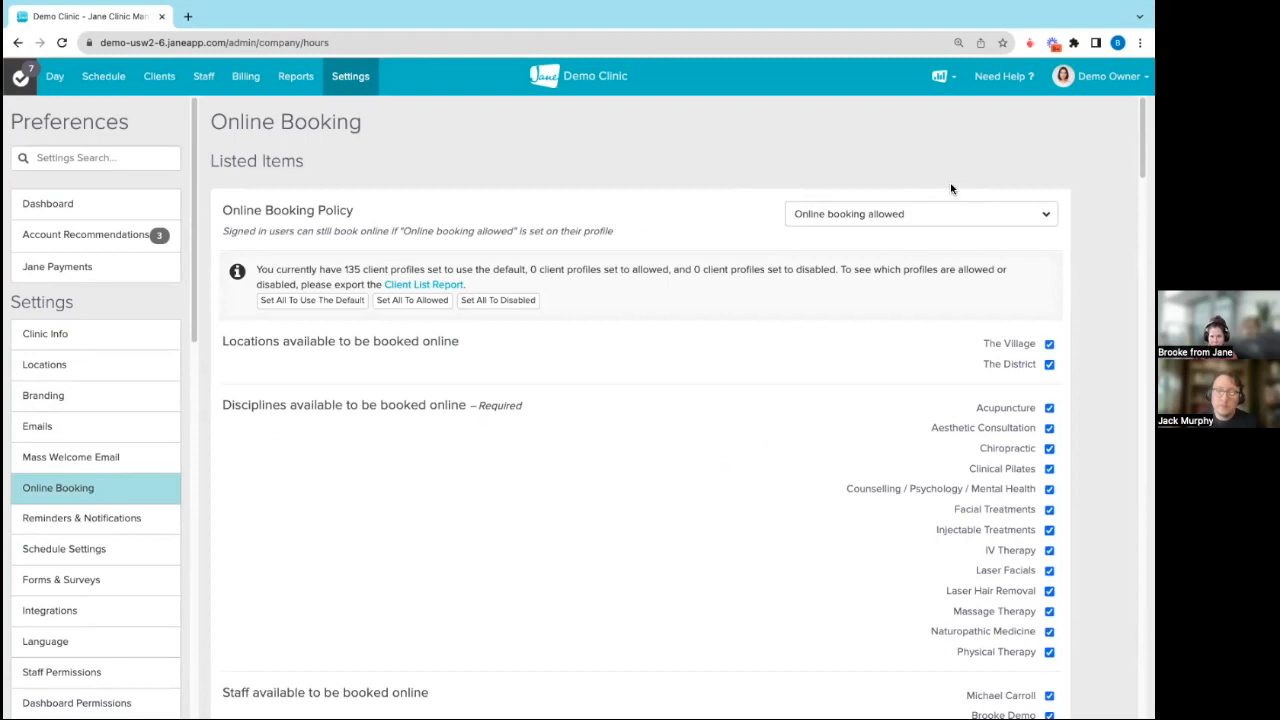
pyautogui.click(910, 217)
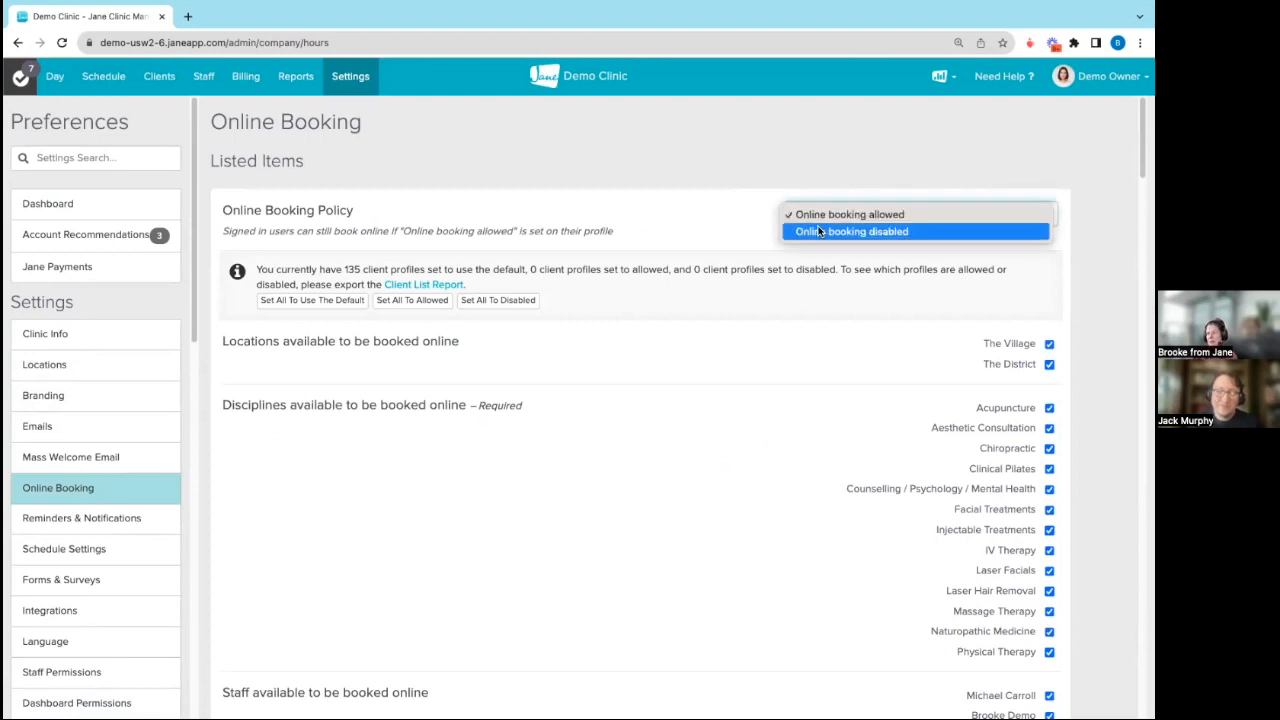
pyautogui.click(694, 209)
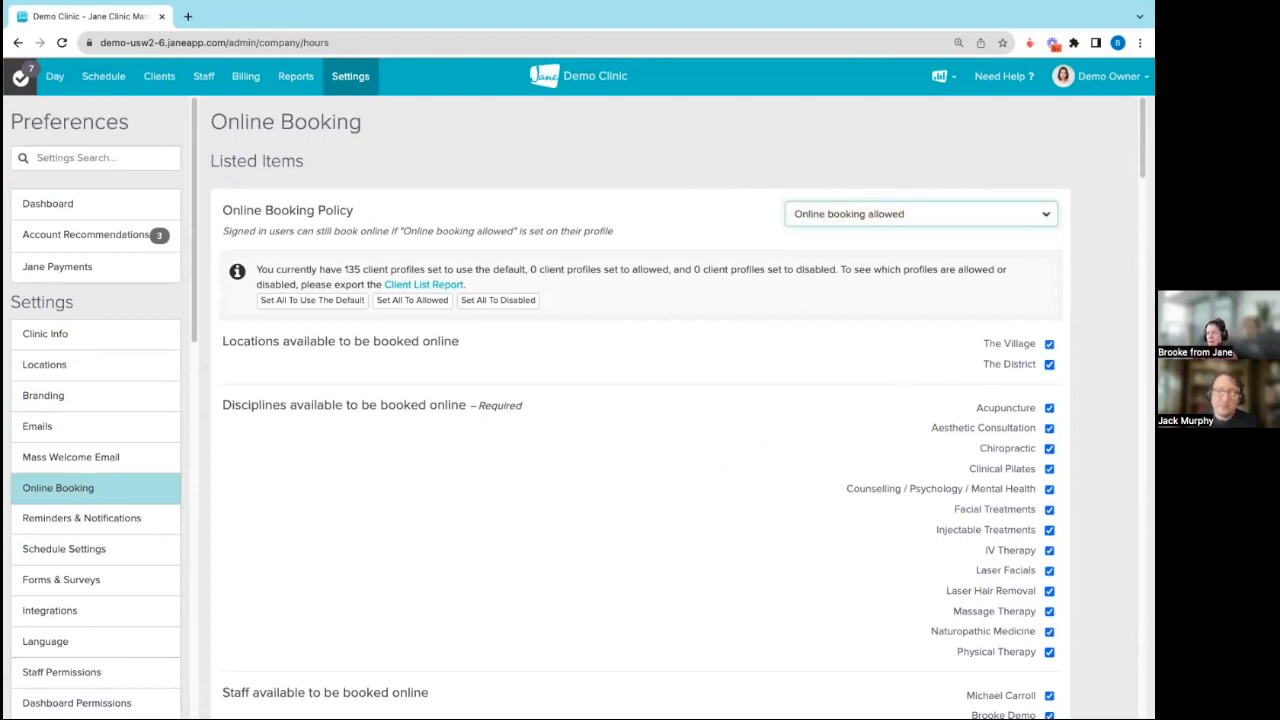
# Step: Try turning off online booking for The Village and The District, and re-enable both locations
pyautogui.click(1049, 344)
pyautogui.click(1049, 364)
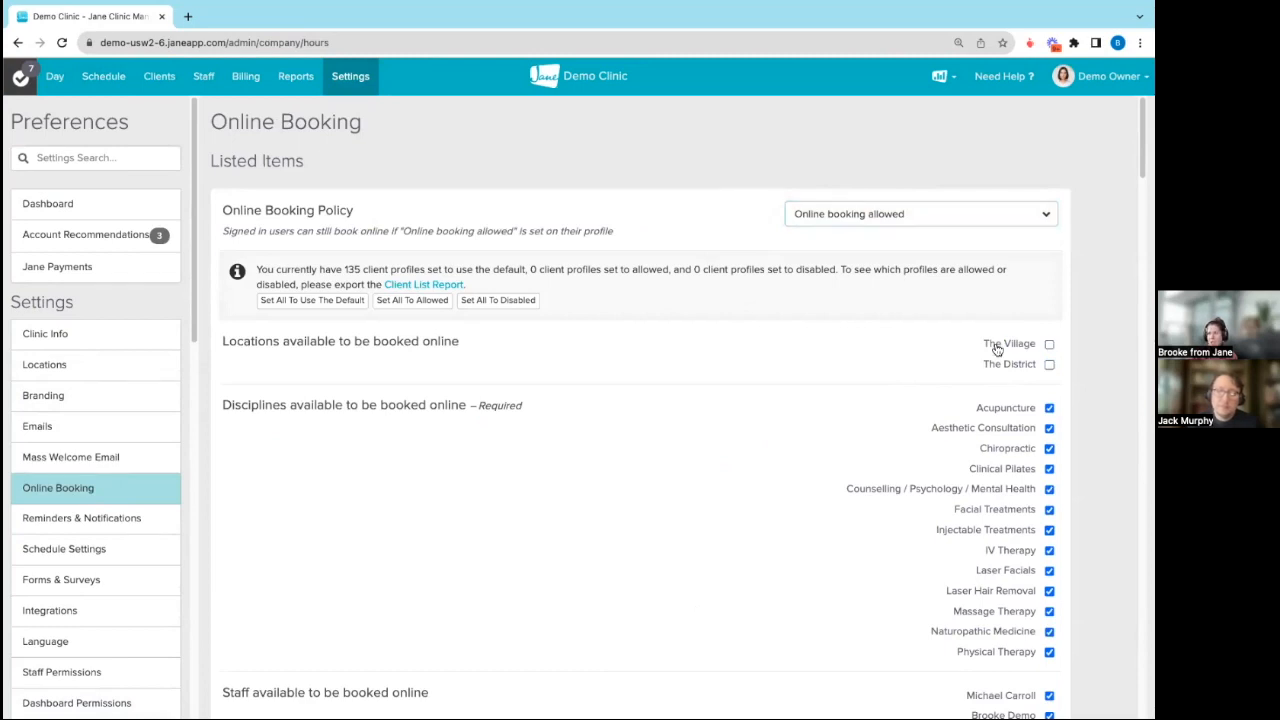
pyautogui.scroll(-2, 996, 348)
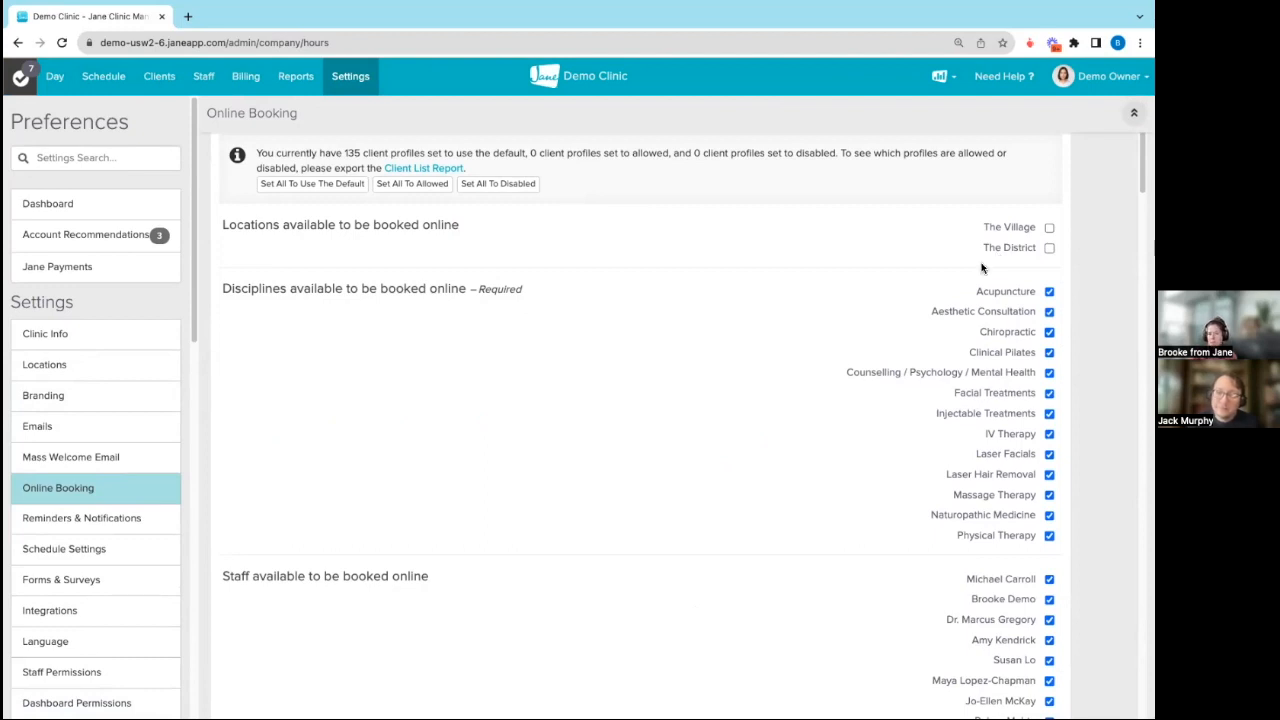
pyautogui.click(1049, 228)
pyautogui.click(1049, 248)
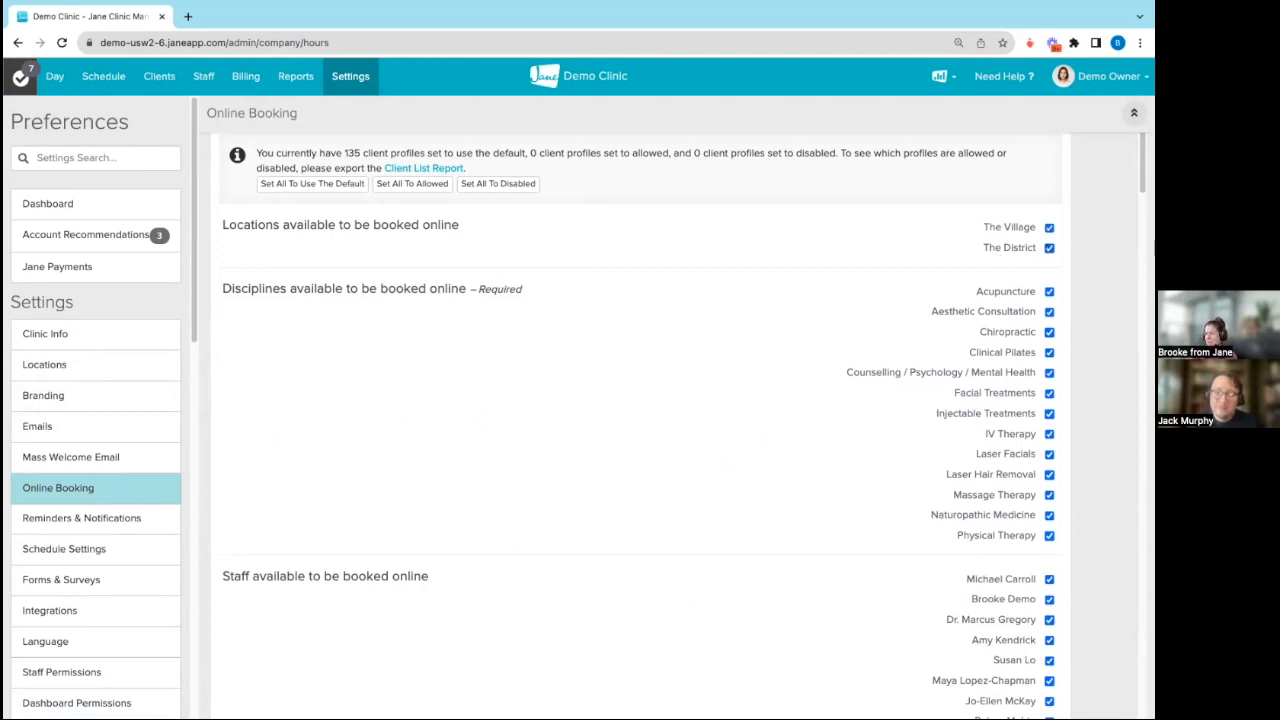
# Step: Try removing the new chiropractic staff member from the staff available to be booked online
pyautogui.scroll(-1, 1010, 565)
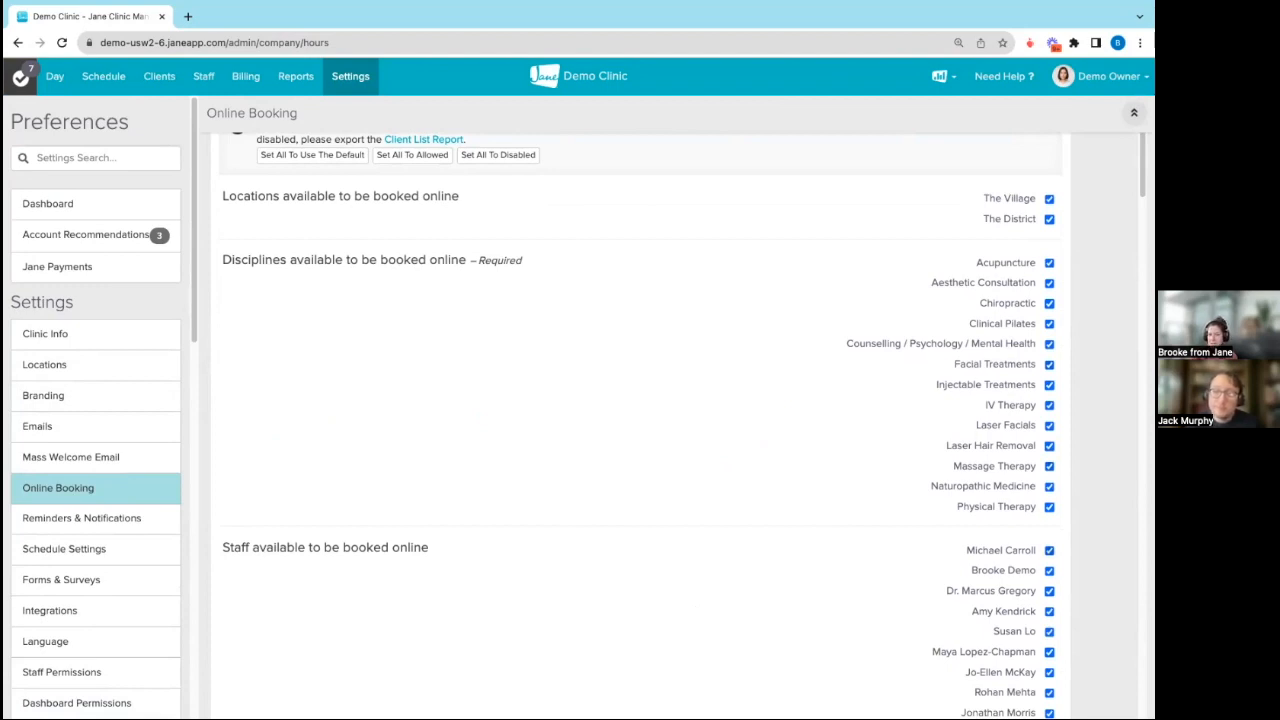
pyautogui.scroll(-3, 993, 439)
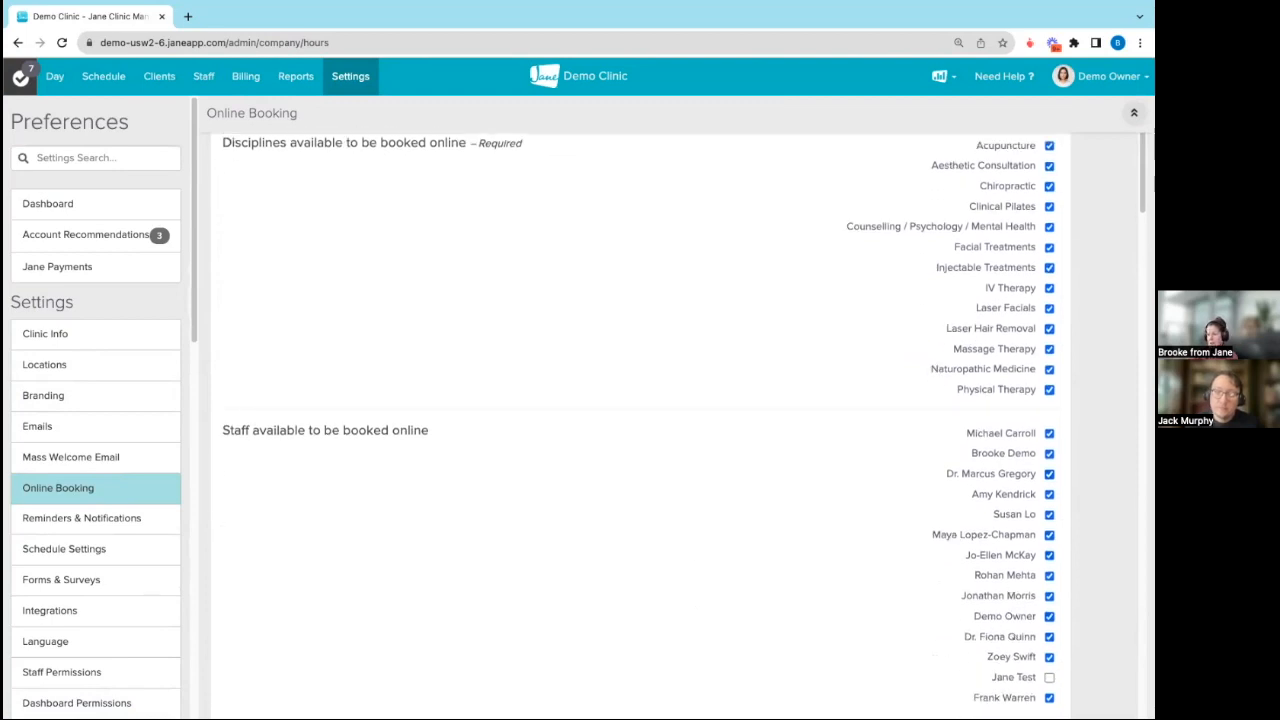
pyautogui.click(1049, 453)
pyautogui.scroll(-3, 1020, 575)
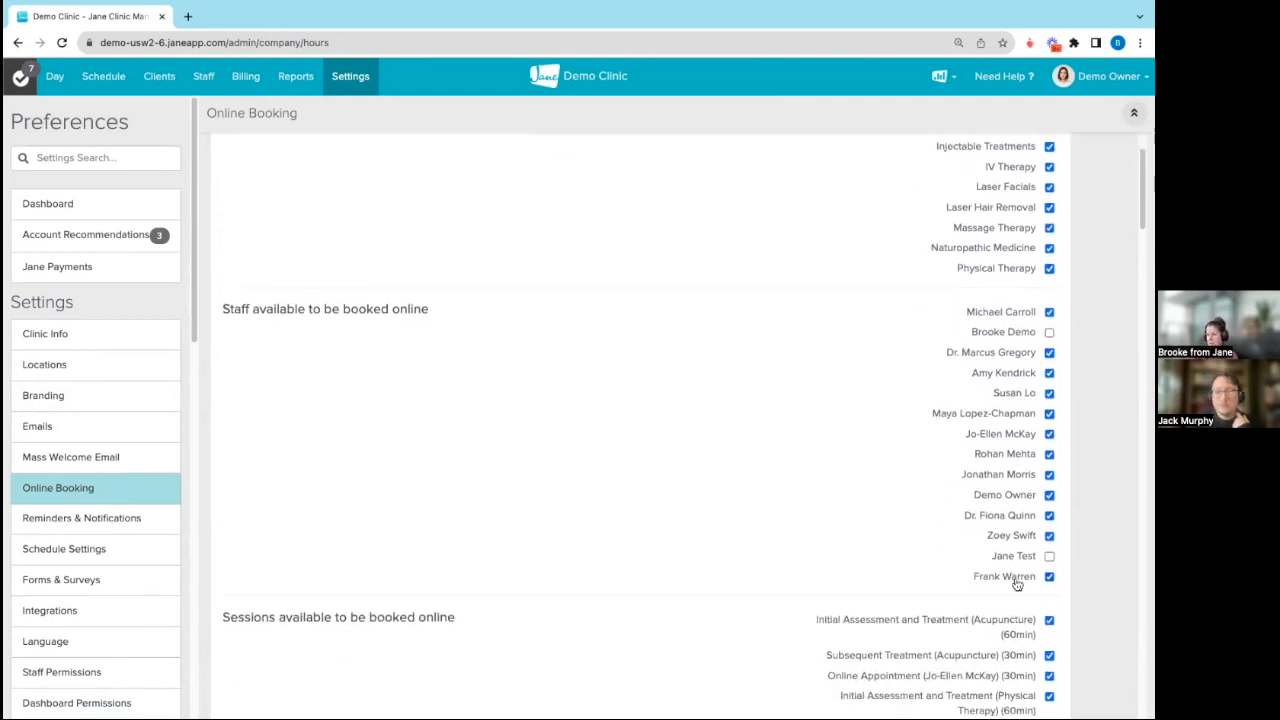
# Step: Examine the sessions available to be booked online, down to the Pre-payment & Deposits settings
pyautogui.scroll(-3, 1021, 573)
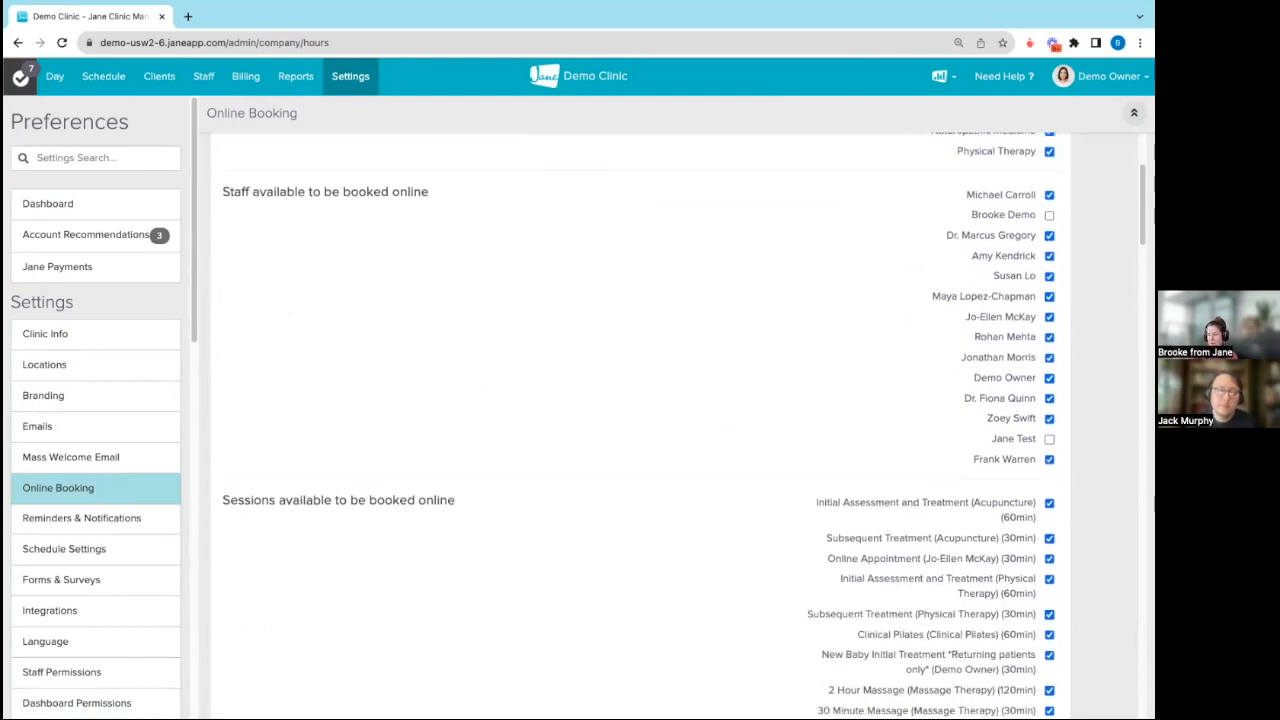
pyautogui.scroll(-5, 684, 425)
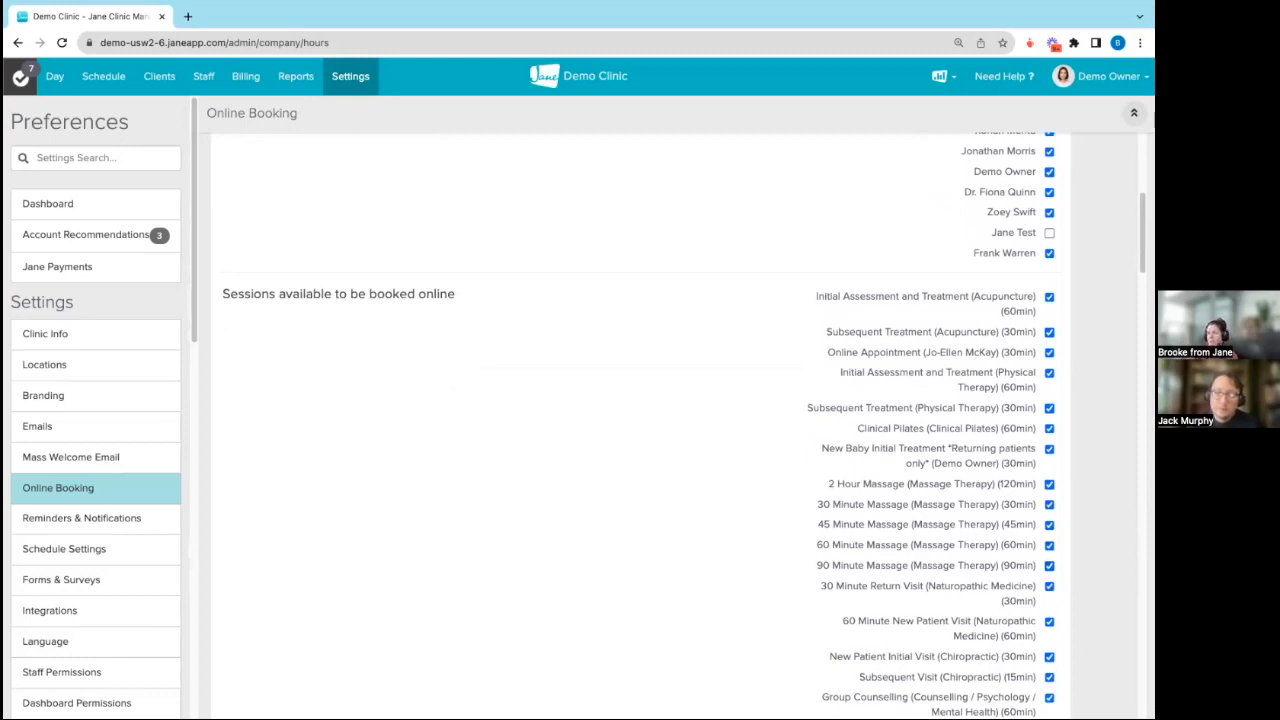
pyautogui.scroll(-4, 639, 426)
pyautogui.scroll(-13, 640, 426)
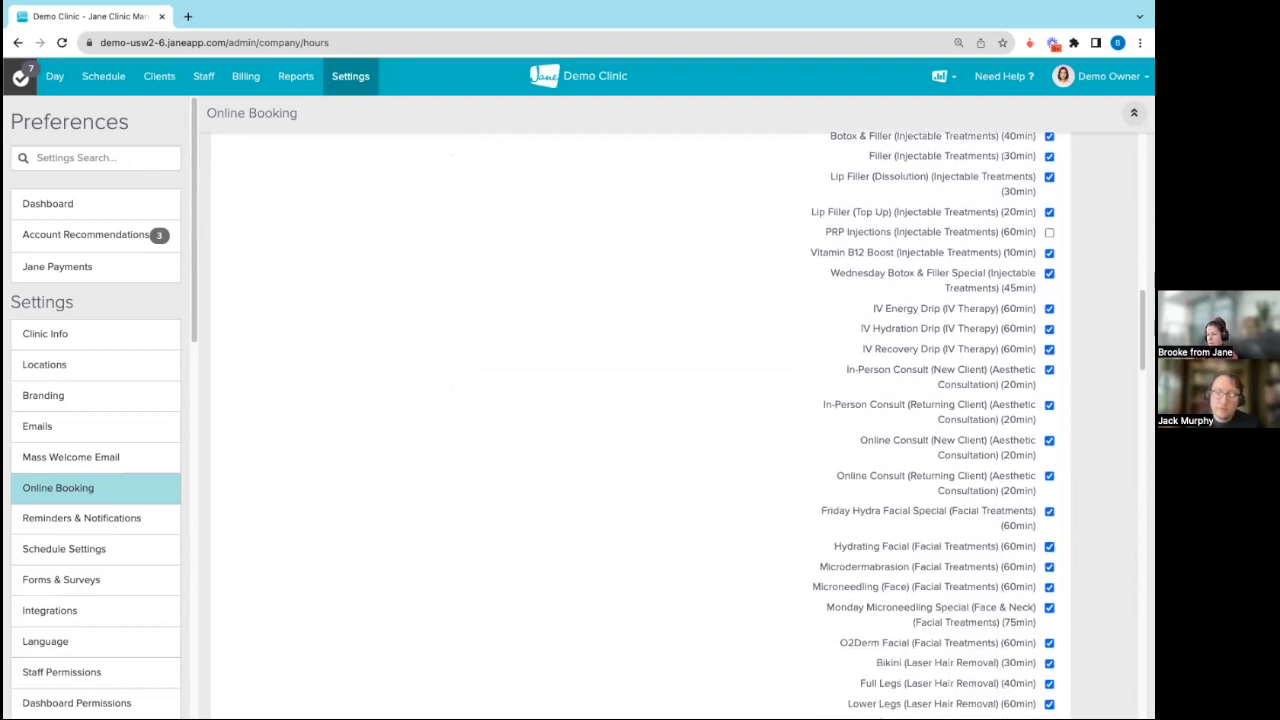
pyautogui.scroll(-1, 640, 426)
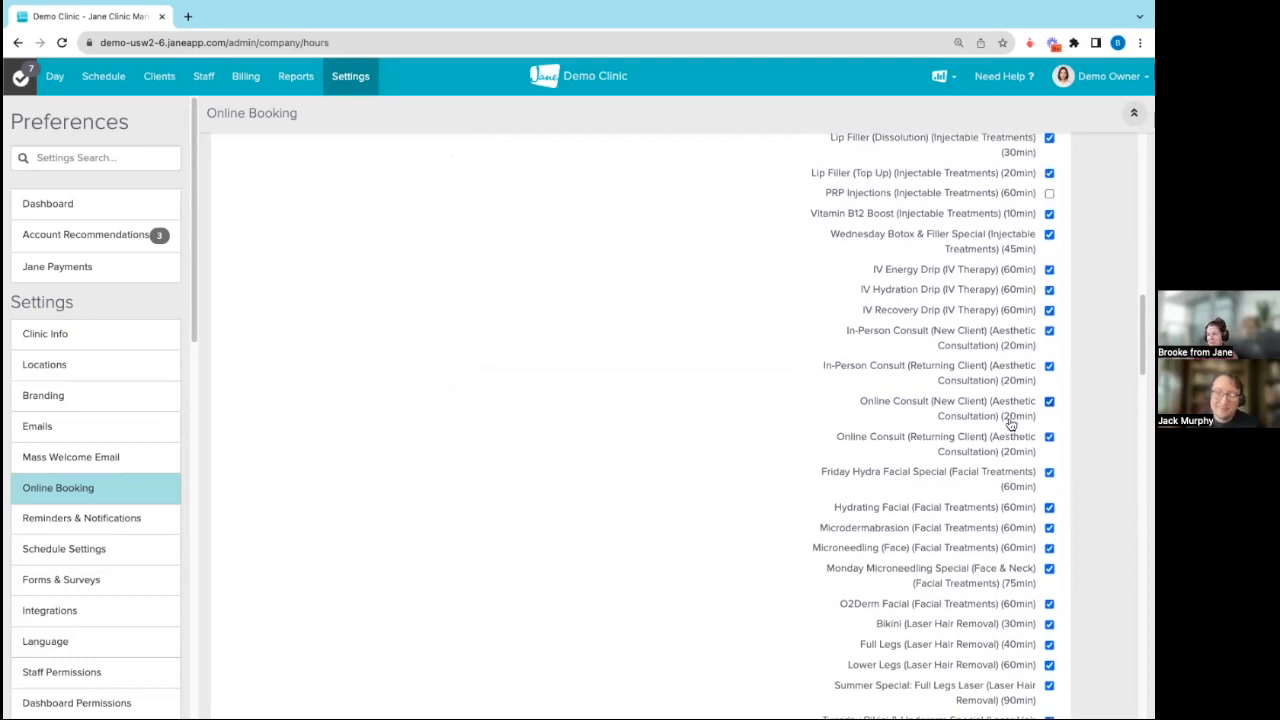
pyautogui.scroll(-1, 885, 489)
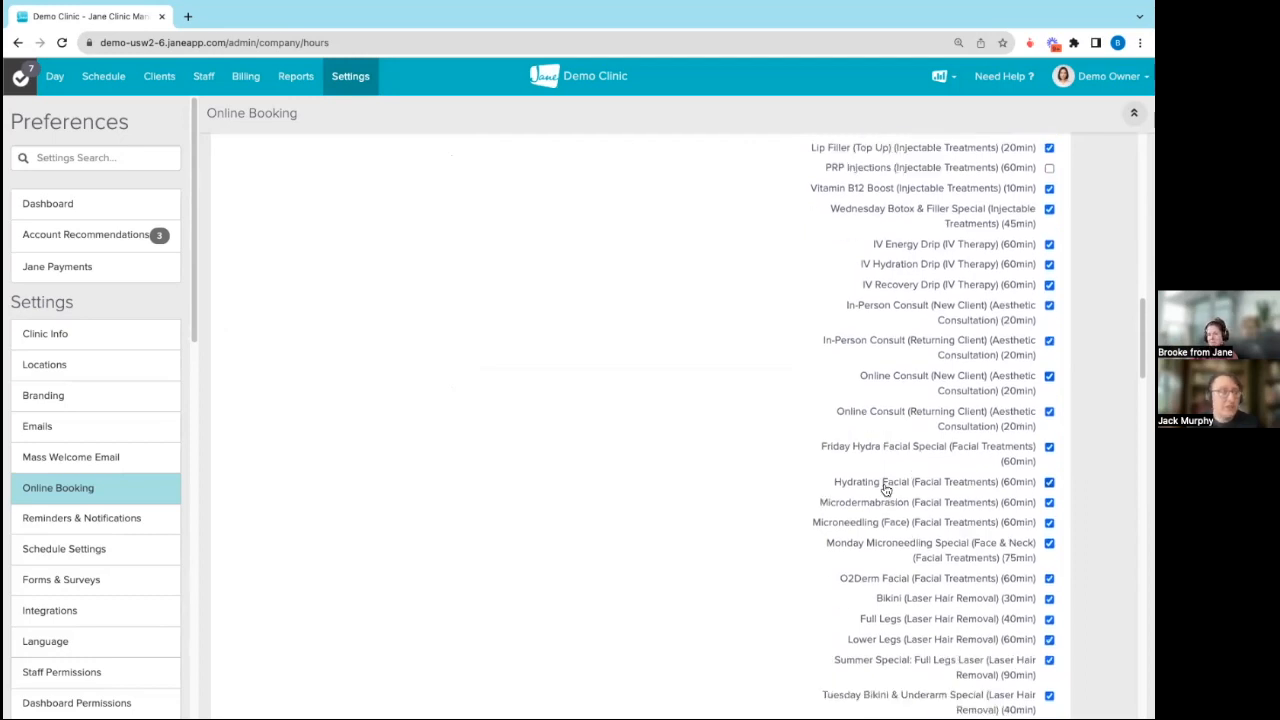
pyautogui.scroll(-5, 885, 489)
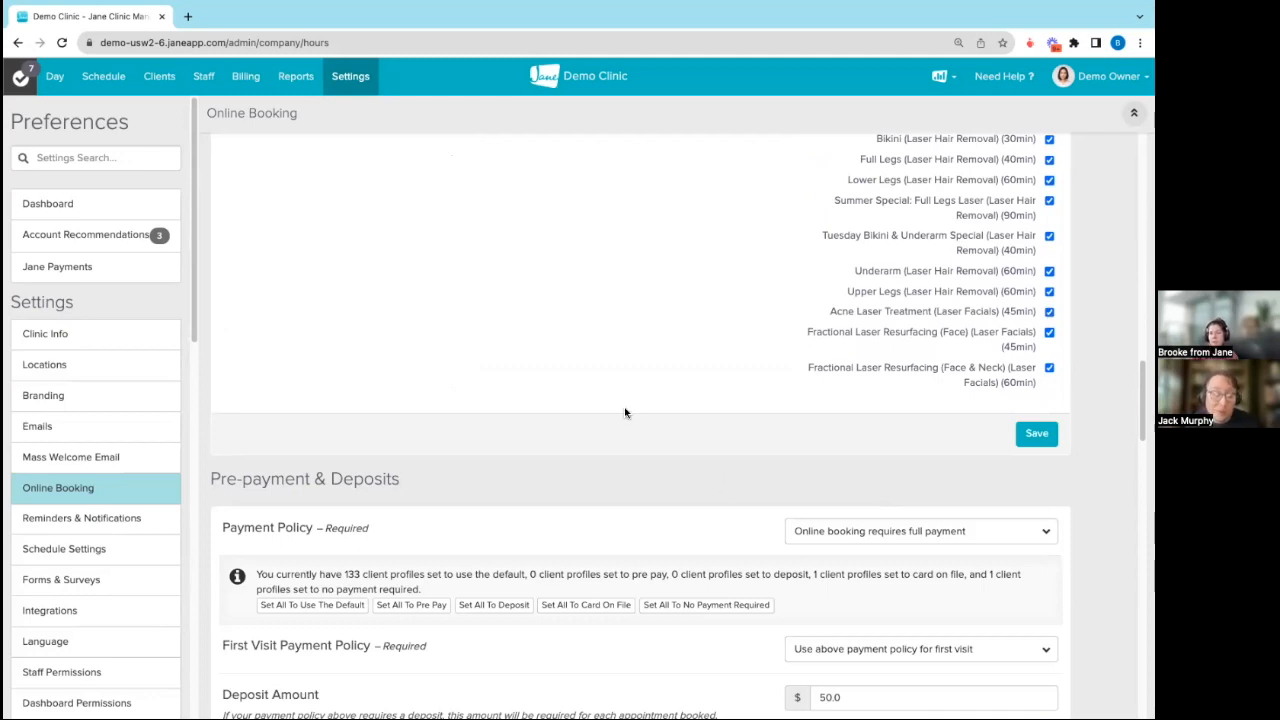
# Step: Leave the online booking settings unsaved and show the new chiropractic staff member's schedule for October 22–28, 2023
pyautogui.click(92, 60)
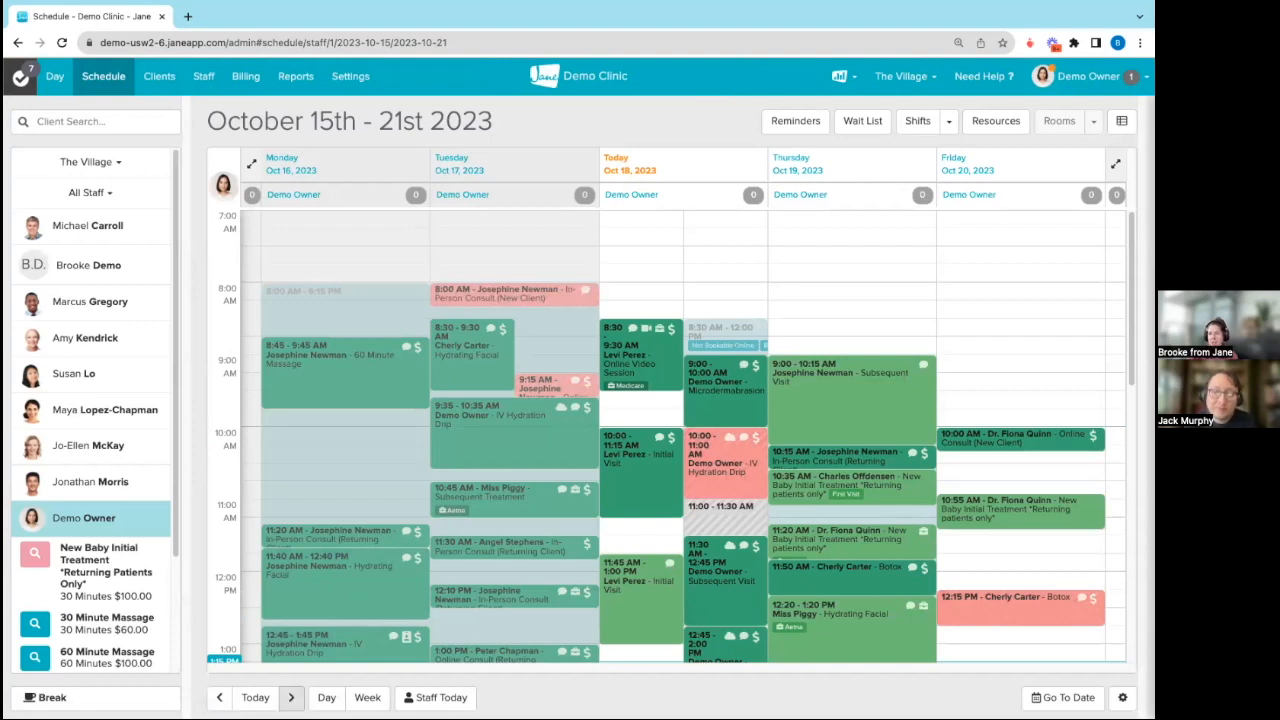
pyautogui.click(291, 697)
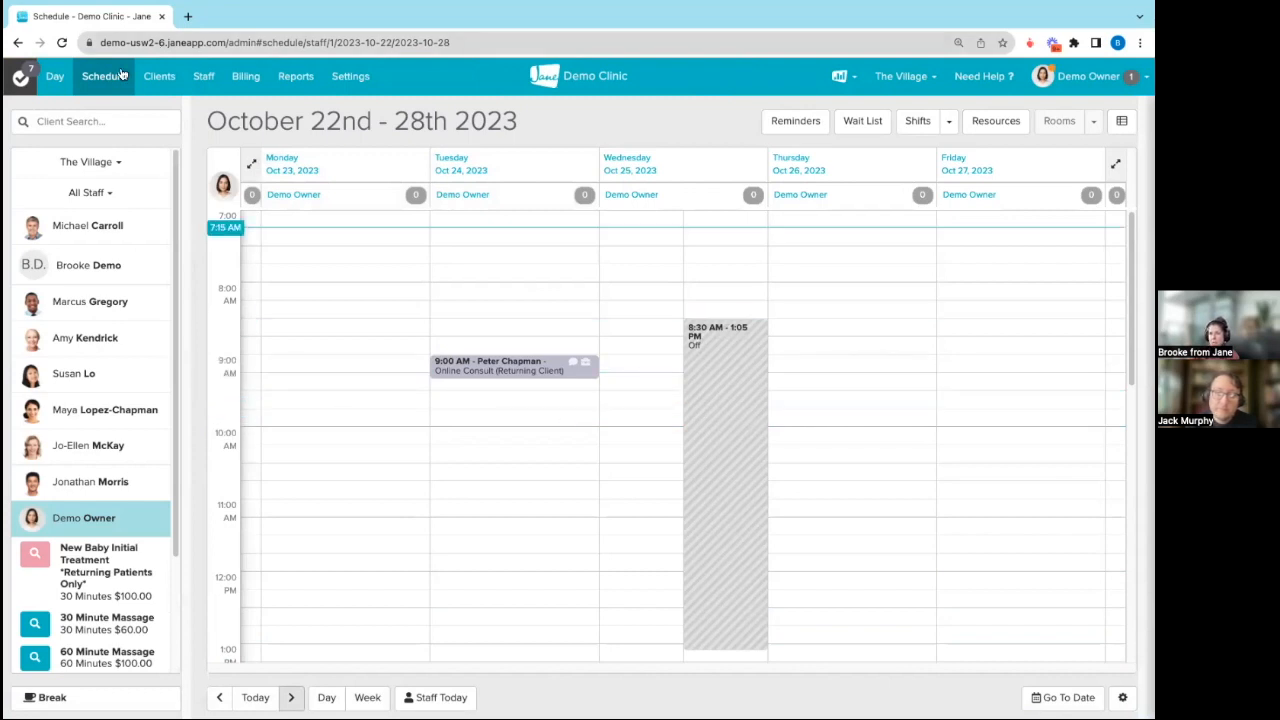
pyautogui.click(82, 264)
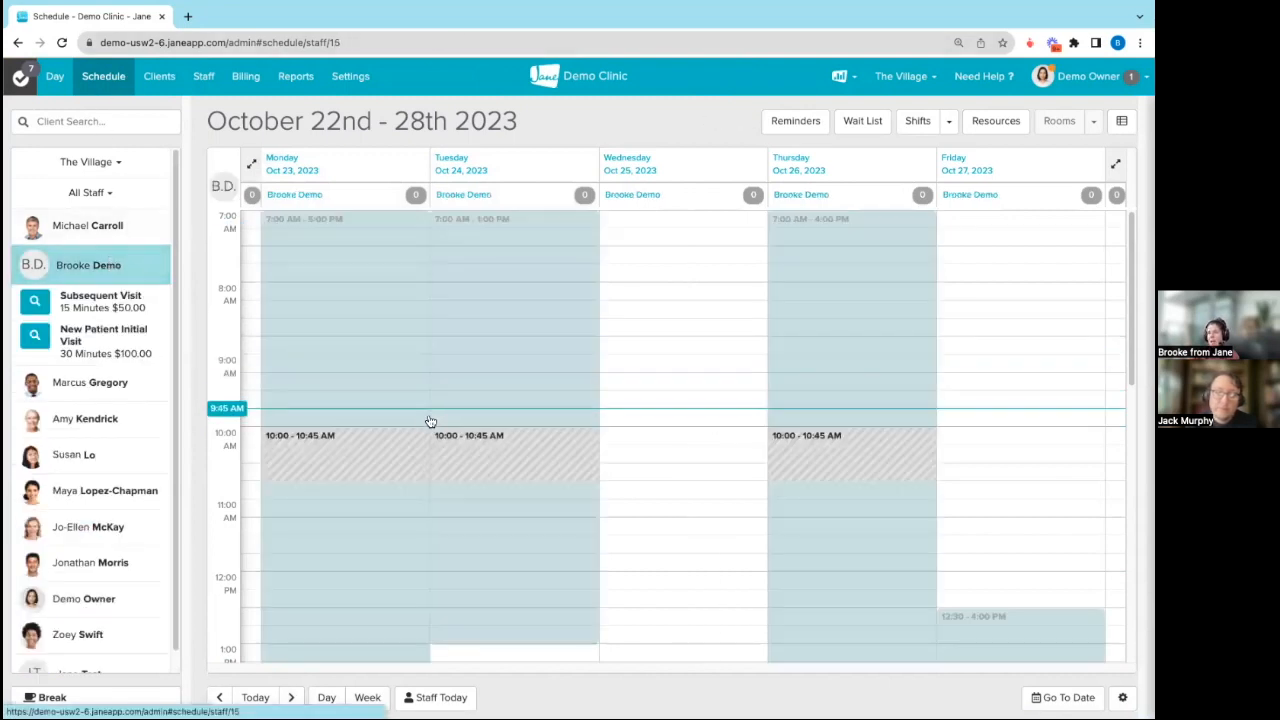
pyautogui.scroll(-3, 957, 543)
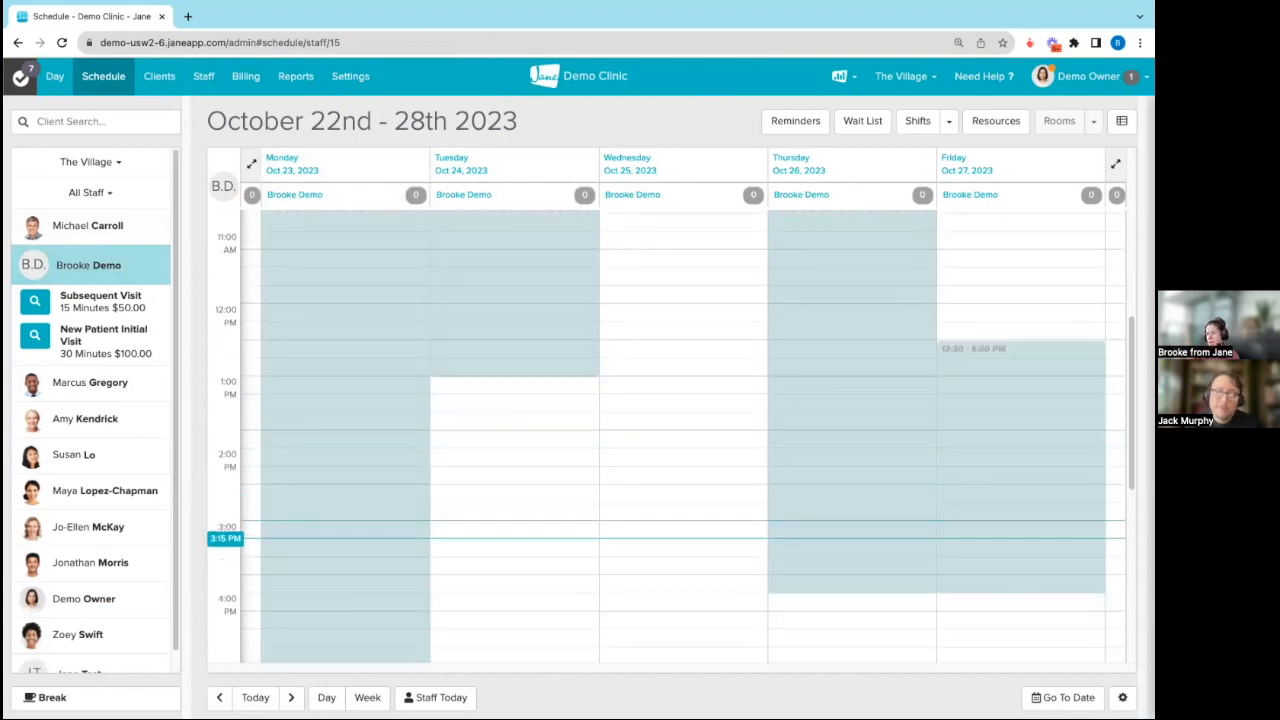
# Step: Review the repeat options for the Friday, October 27 shift without changing it, and leave shift editing
pyautogui.click(922, 128)
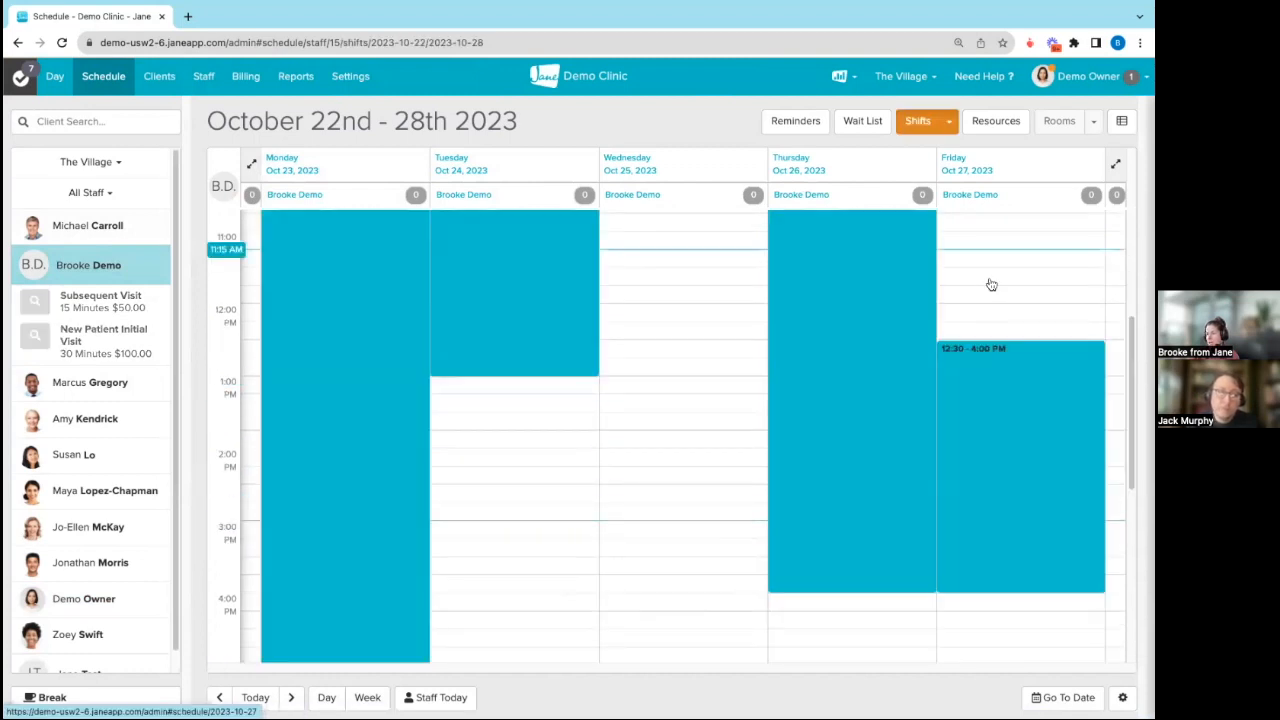
pyautogui.click(1008, 437)
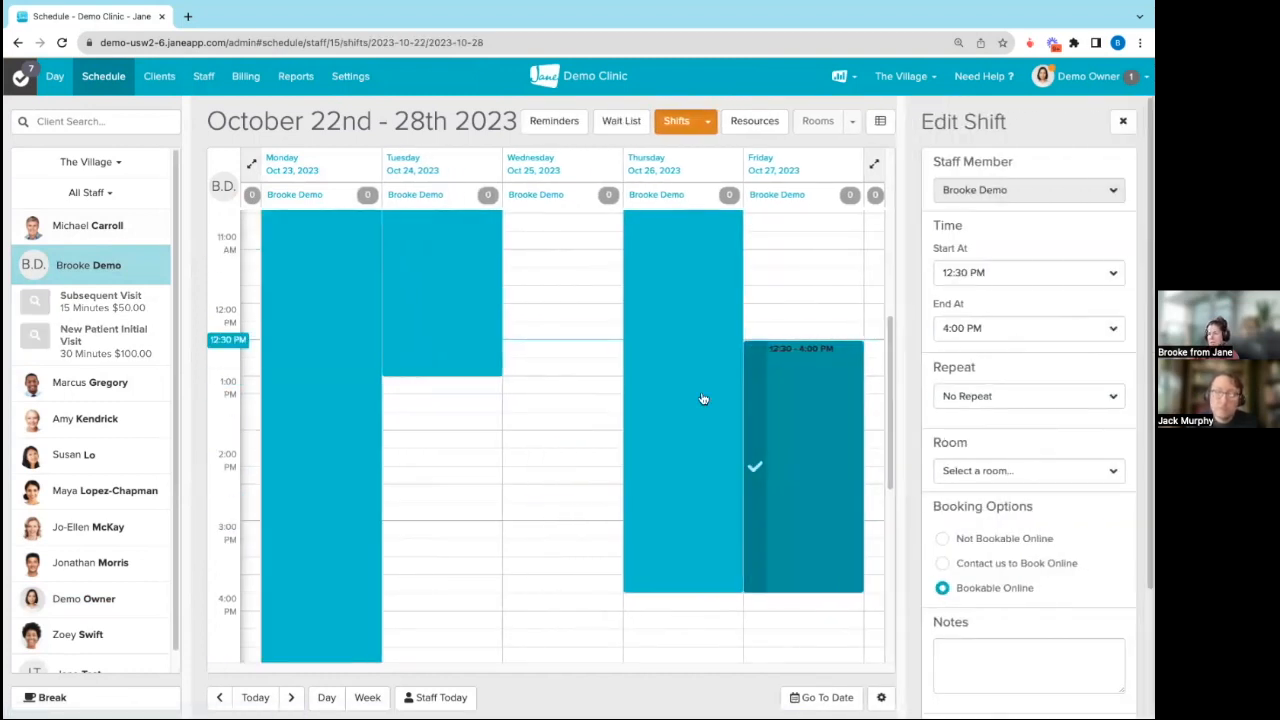
pyautogui.click(985, 397)
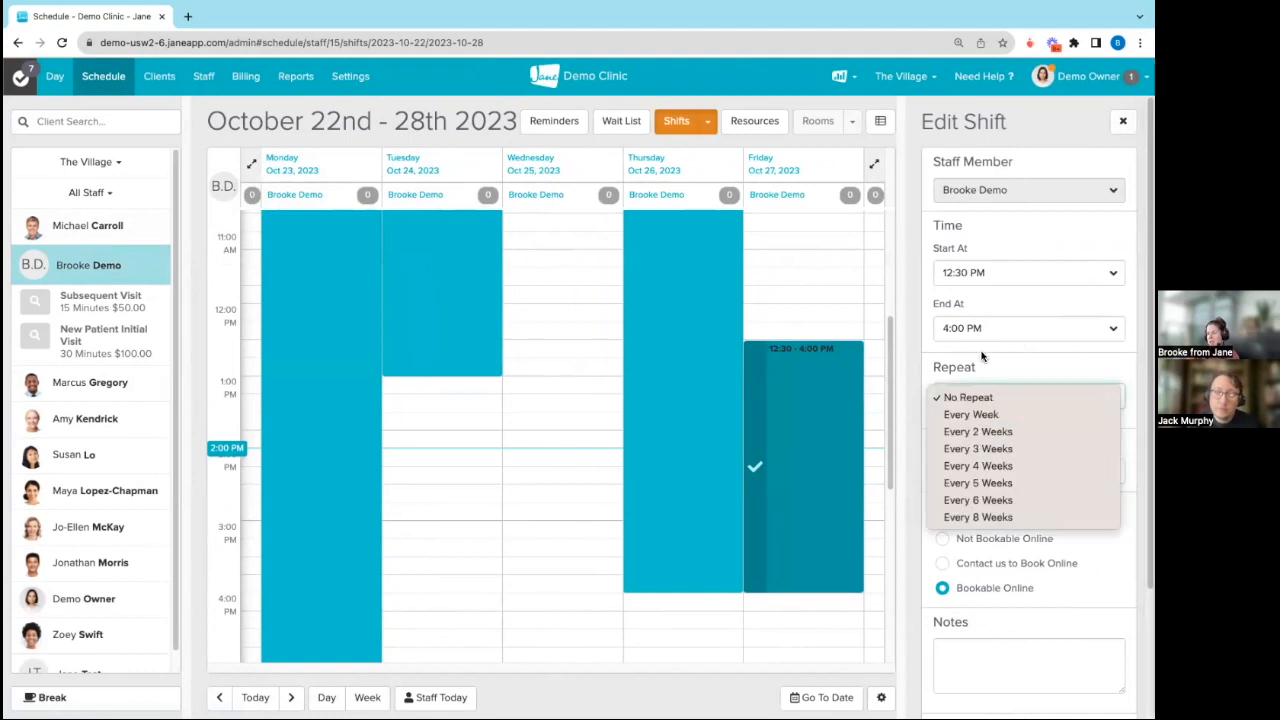
pyautogui.click(678, 132)
pyautogui.click(676, 122)
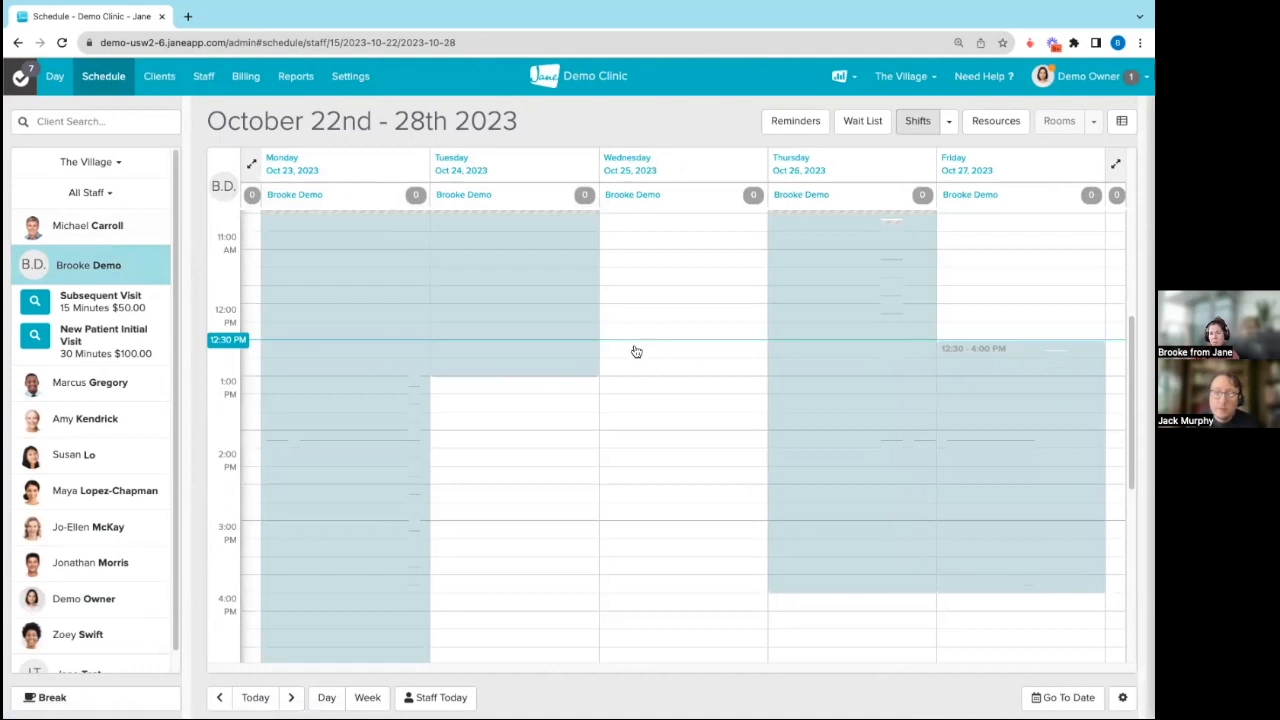
# Step: Check shift editing for the past week of October 1–7, 2023, and return the schedule to the current week
pyautogui.click(219, 697)
pyautogui.click(219, 697)
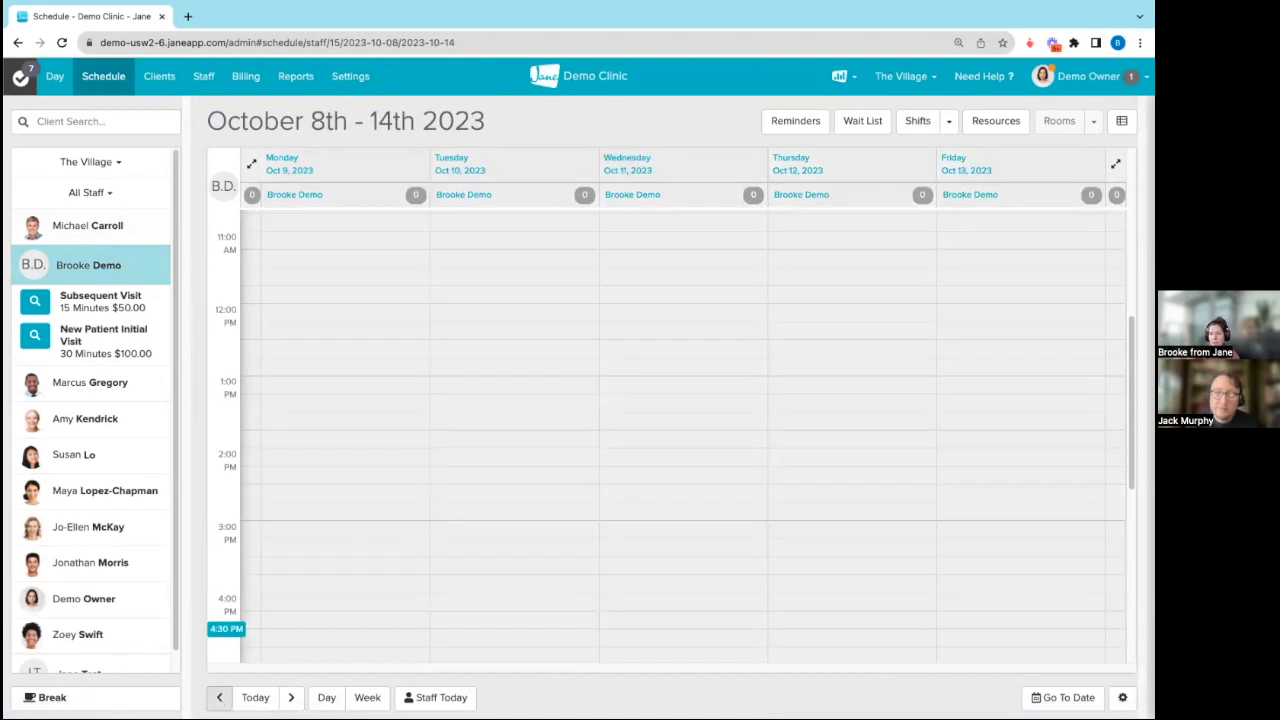
pyautogui.click(219, 697)
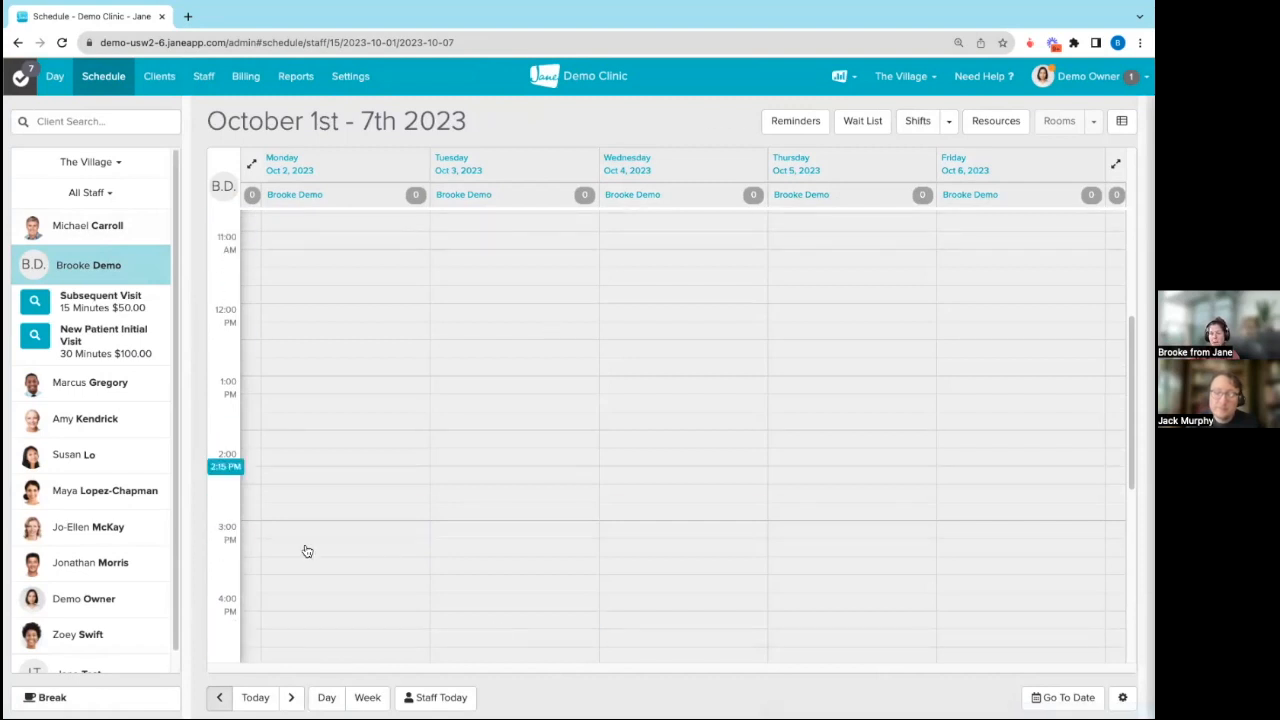
pyautogui.click(916, 123)
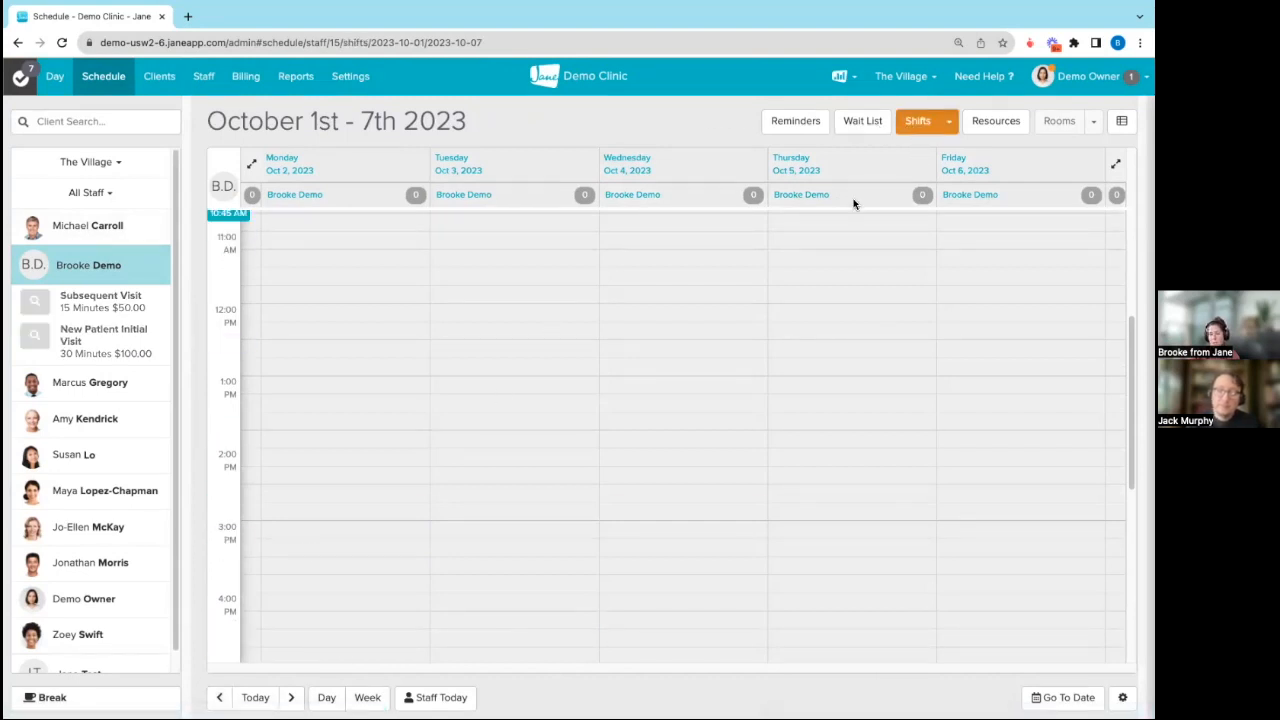
pyautogui.click(913, 124)
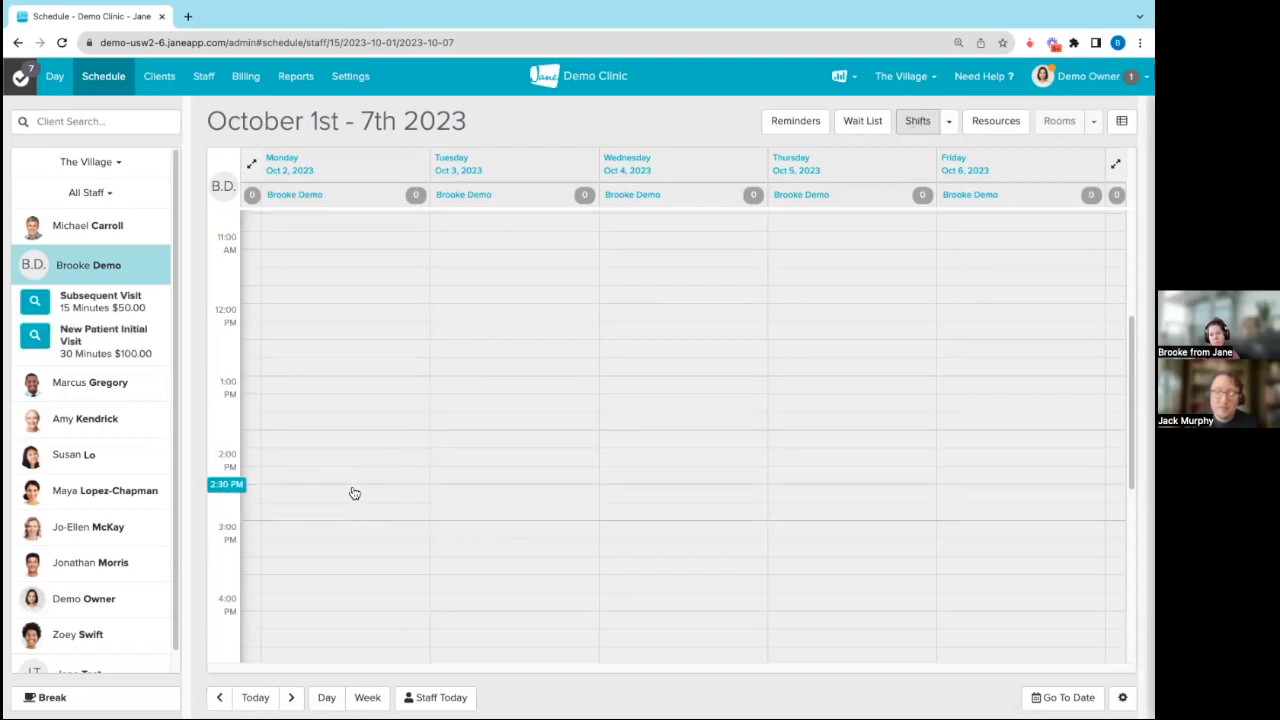
pyautogui.click(255, 697)
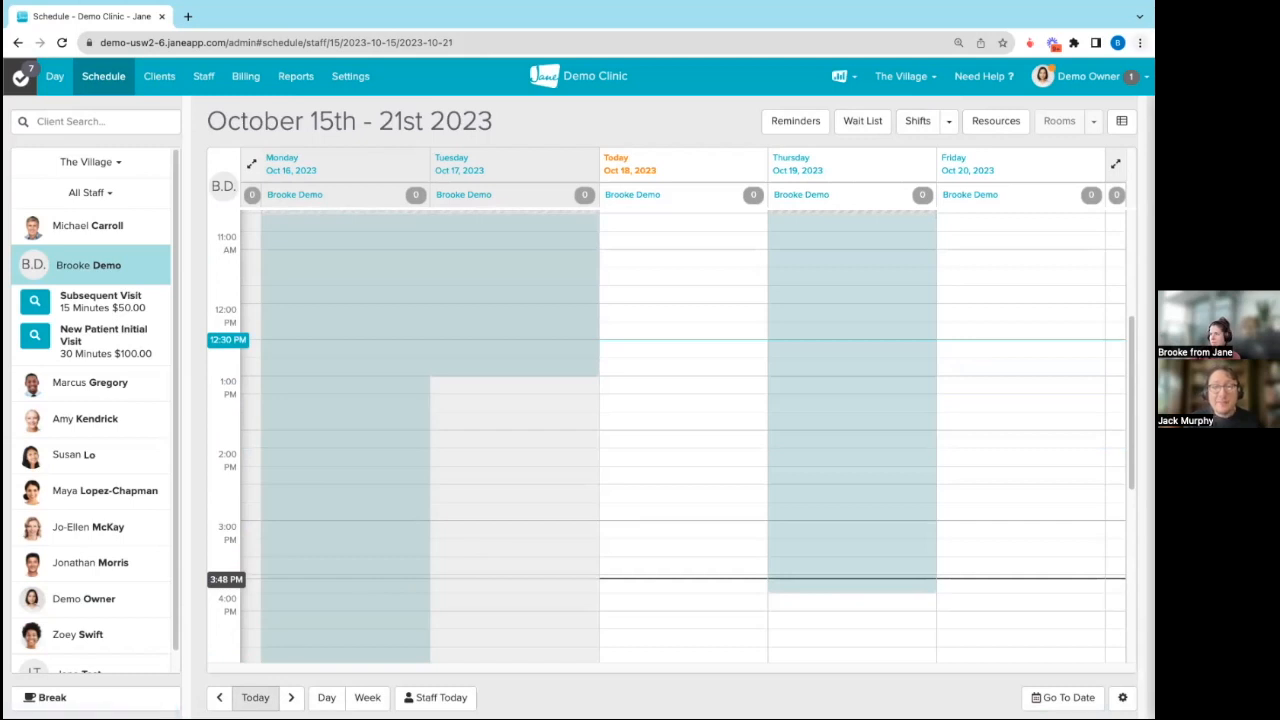
# Step: Check Chrome's version and update status on its About page, and return to the clinic schedule
pyautogui.click(1139, 42)
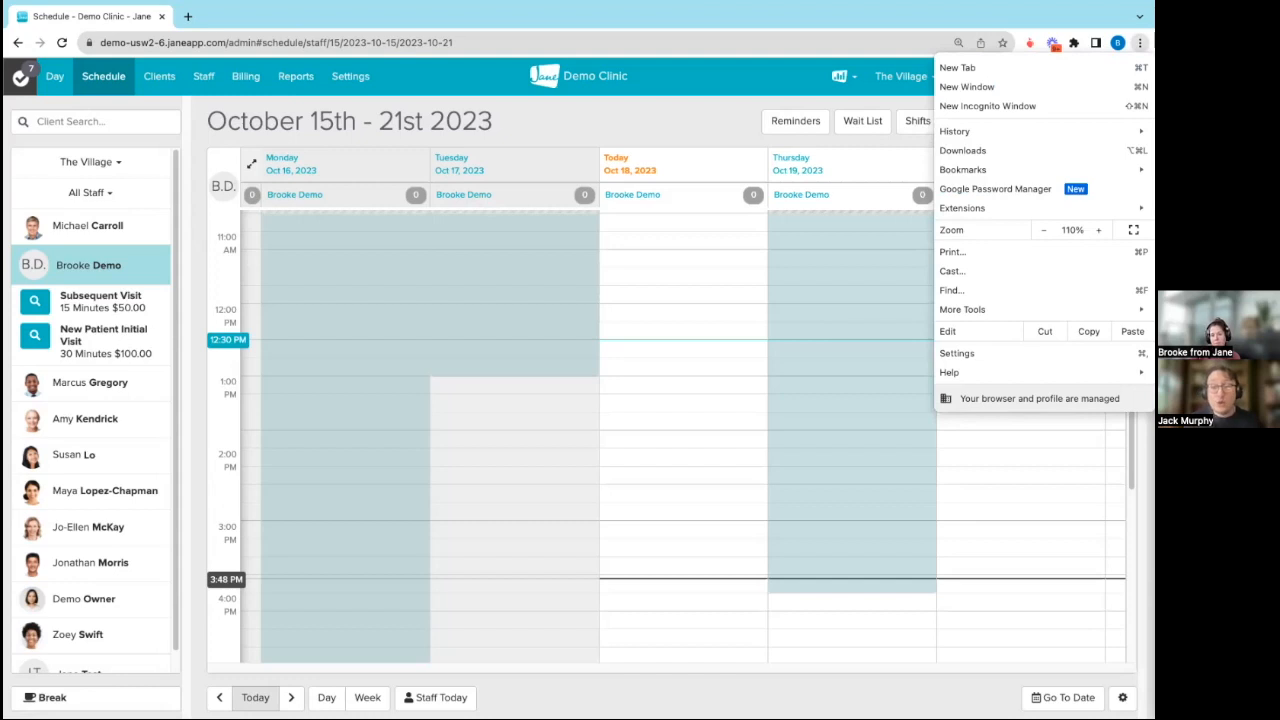
pyautogui.click(770, 76)
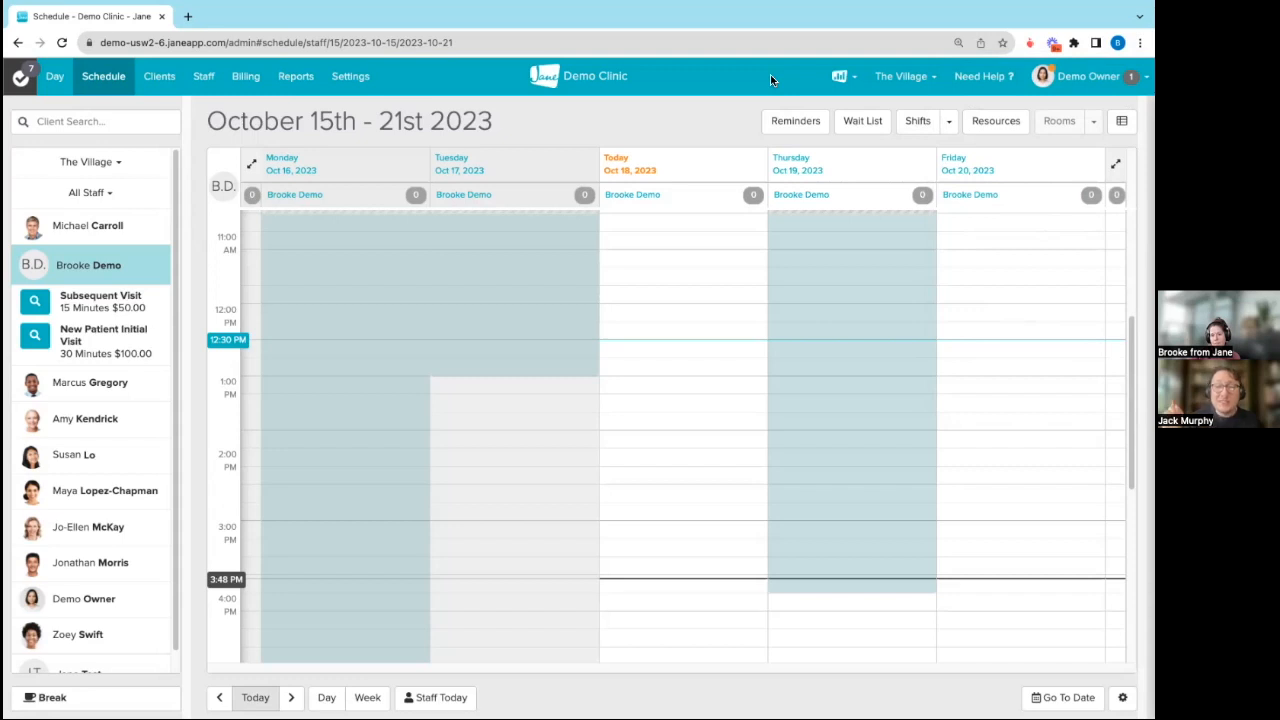
pyautogui.moveTo(1003, 4)
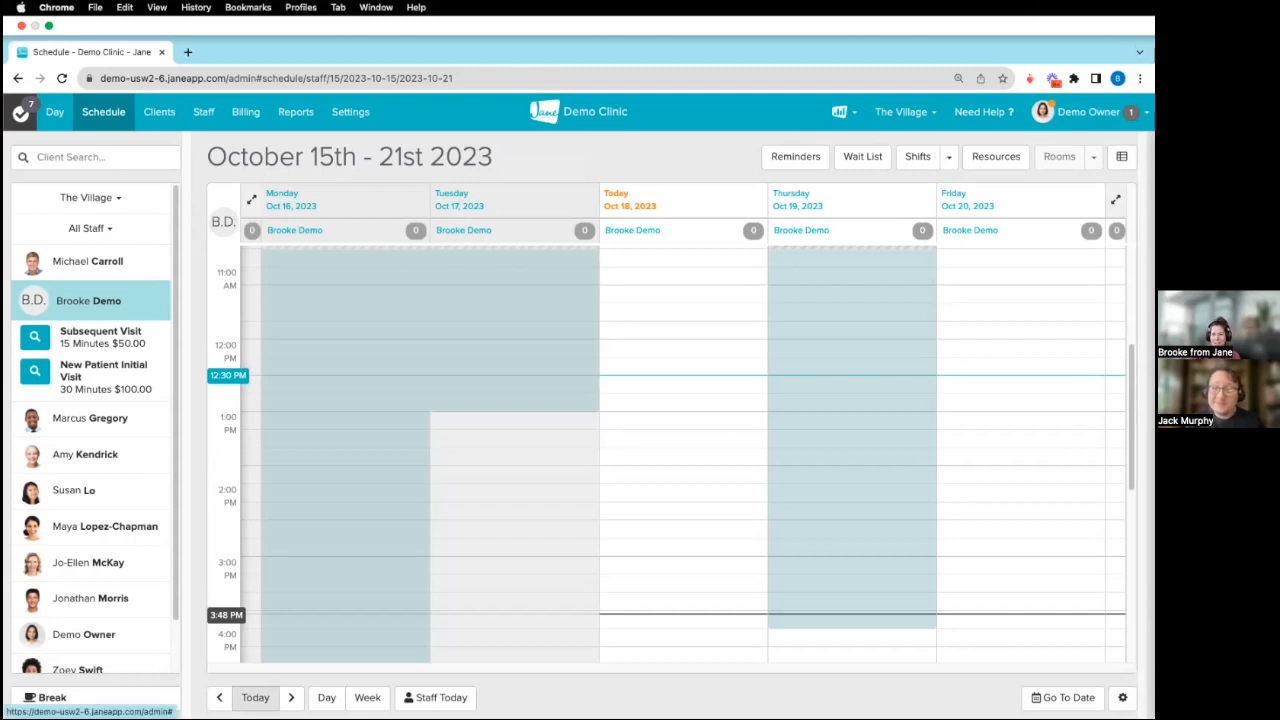
pyautogui.click(1139, 78)
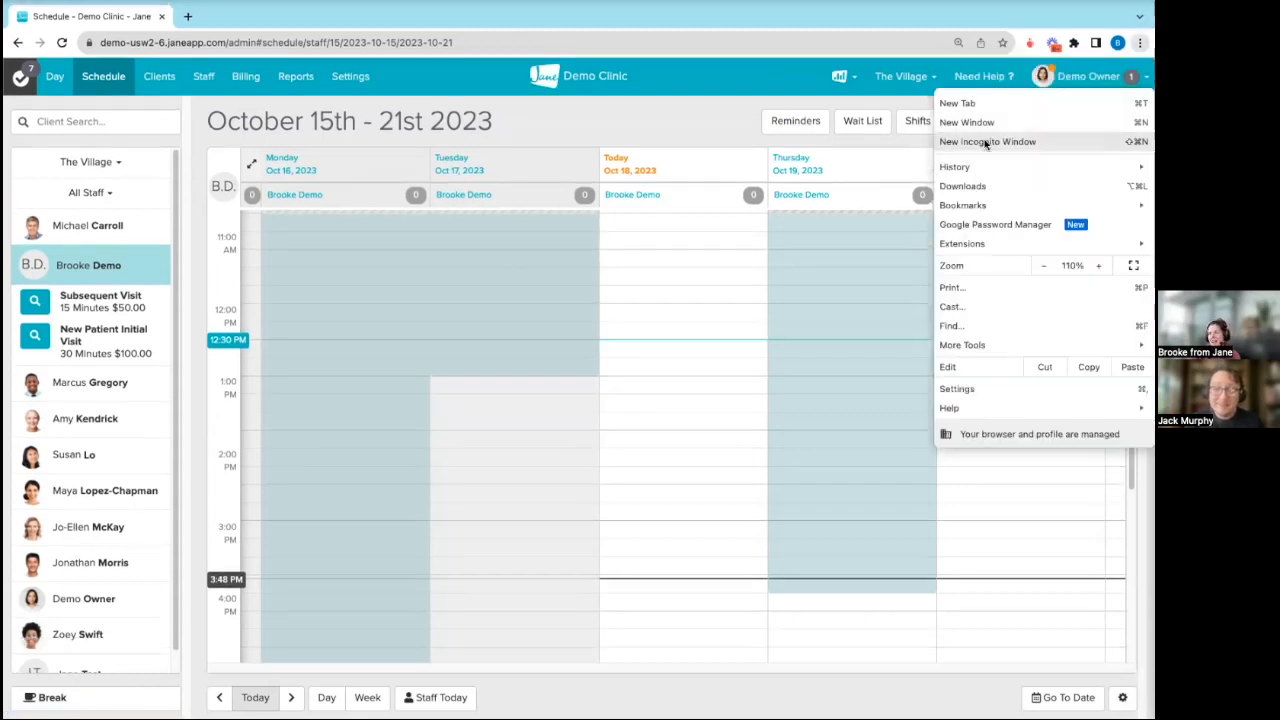
pyautogui.moveTo(980, 345)
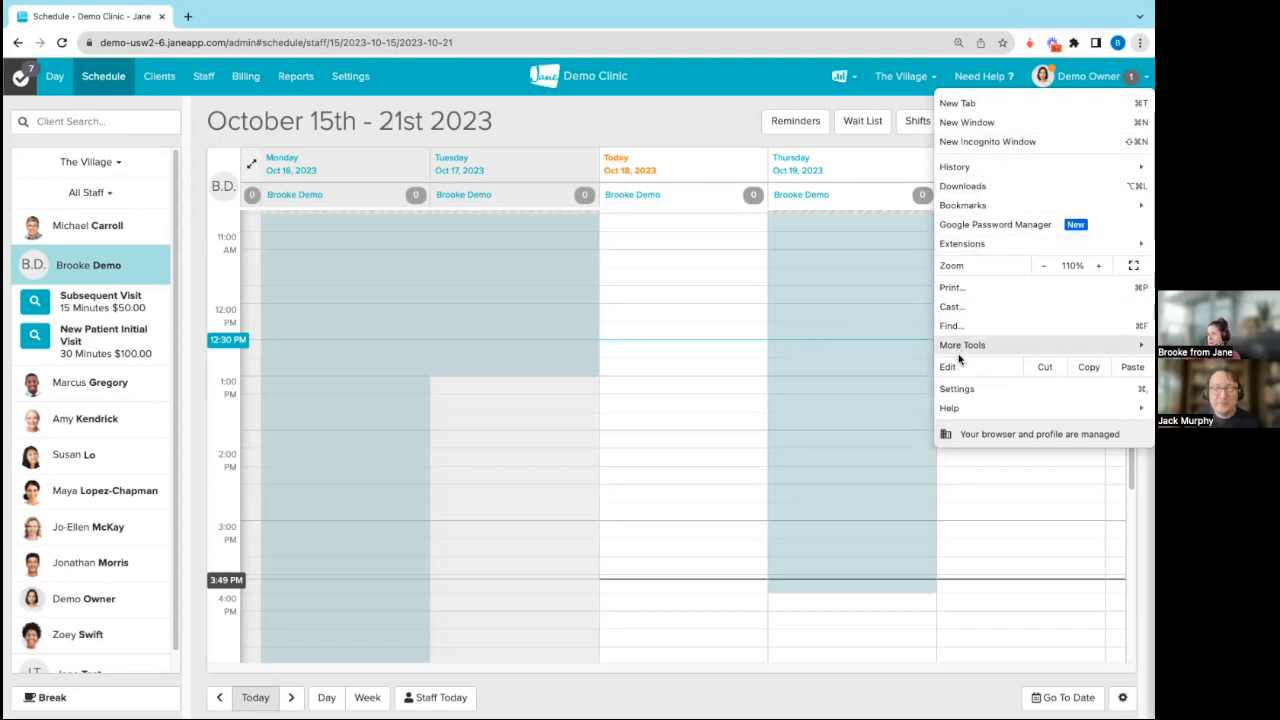
pyautogui.click(956, 389)
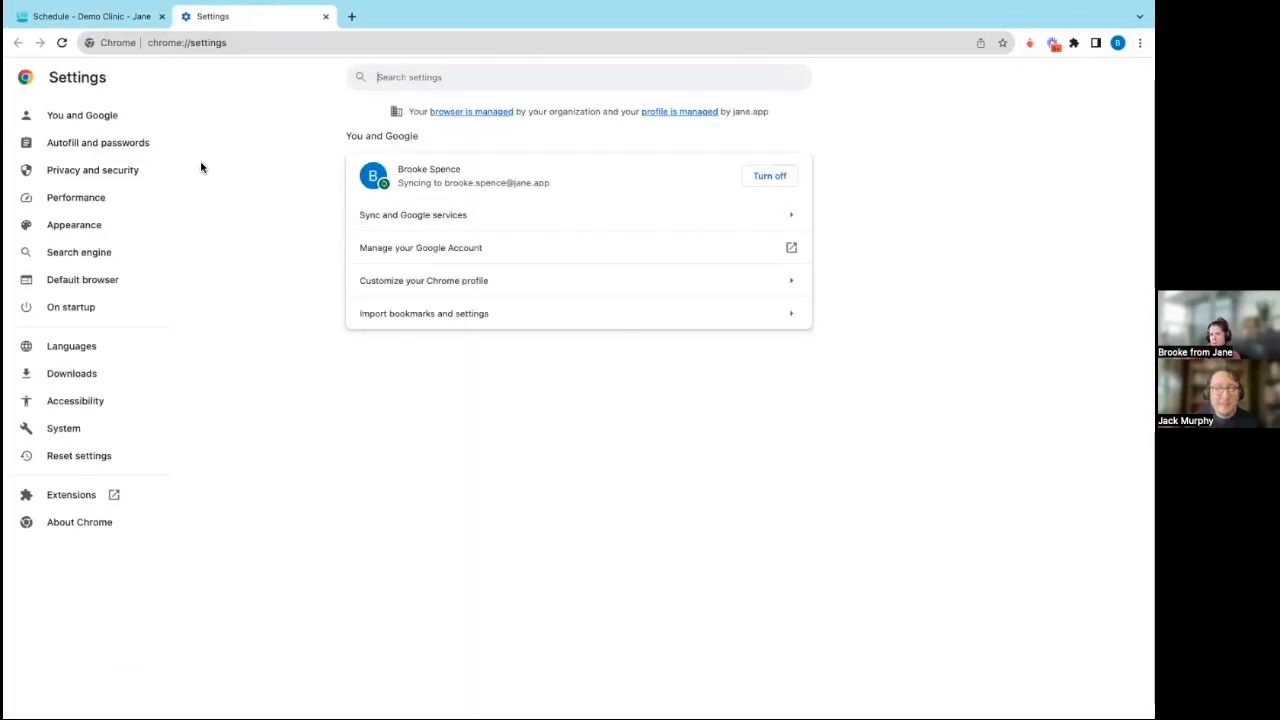
pyautogui.click(75, 522)
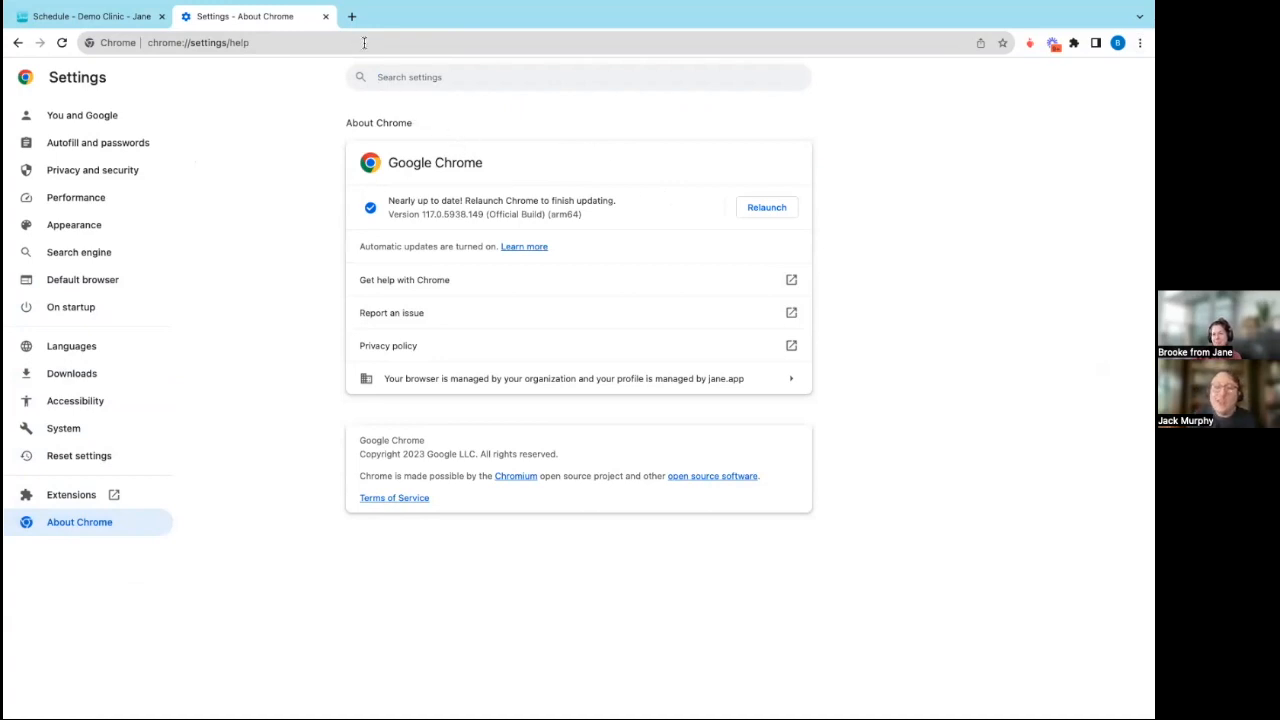
pyautogui.click(114, 19)
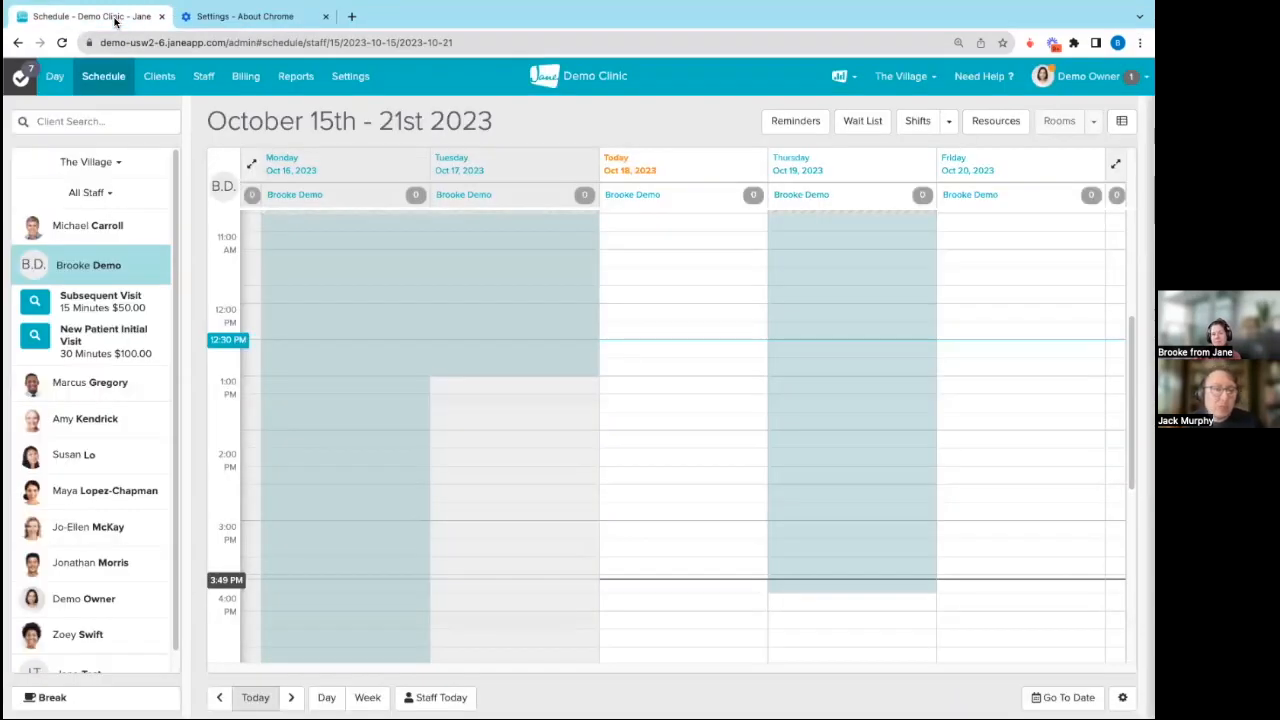